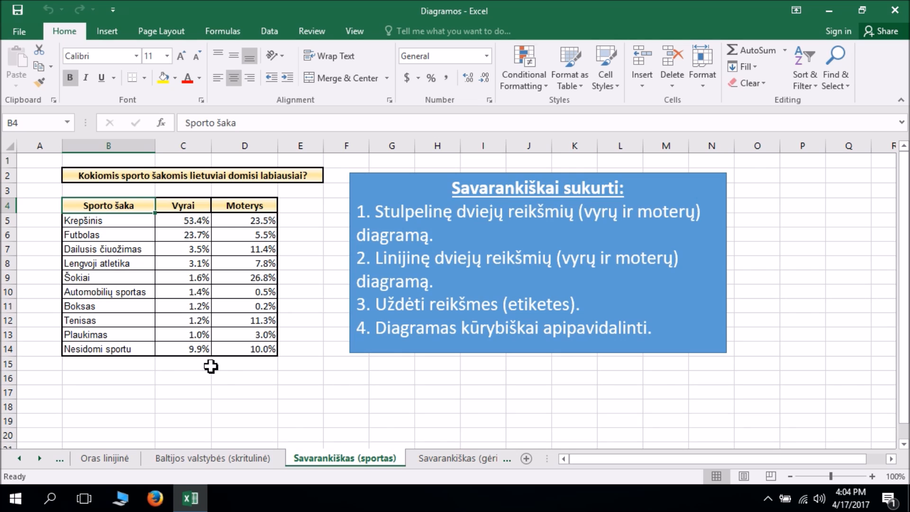
Look over the Savarankiškas (gėrimai, buitis) sheet, then return to the Gėrimai stulpelinė sheet
left_click(446, 458)
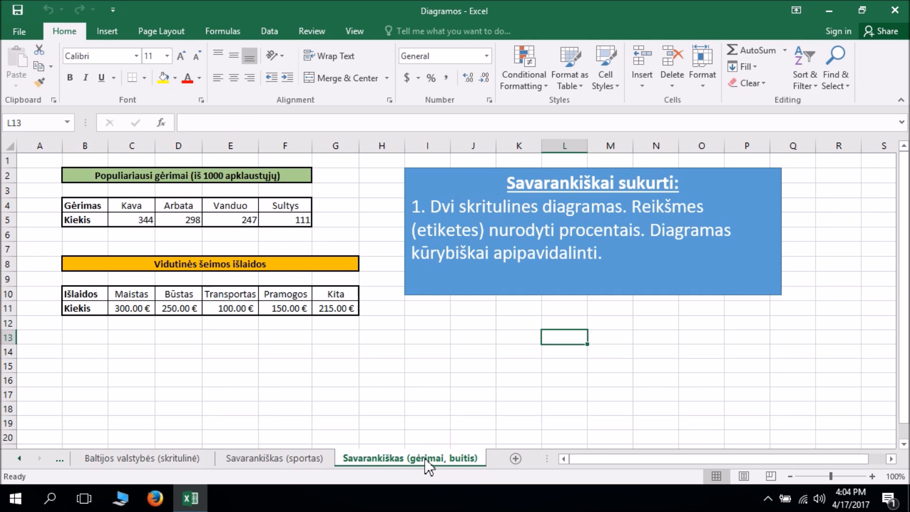
left_click(142, 459)
left_click(59, 456)
left_click(62, 456)
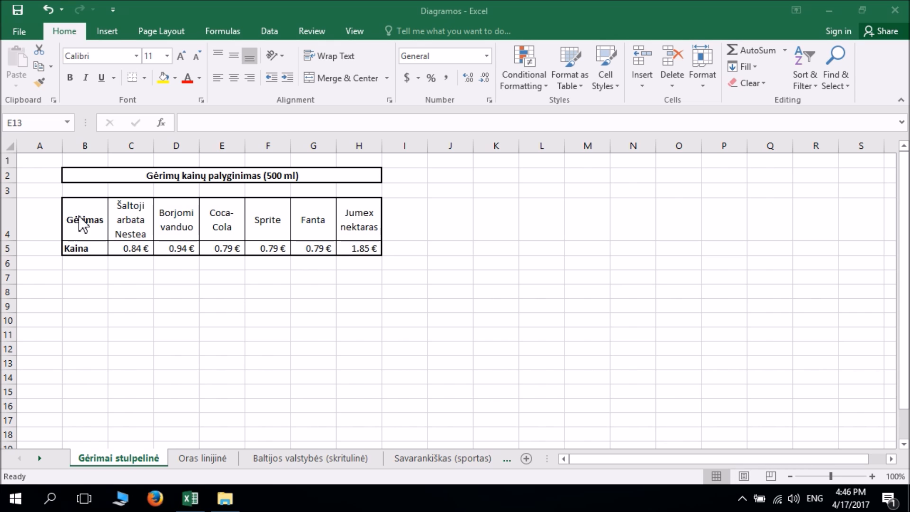
Insert a 2-D clustered column chart from the drink price table in B4:H5
left_click_drag(77, 223, 356, 242)
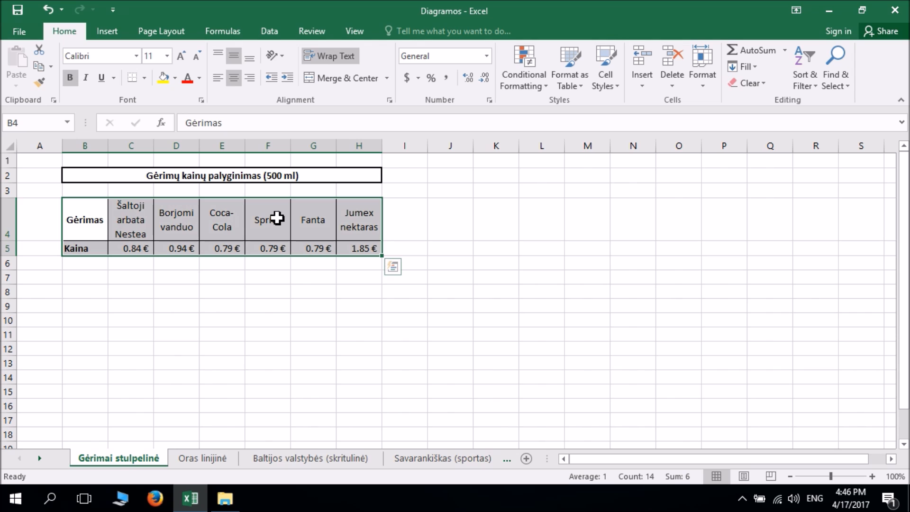
left_click(107, 33)
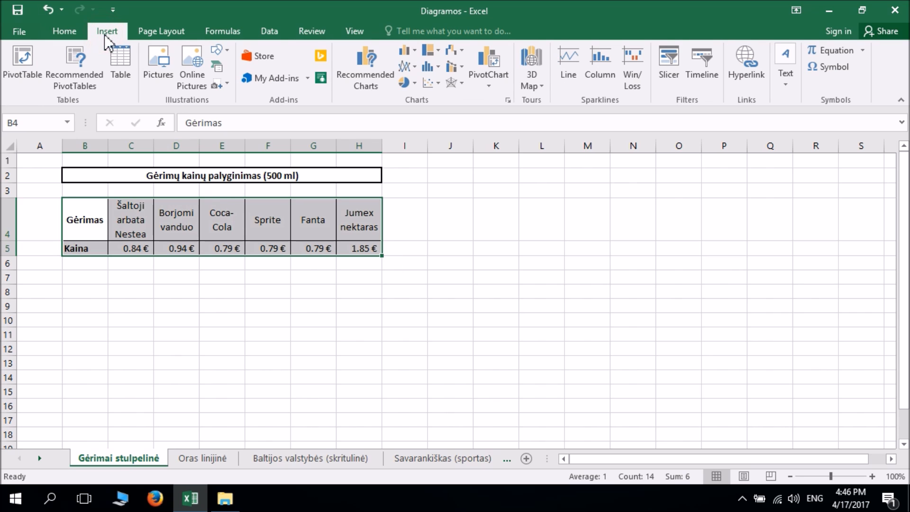
left_click(412, 51)
left_click(416, 87)
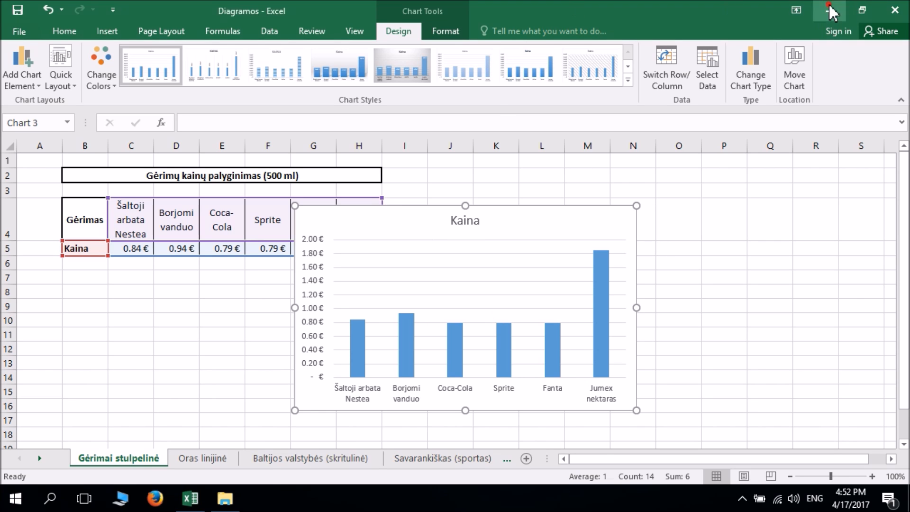
Minimize the workbook and create a new folder named Pav on the desktop
left_click(830, 10)
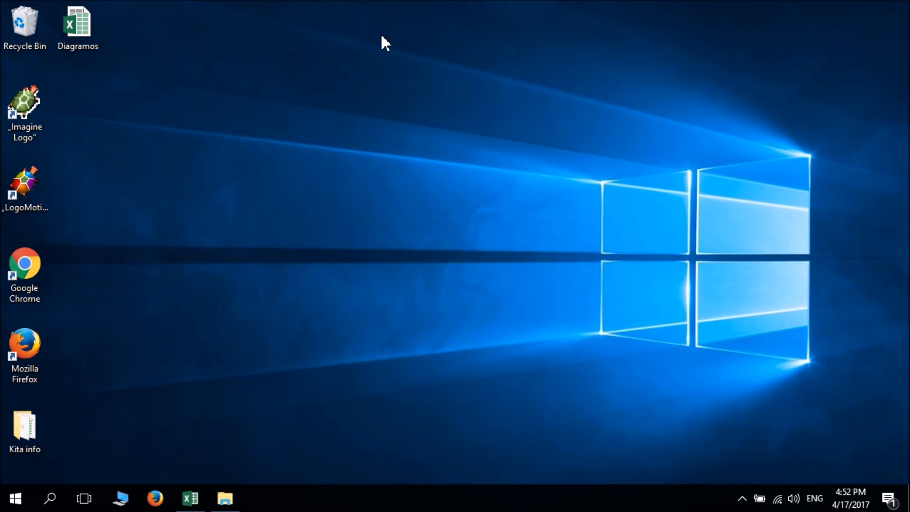
right_click(87, 86)
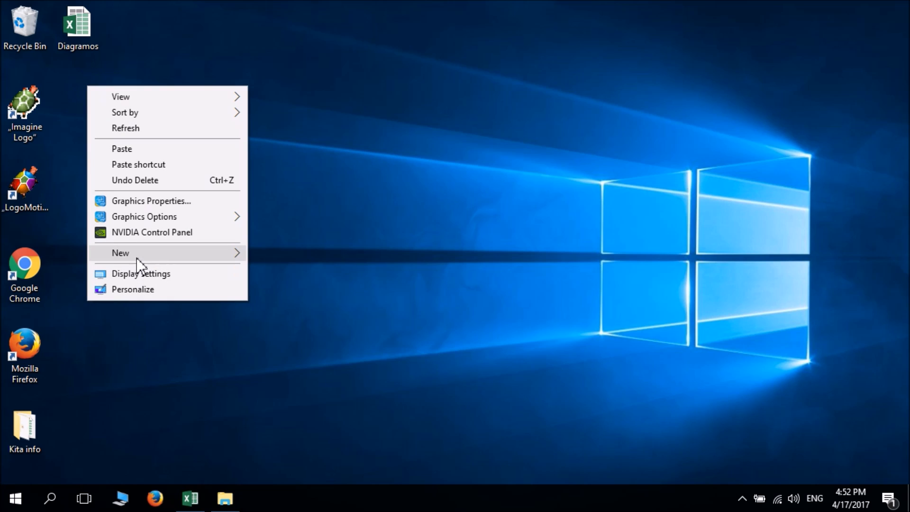
mouse_move(170, 252)
left_click(262, 251)
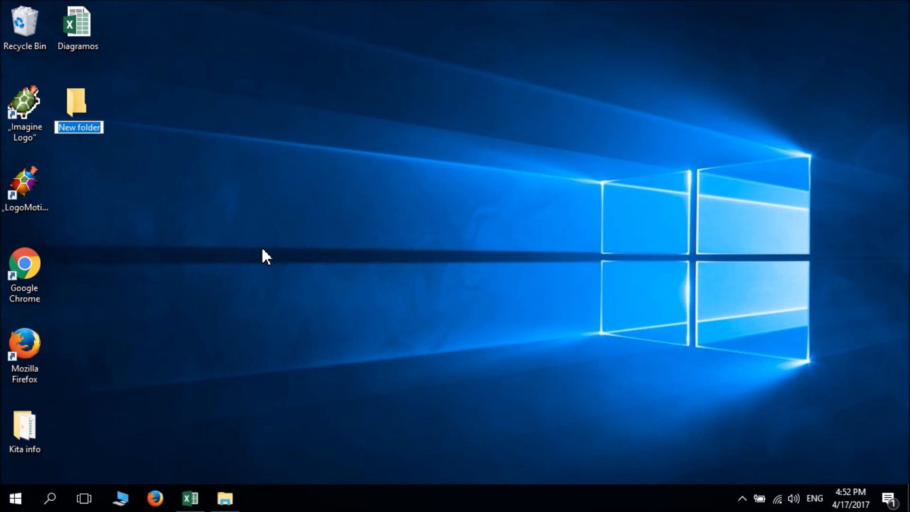
type("Pav")
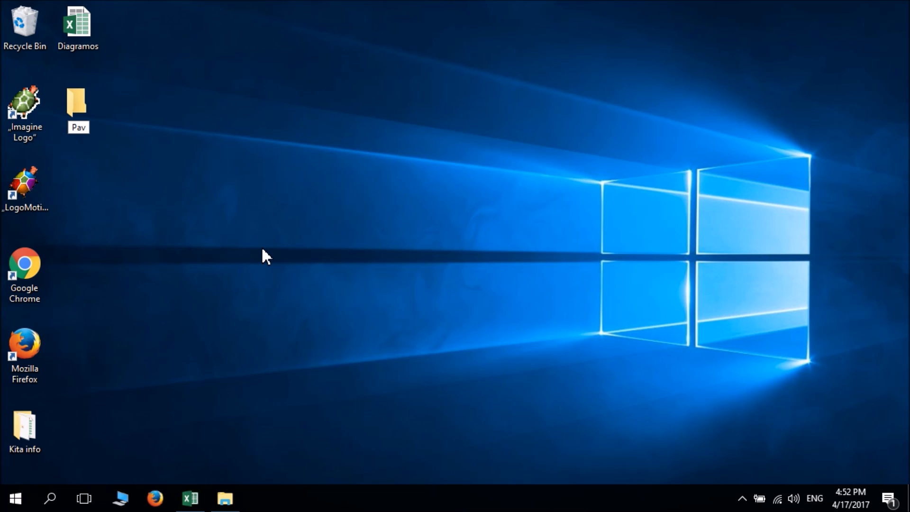
key("Return")
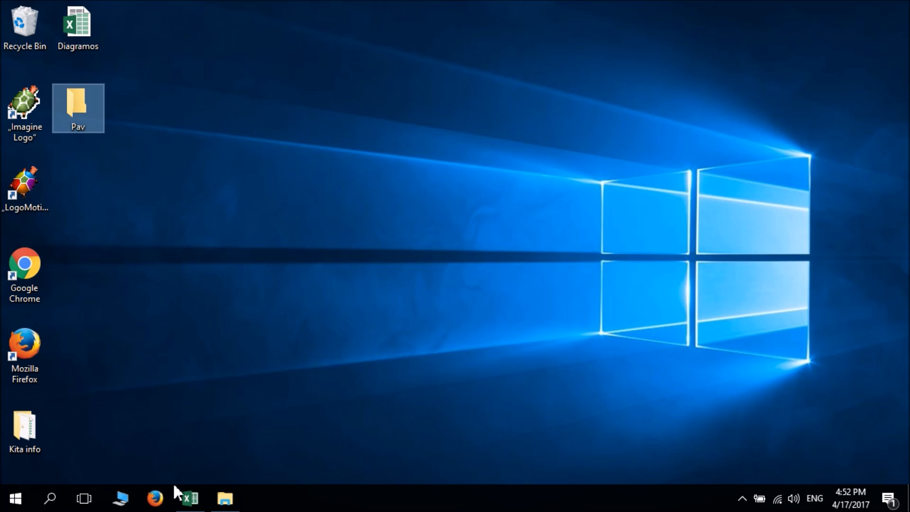
Switch to Firefox and search Google for "nestea", showing image results
left_click(161, 495)
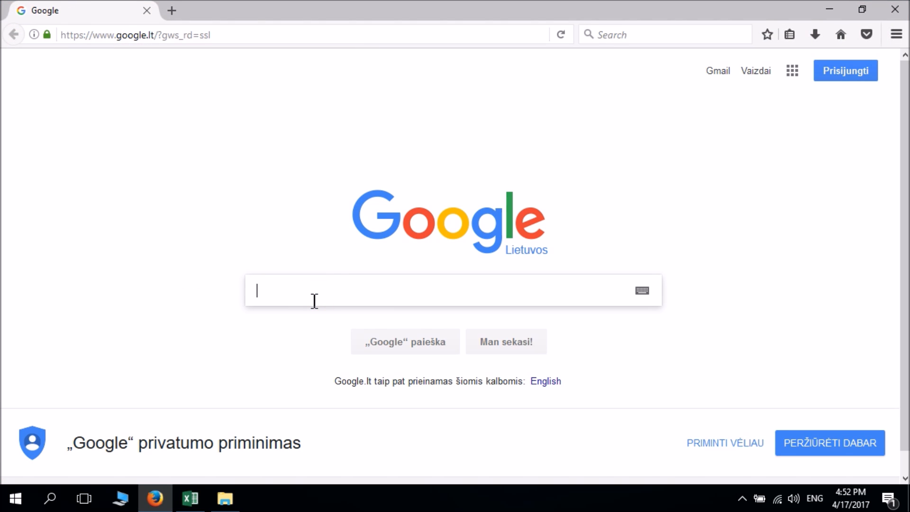
type("nestea")
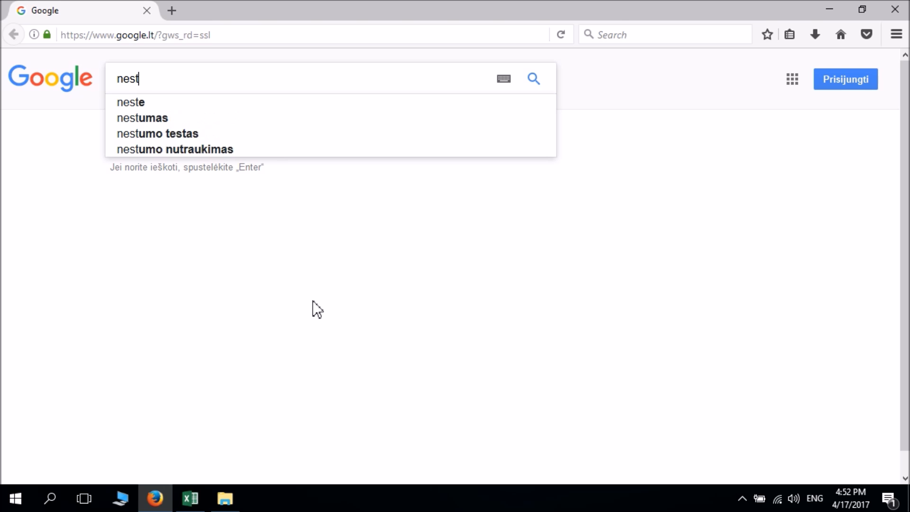
key("Return")
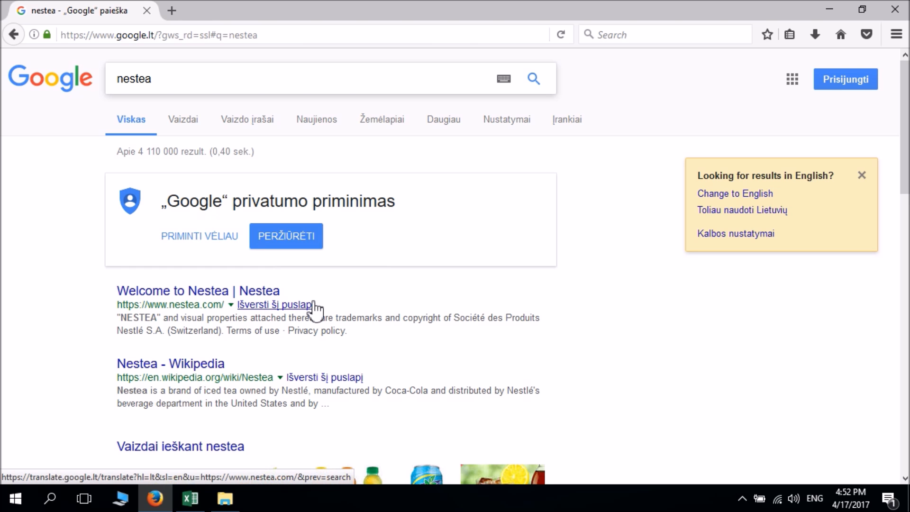
left_click(180, 120)
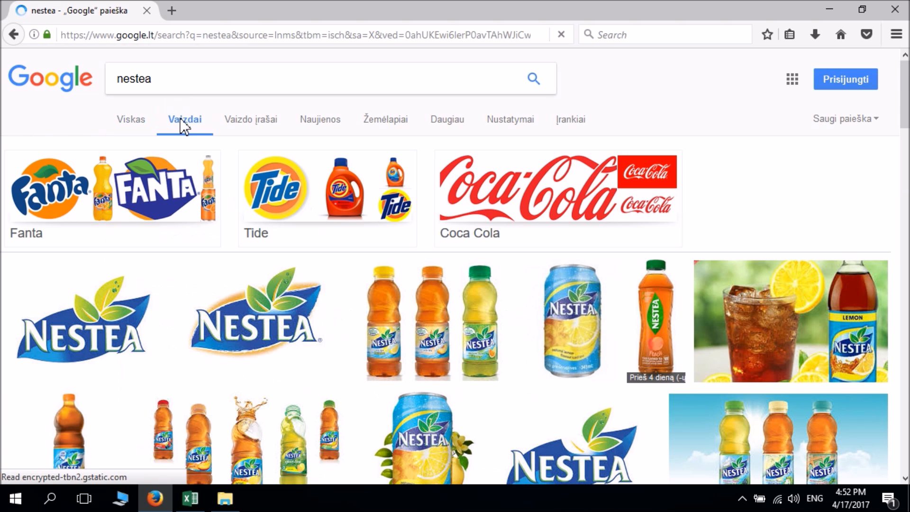
Filter the nestea image results by colour to transparent (Skaidrus)
left_click(561, 123)
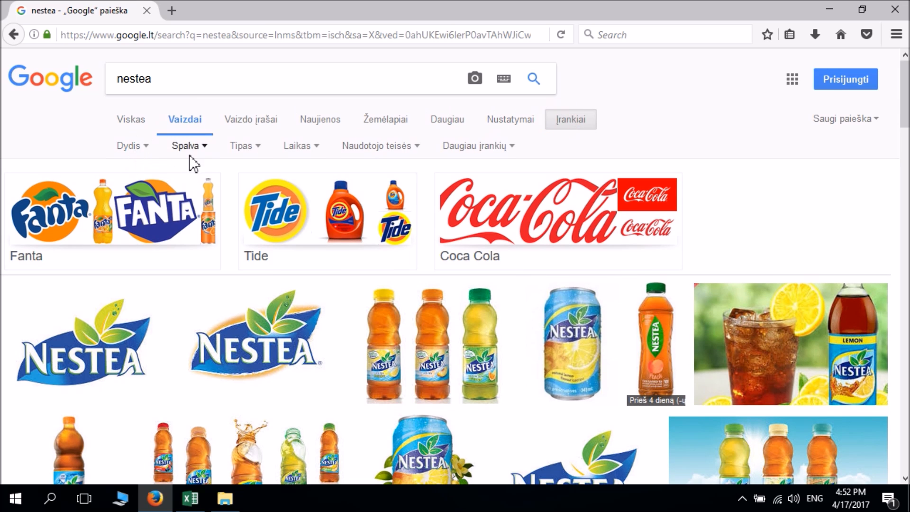
left_click(195, 148)
left_click(190, 235)
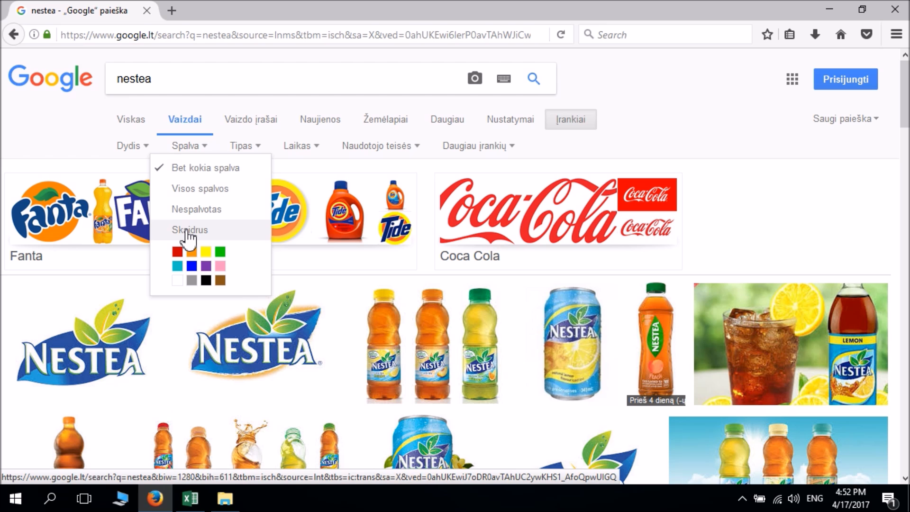
left_click(187, 231)
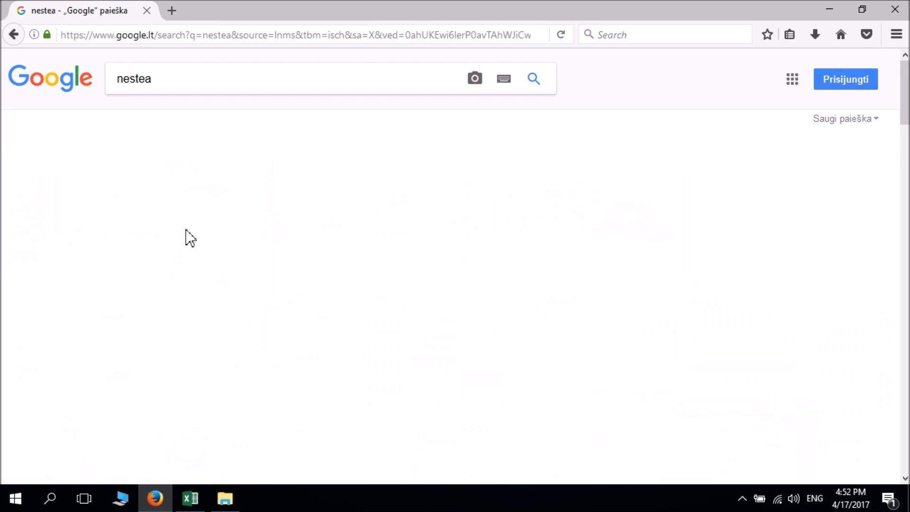
Find the NESTEA Peach bottle image and save it as NESTEA-Peach-500-PET-PREVIEW in the desktop folder Pav
scroll(186, 230, "down", 8)
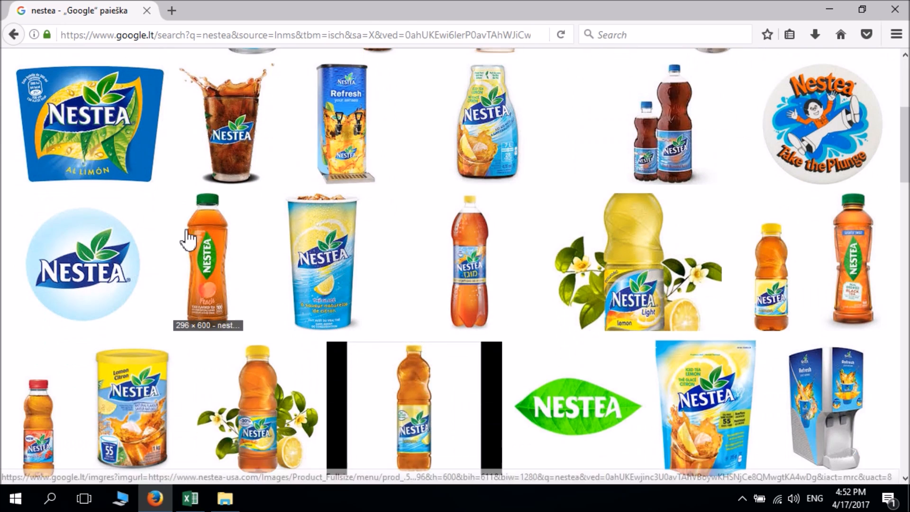
scroll(188, 239, "down", 6)
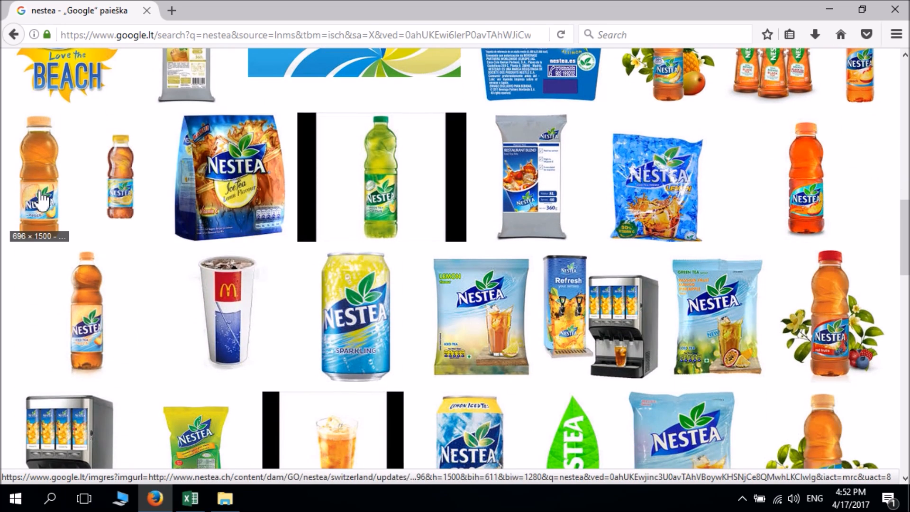
left_click(41, 197)
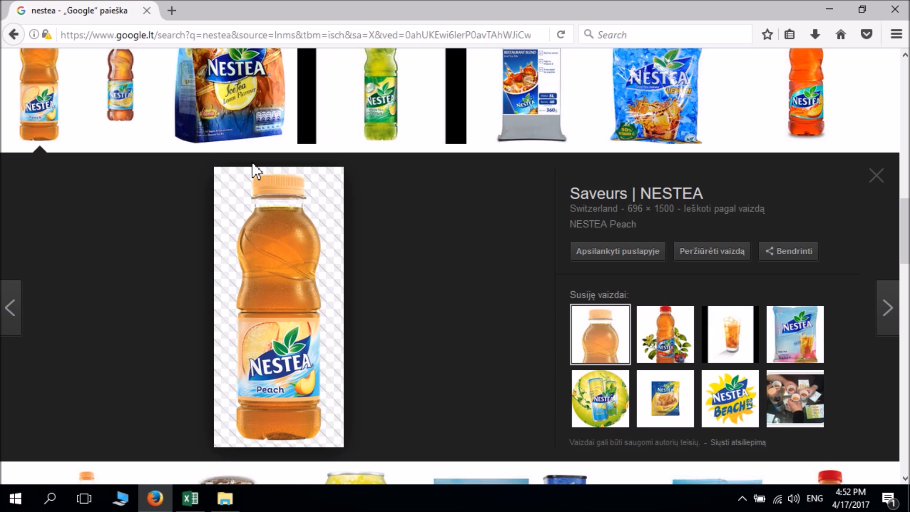
right_click(274, 238)
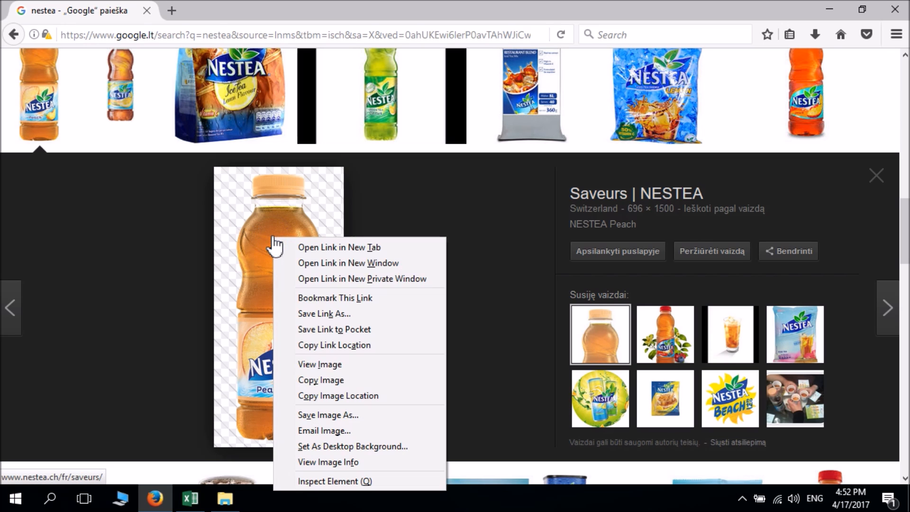
left_click(315, 415)
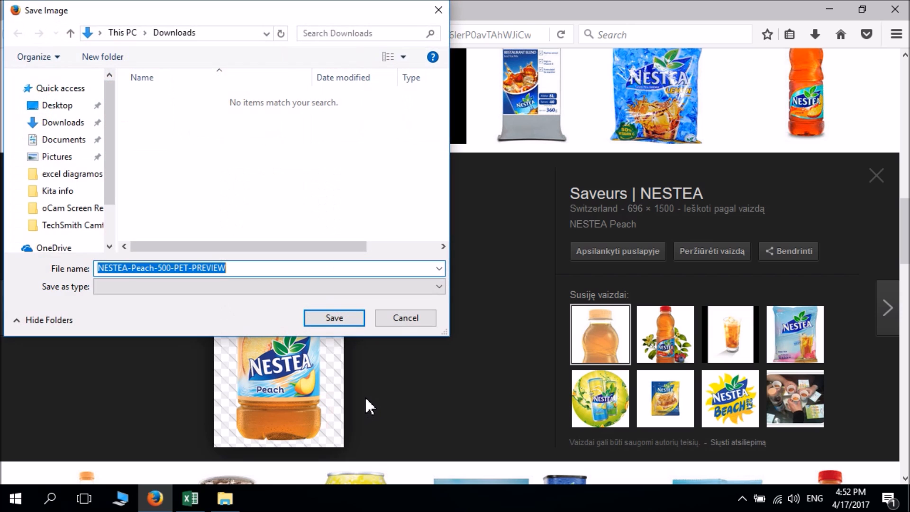
left_click(47, 107)
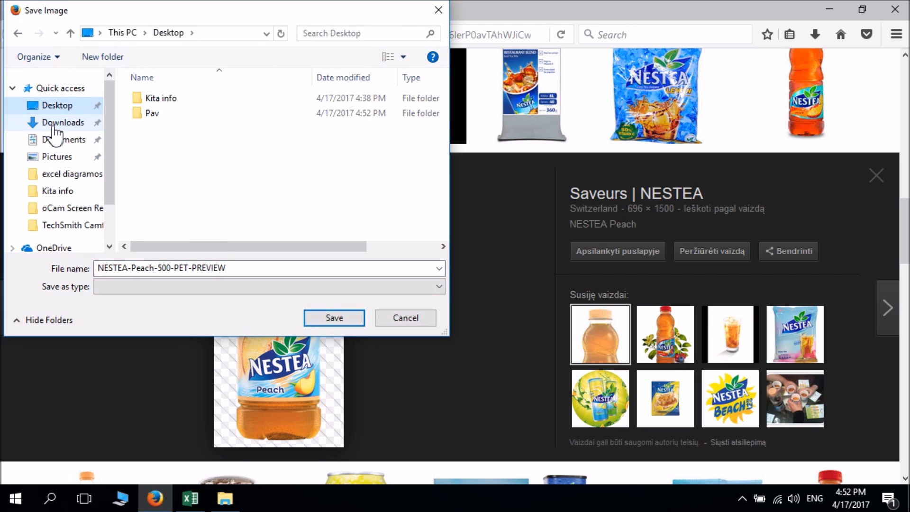
double_click(154, 115)
left_click(334, 318)
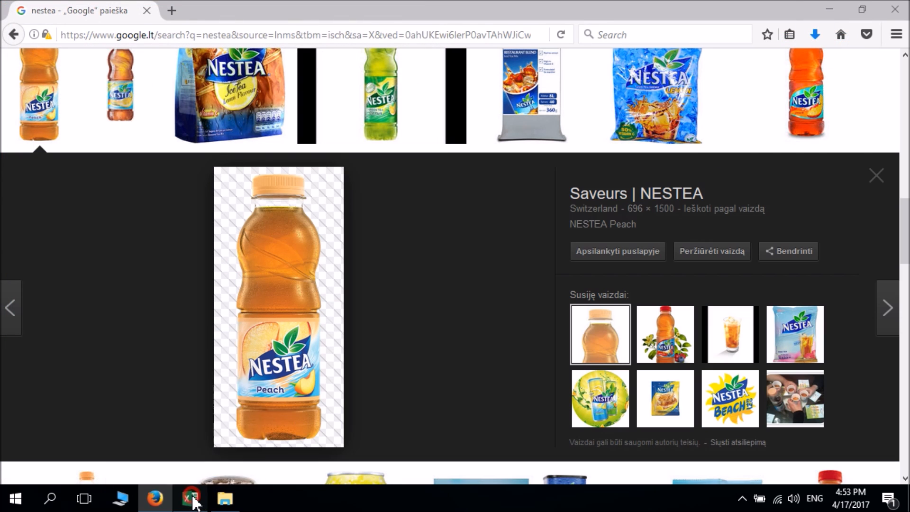
Switch to Excel and open the fill formatting options for only the Šaltoji arbata Nestea column of the chart
left_click(192, 500)
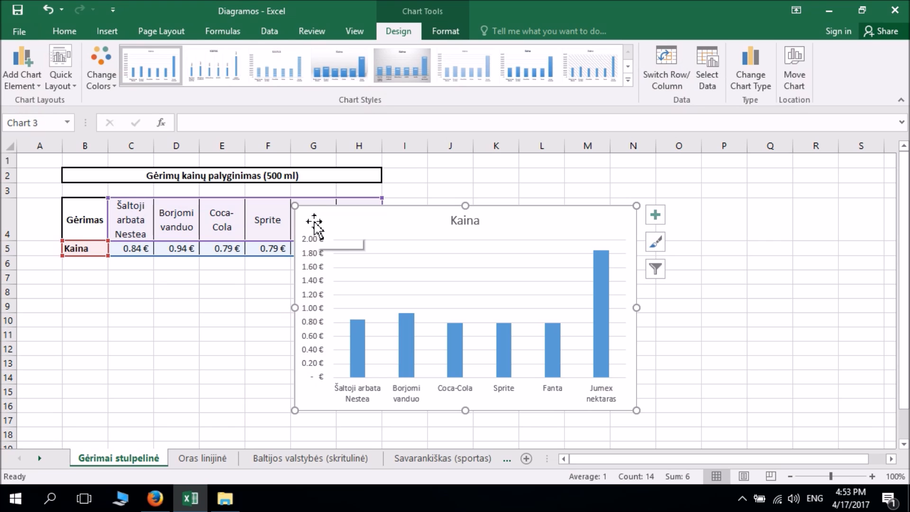
left_click(358, 366)
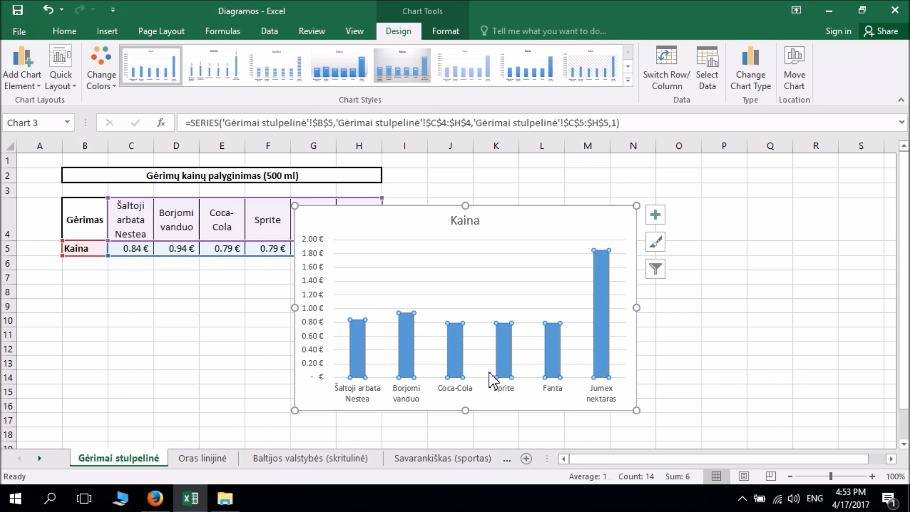
left_click(360, 351)
right_click(361, 351)
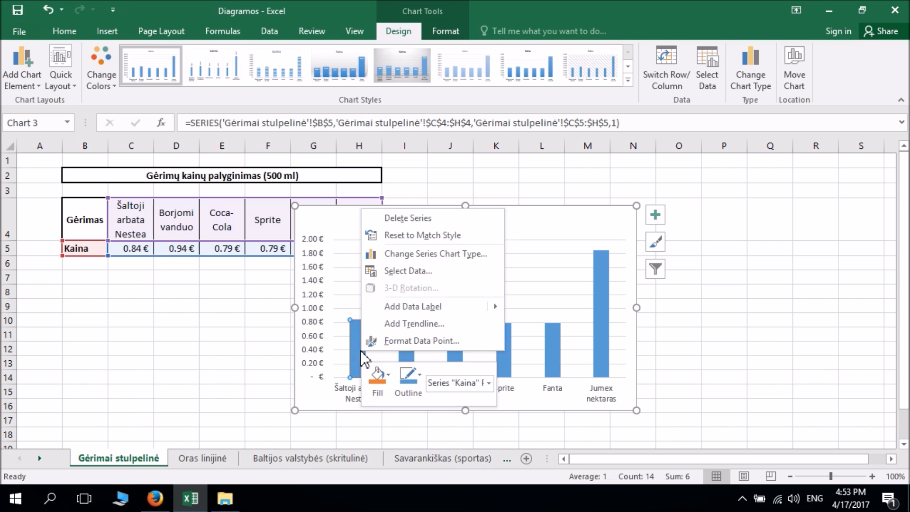
left_click(389, 342)
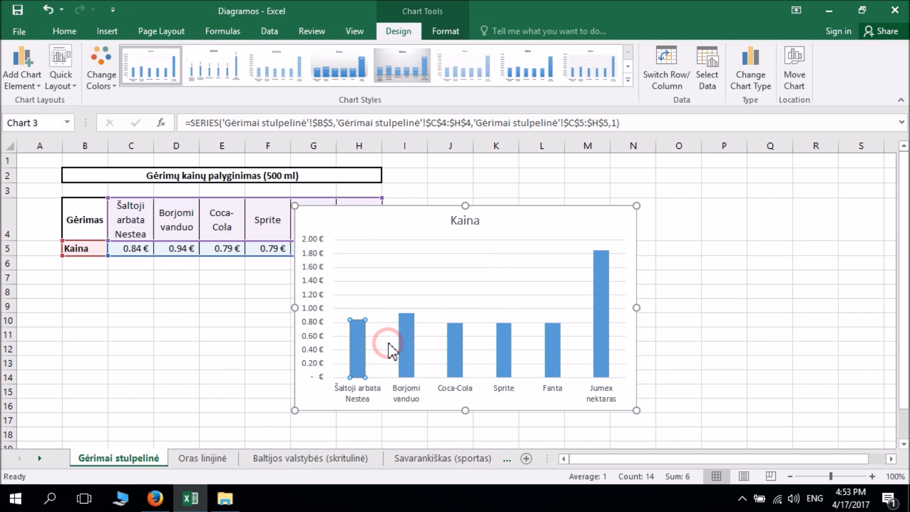
left_click(687, 198)
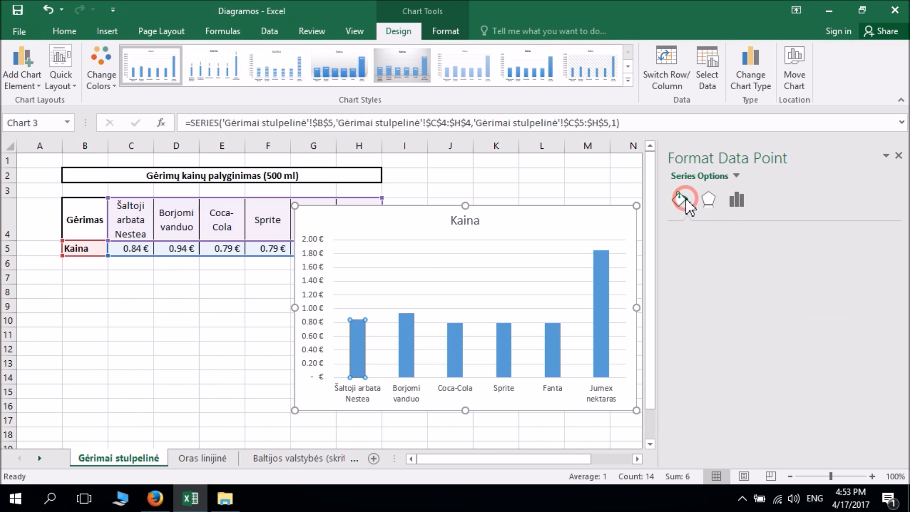
left_click(684, 233)
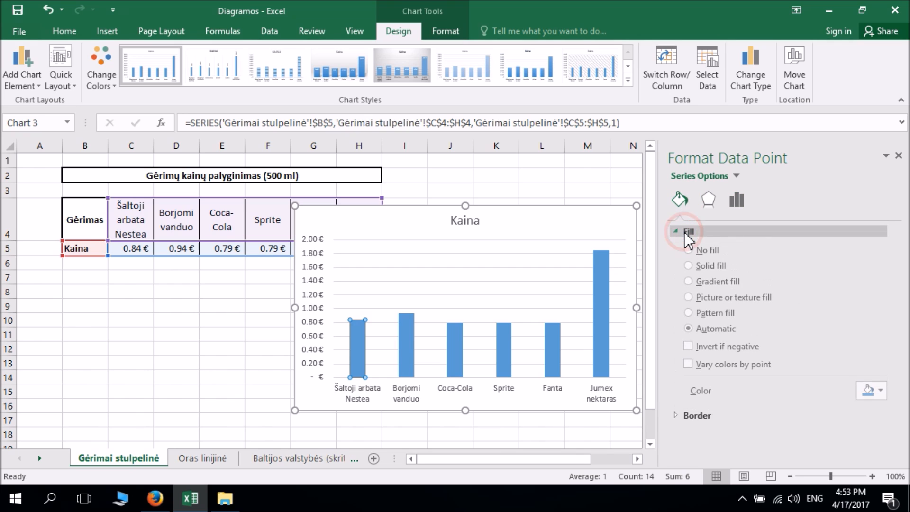
Fill the Nestea column with the picture NESTEA-Peach-500-PET-PREVIEW from the desktop folder Pav
left_click(721, 299)
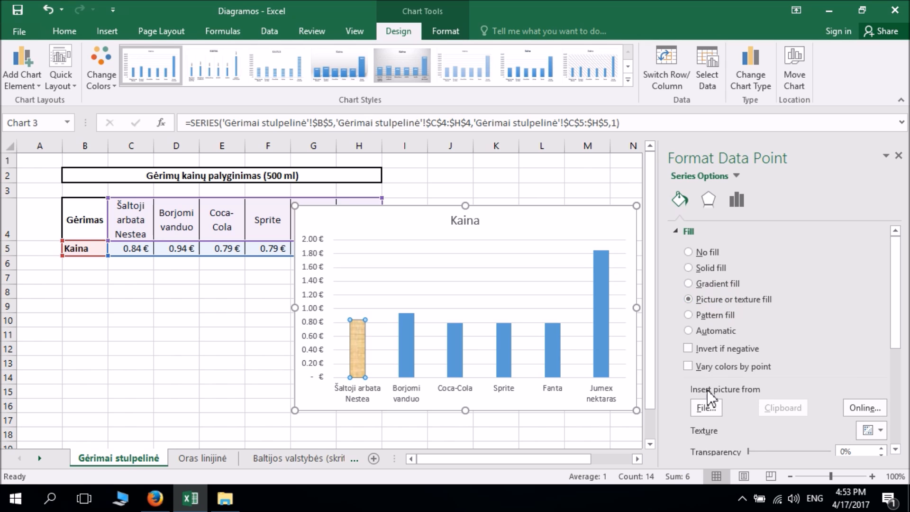
left_click(702, 411)
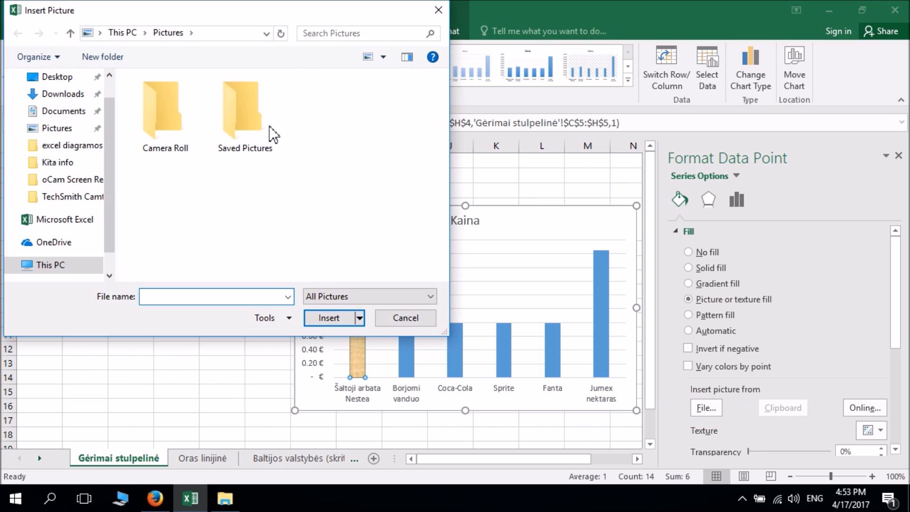
left_click(49, 77)
double_click(154, 113)
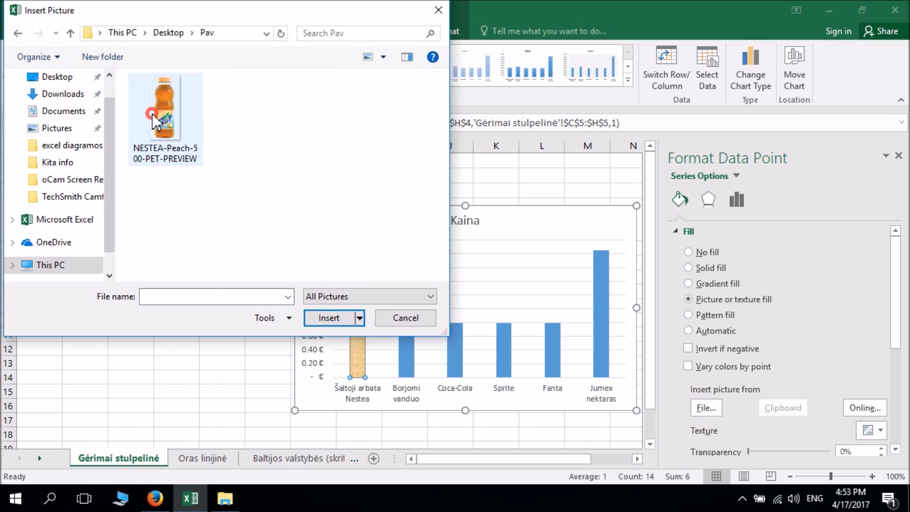
left_click(161, 122)
left_click(326, 320)
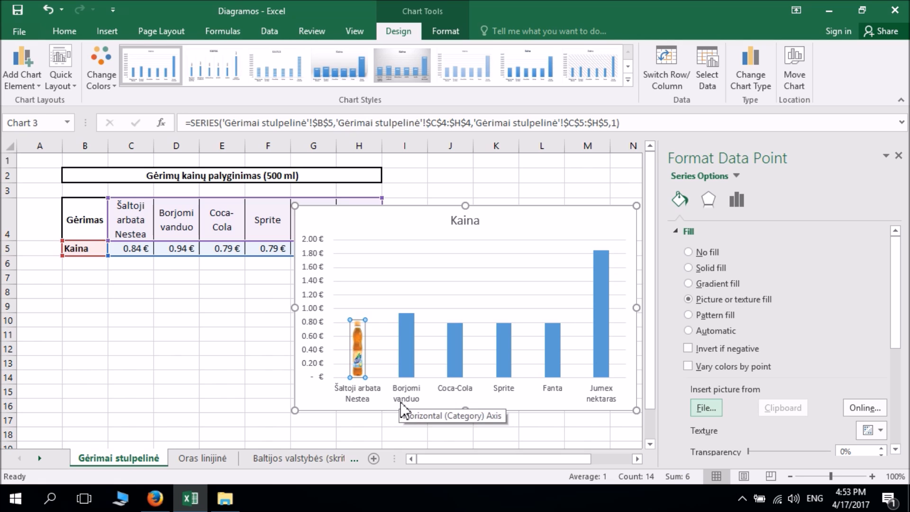
Switch to Firefox and search Google Images for borjomi in place of nestea
left_click(156, 498)
scroll(199, 316, "up", 1)
scroll(199, 315, "up", 10)
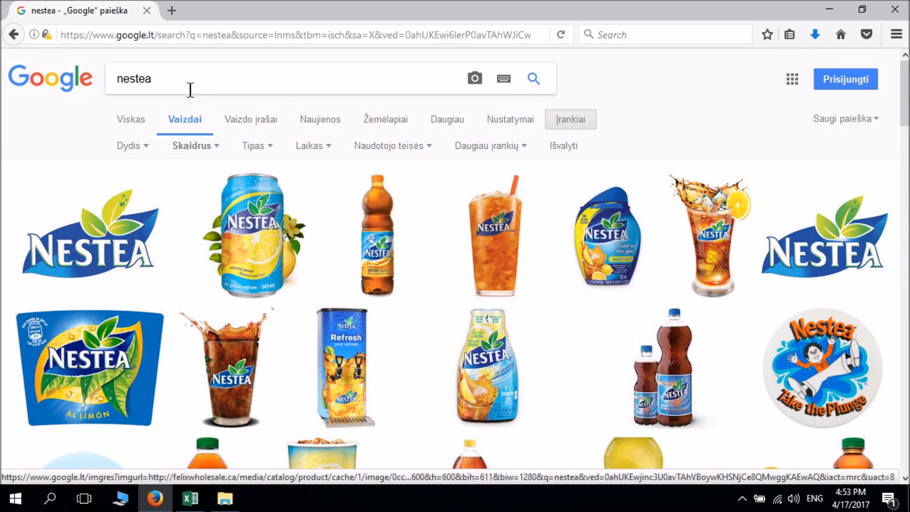
left_click(185, 88)
type("b")
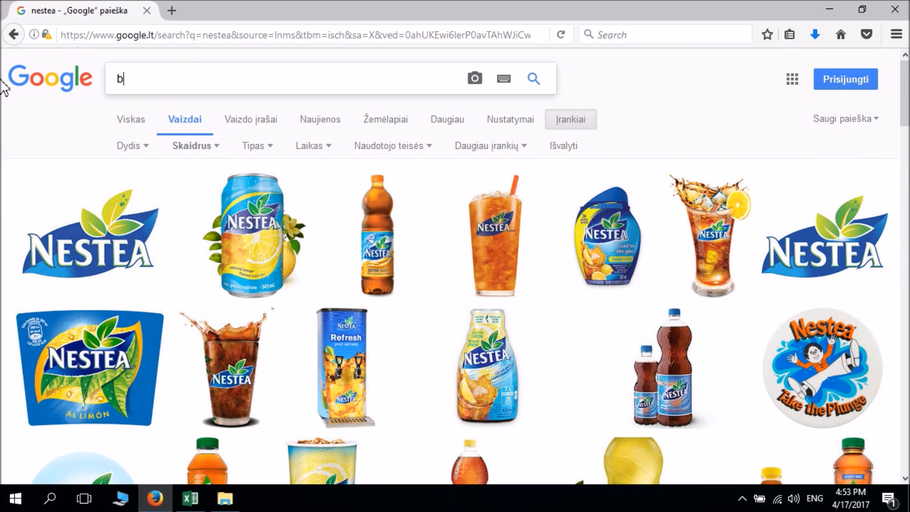
type("orjomi")
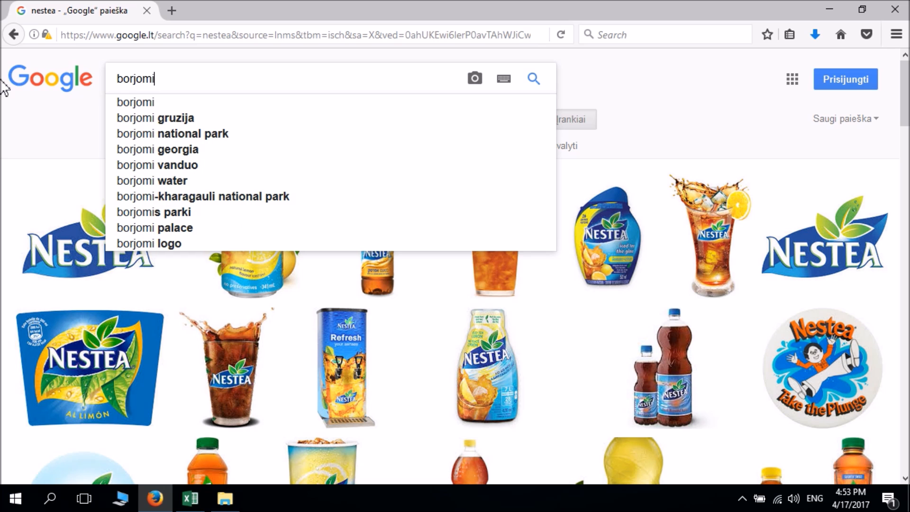
key("Return")
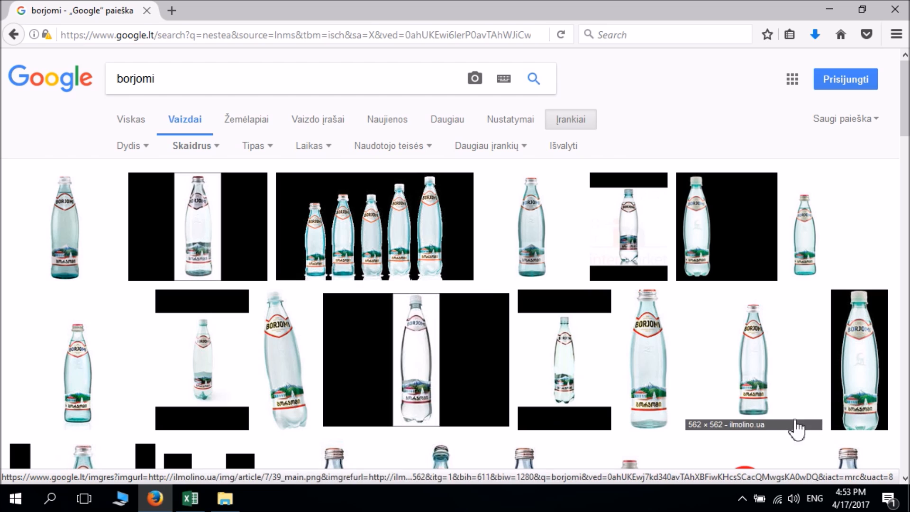
Open the healthywater.ru Borjomi glass bottle image and save it under its offered name in the desktop folder Pav
left_click(628, 396)
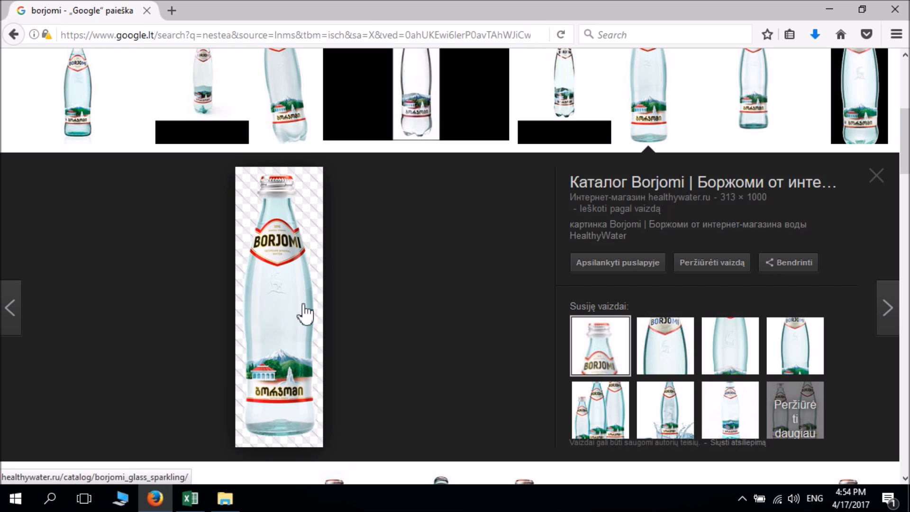
right_click(258, 290)
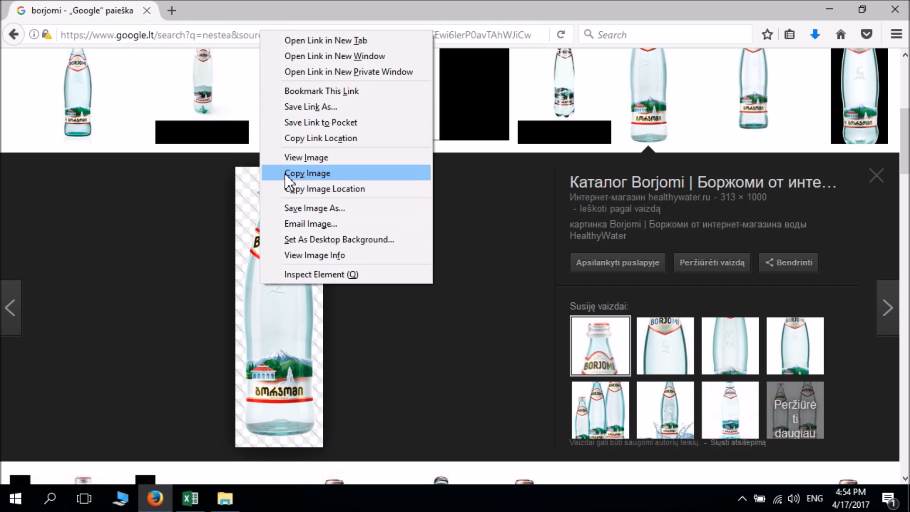
left_click(289, 208)
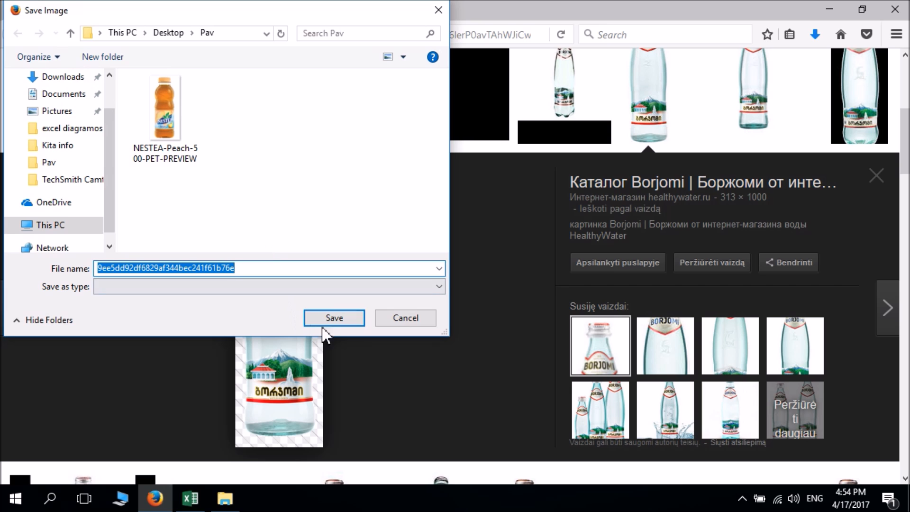
left_click(338, 319)
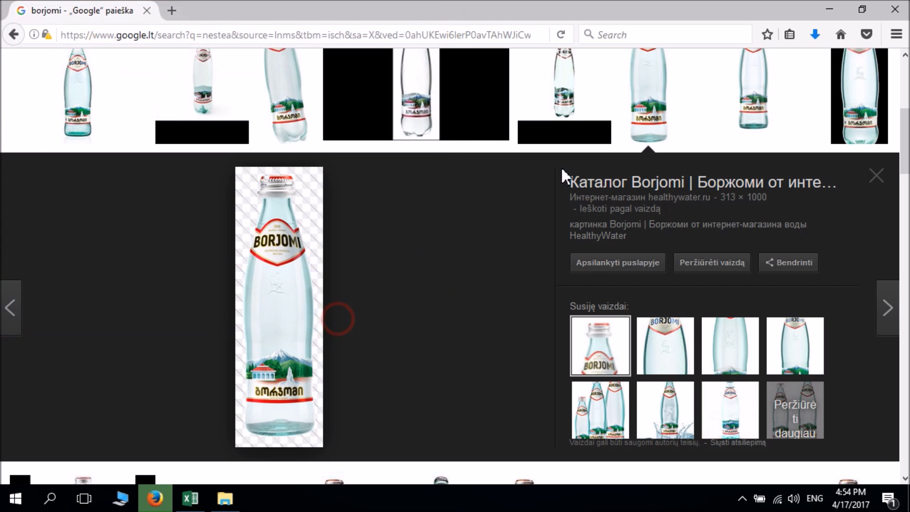
Return to Excel and fill only the Borjomi vanduo column with the picture 9ee5dd92df6829af344bec241f61b76e from the folder Pav
left_click(829, 10)
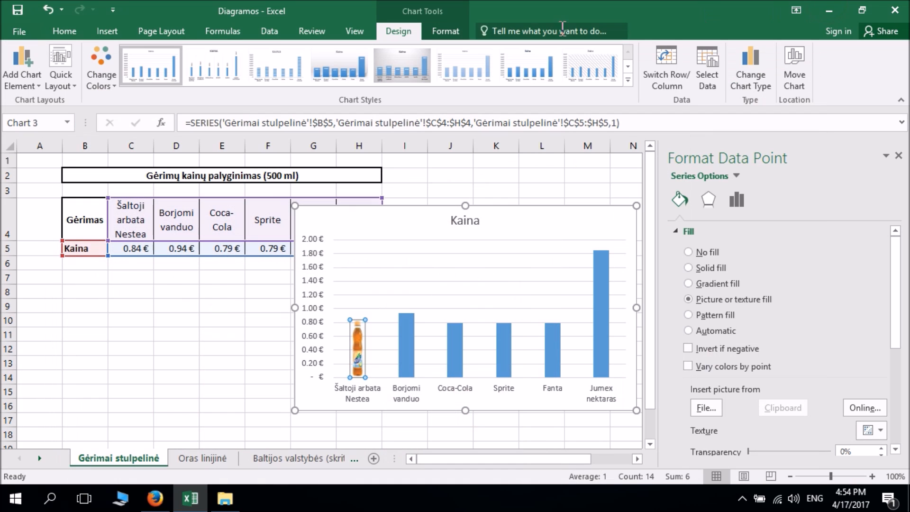
left_click(406, 346)
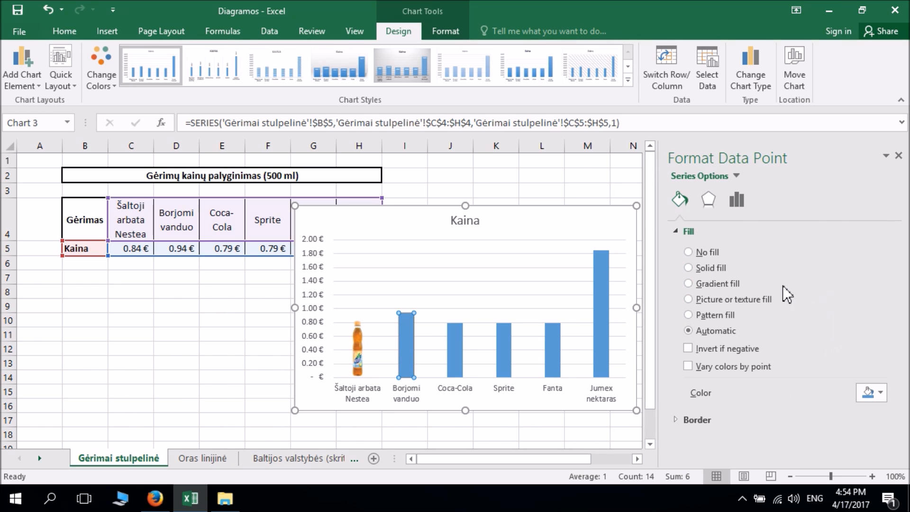
left_click(718, 304)
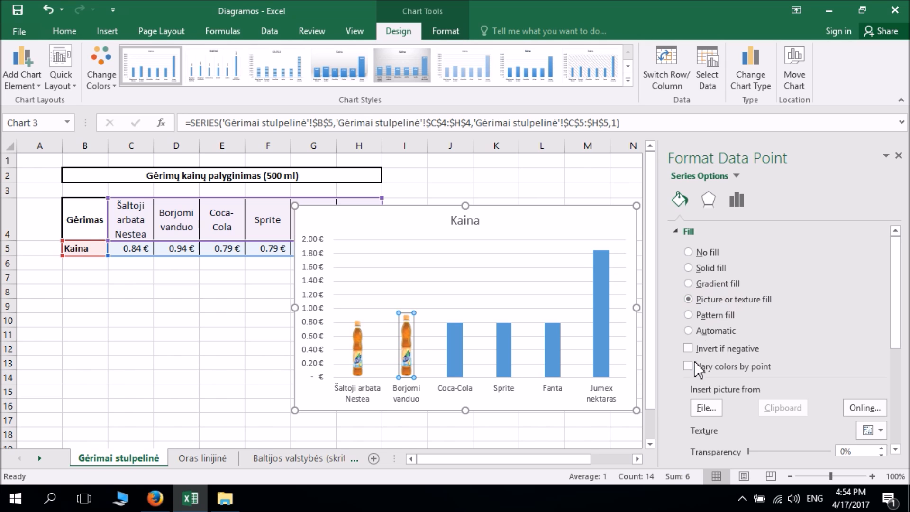
left_click(709, 407)
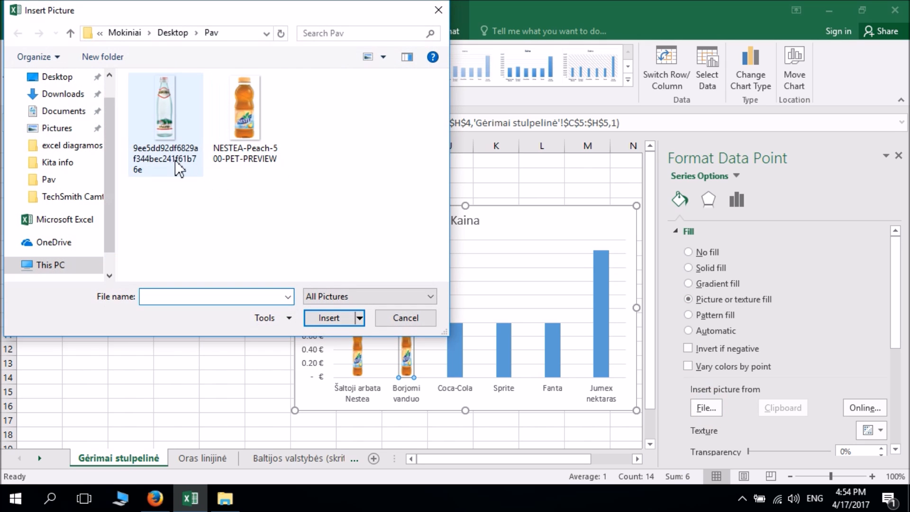
left_click(166, 113)
left_click(320, 318)
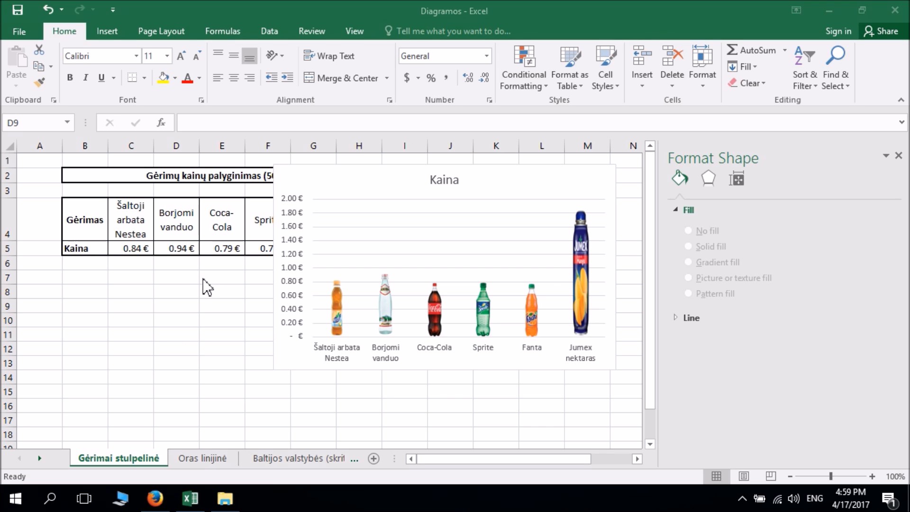
Widen all picture columns of the chart by setting the series gap width to 95%
left_click(338, 313)
left_click(338, 311)
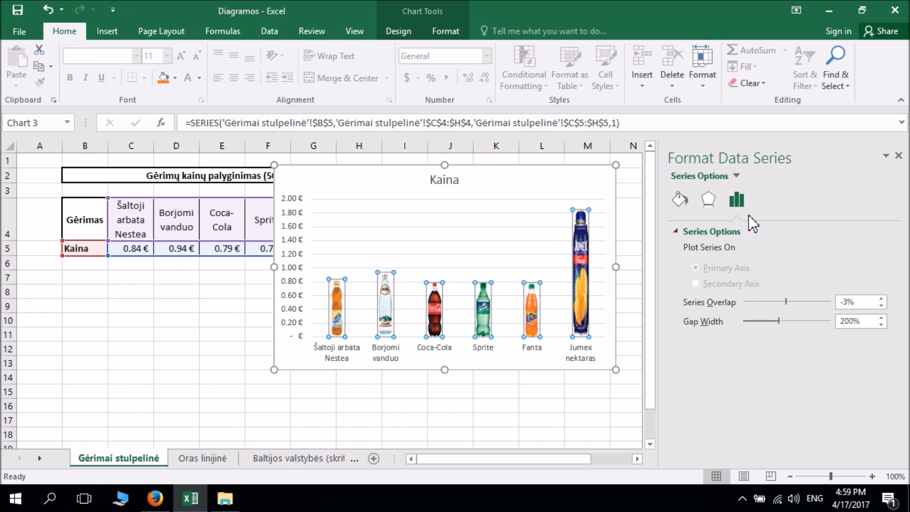
left_click(738, 198)
left_click_drag(778, 323, 766, 325)
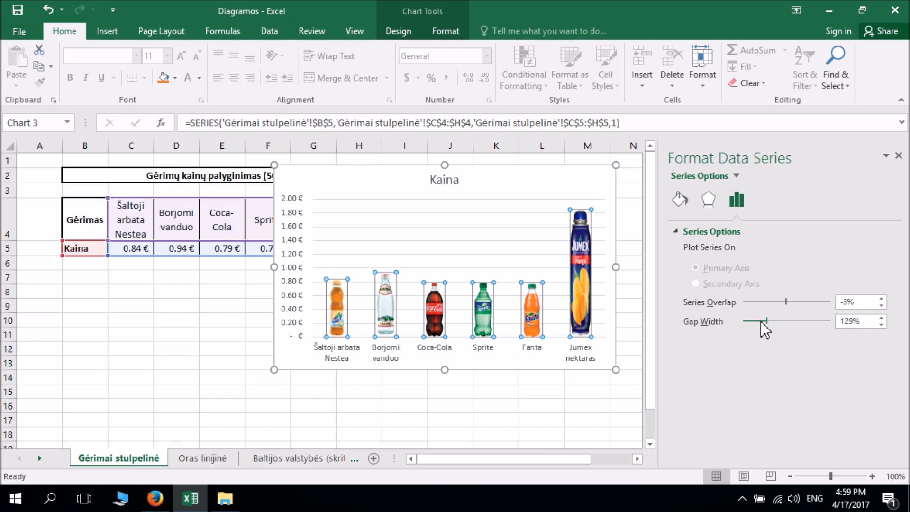
left_click_drag(768, 321, 757, 320)
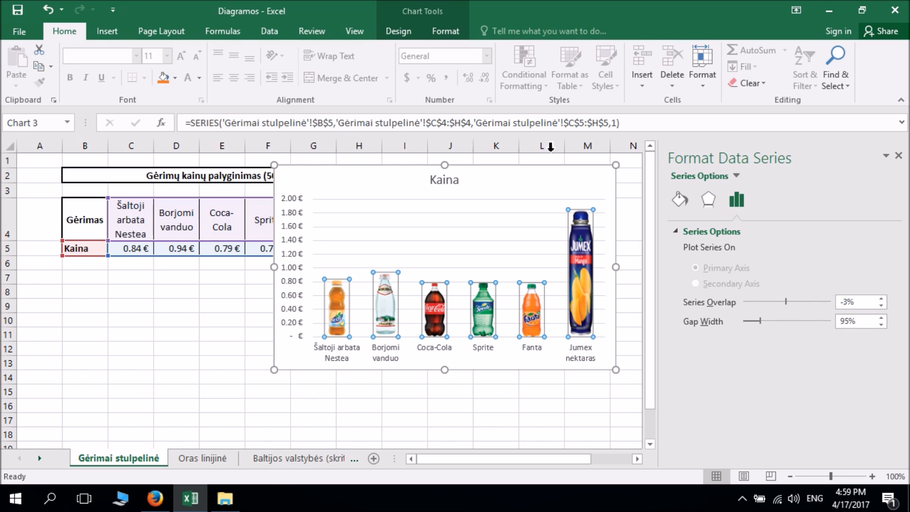
Move the chart down off the table and copy the heading text Gėrimų kainų palyginimas (500 ml) from cell B2
left_click_drag(512, 169, 443, 261)
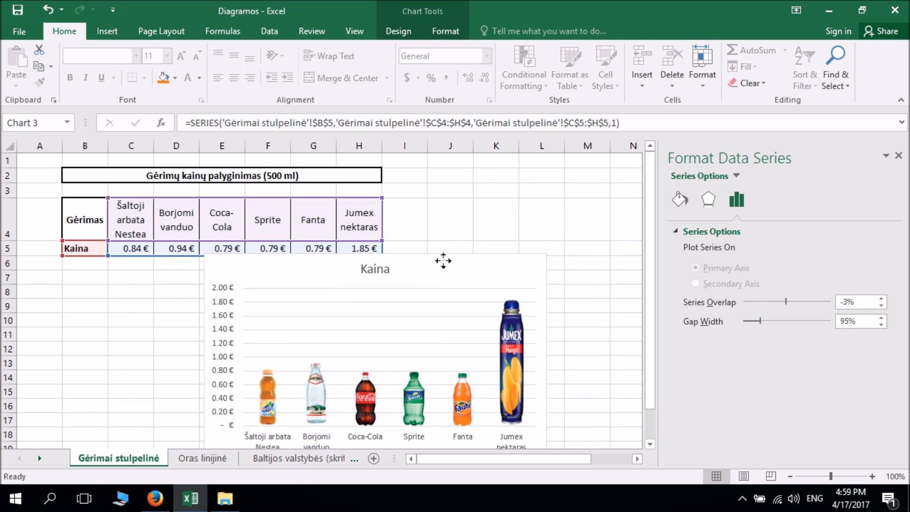
left_click(242, 177)
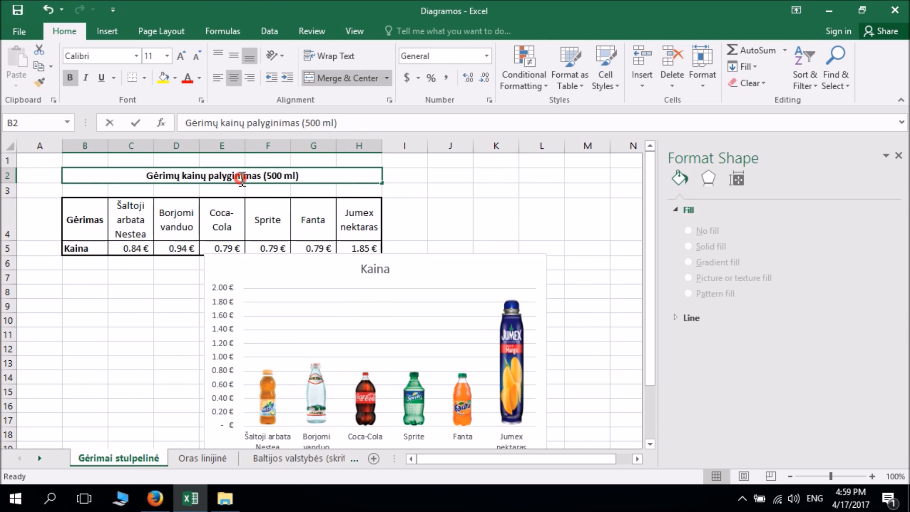
double_click(242, 177)
left_click_drag(303, 176, 138, 179)
right_click(171, 176)
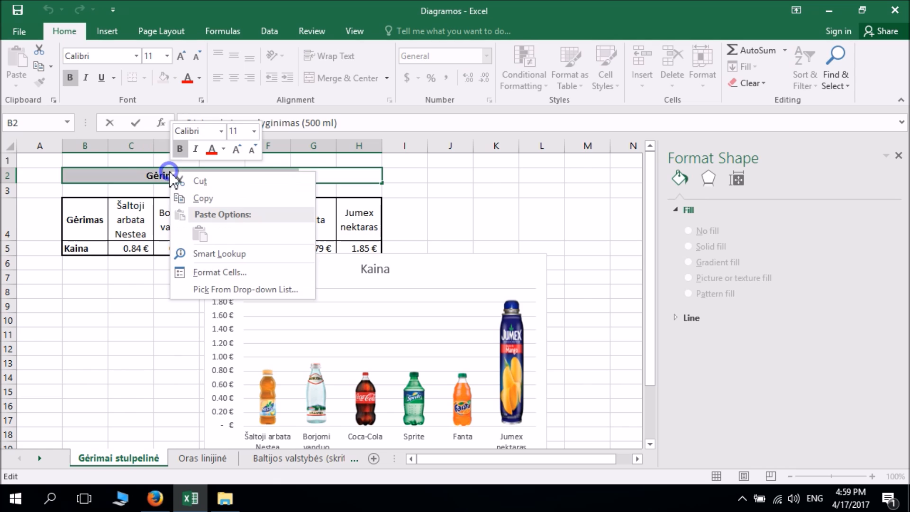
left_click(219, 199)
Replace the chart title Kaina with the copied text Gėrimų kainų palyginimas (500 ml)
left_click(367, 267)
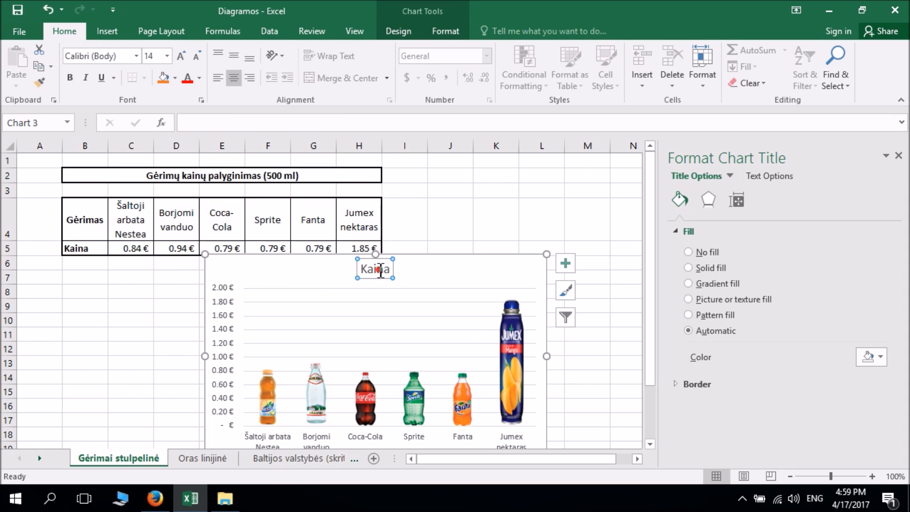
double_click(381, 271)
right_click(379, 269)
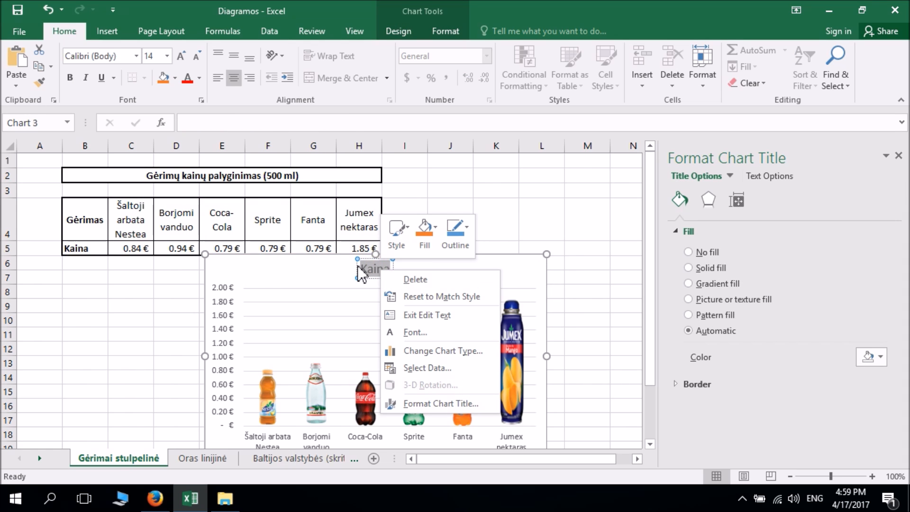
key("Escape")
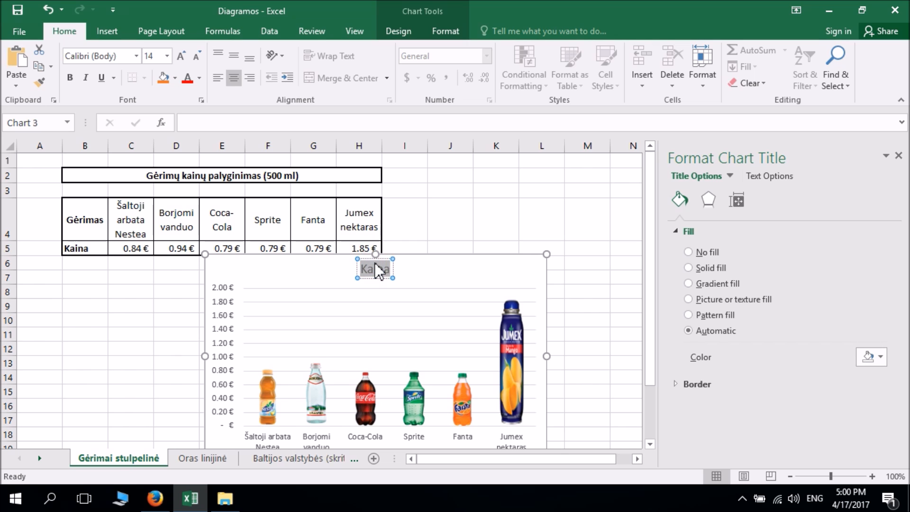
key("ctrl+v")
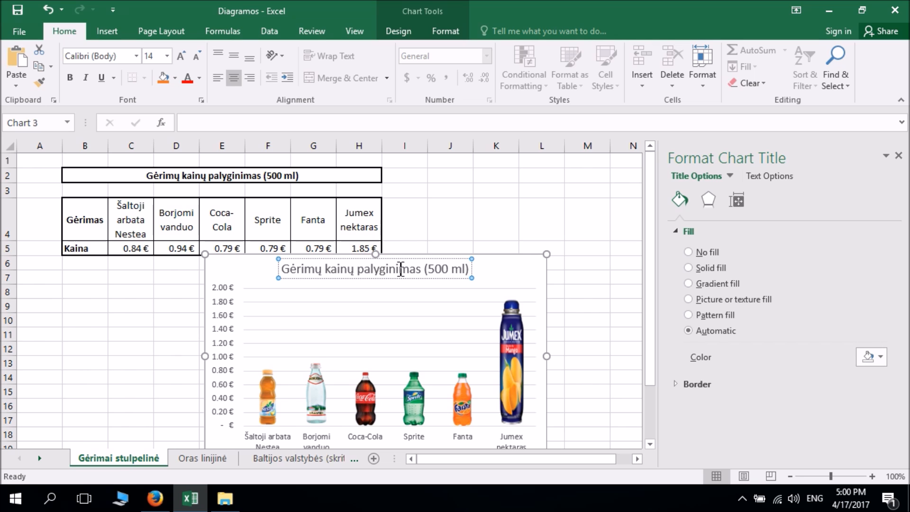
Add data labels to the chart at the Outside End position and place the chart below the price table
left_click(508, 274)
left_click_drag(508, 275, 508, 193)
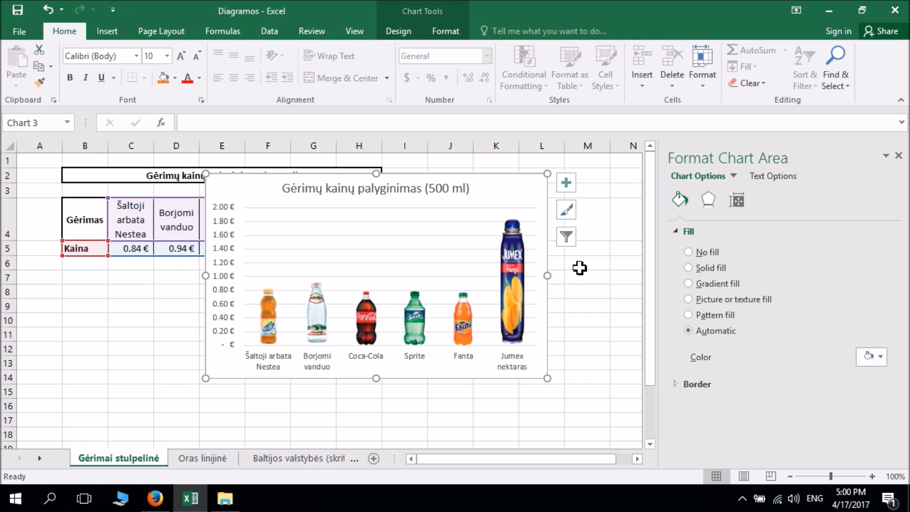
left_click(565, 185)
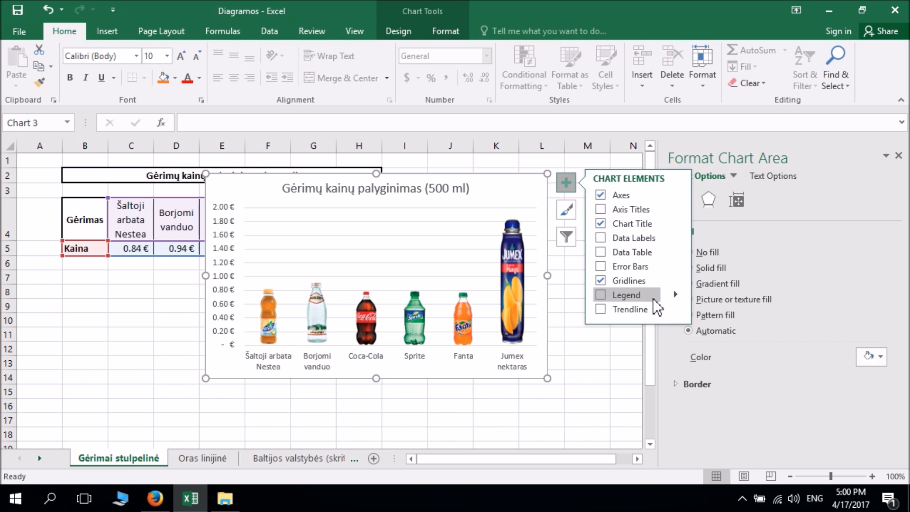
left_click(600, 239)
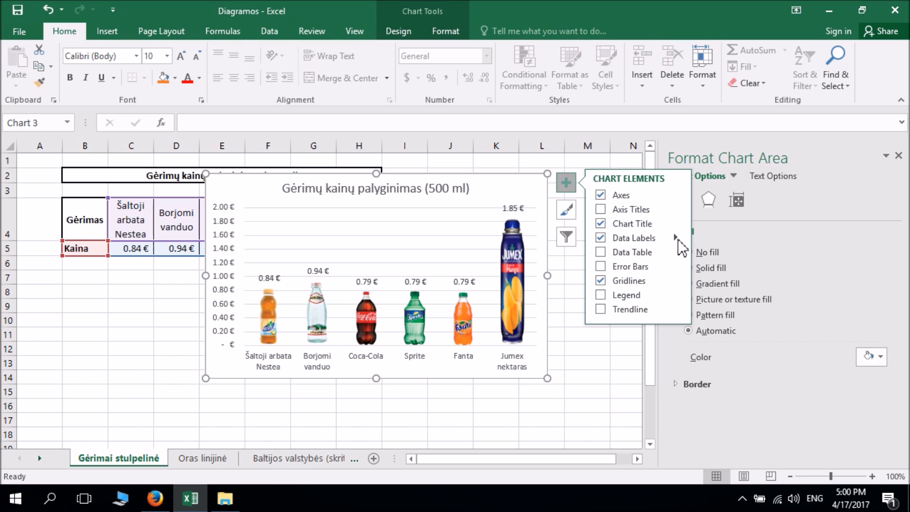
left_click(676, 238)
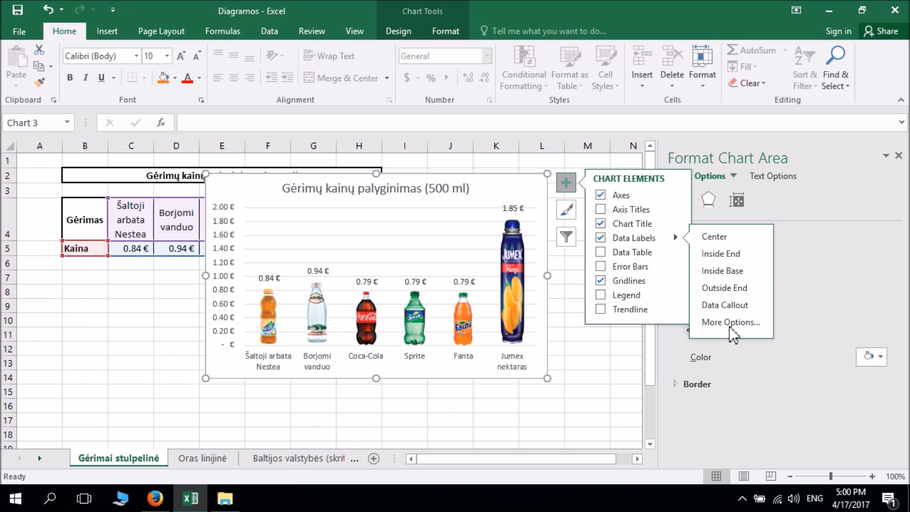
left_click(726, 290)
left_click_drag(515, 196, 462, 209)
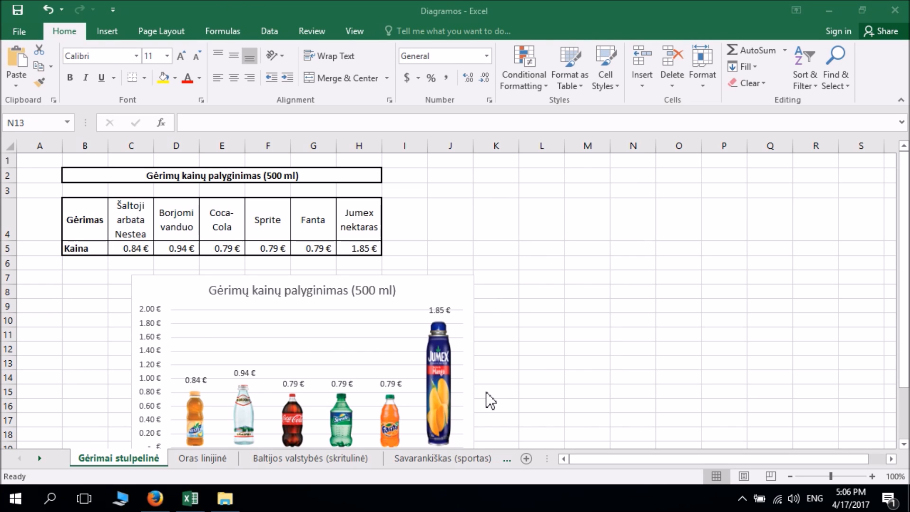
On the Oras linijinė sheet, insert a Line with Markers chart from the average temperature table B4:N6
left_click(195, 459)
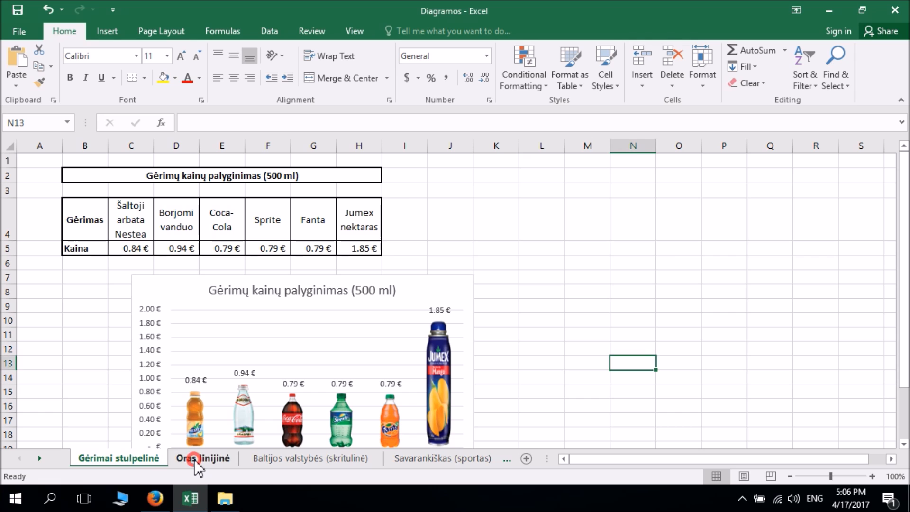
left_click(199, 461)
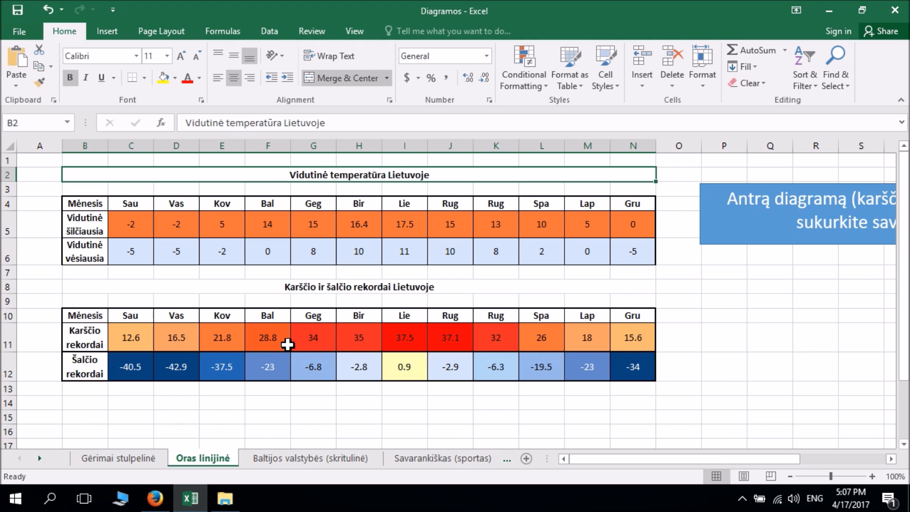
left_click(192, 224)
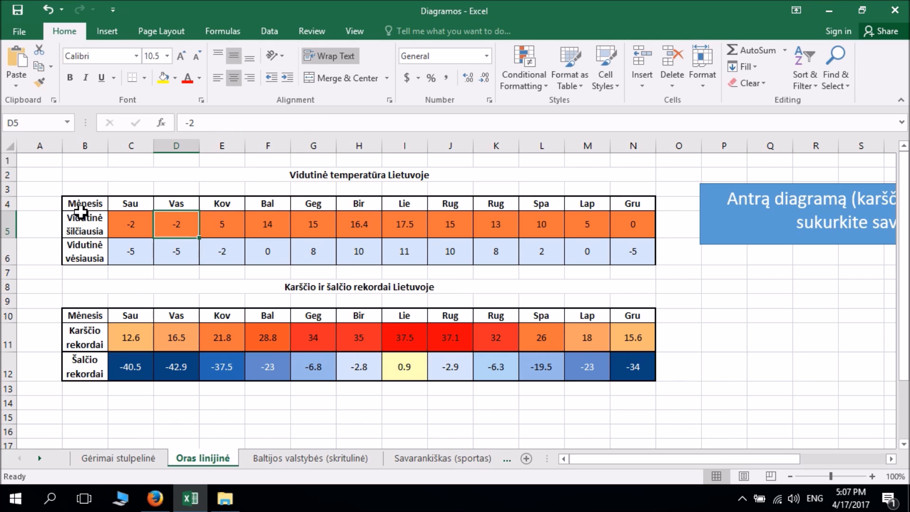
left_click_drag(84, 206, 641, 258)
left_click(111, 32)
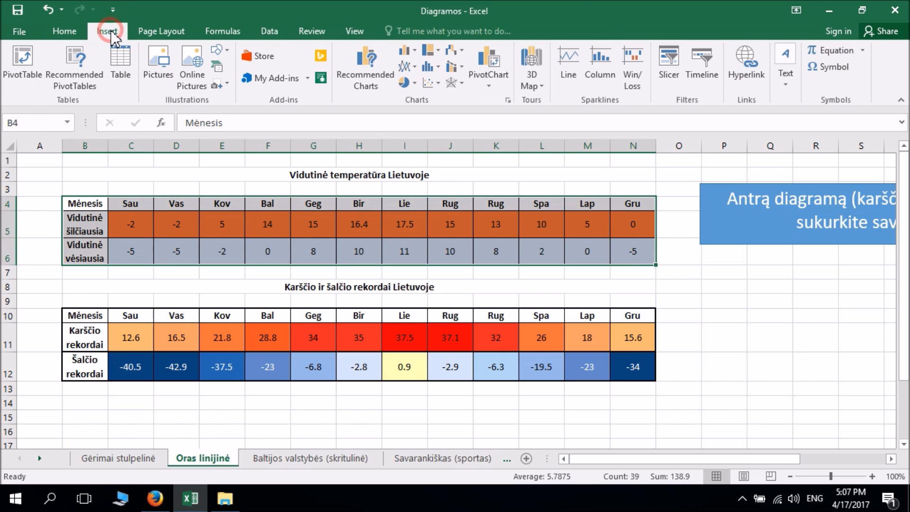
left_click(414, 66)
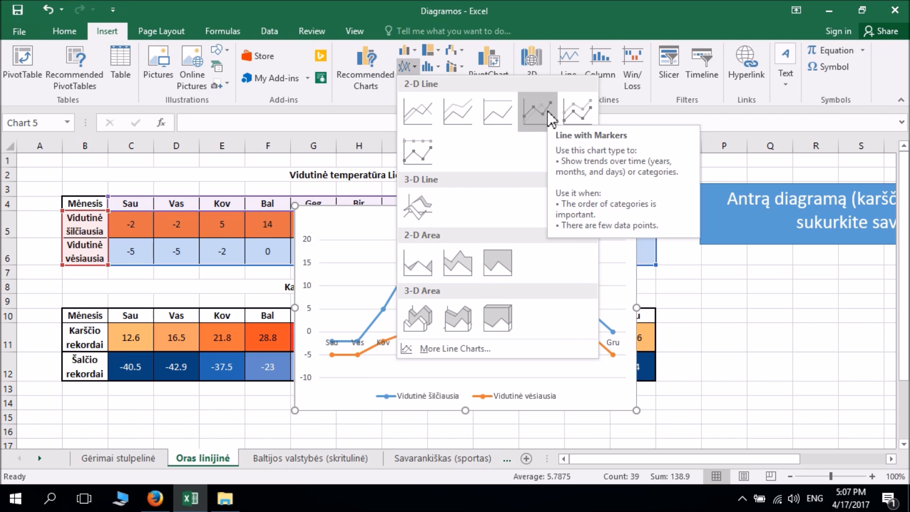
left_click(548, 112)
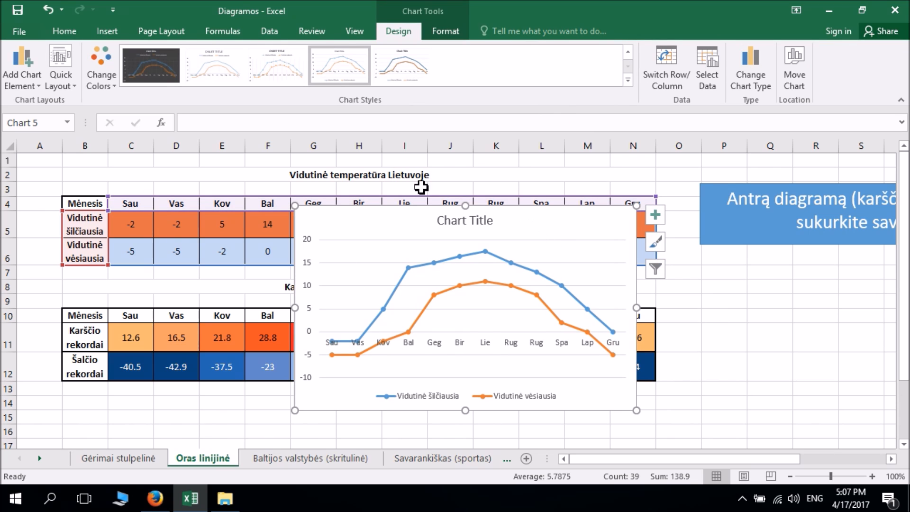
Copy the heading text Vidutinė temperatūra Lietuvoje from merged cell B2
double_click(350, 176)
left_click_drag(458, 171, 290, 175)
right_click(298, 174)
left_click(318, 199)
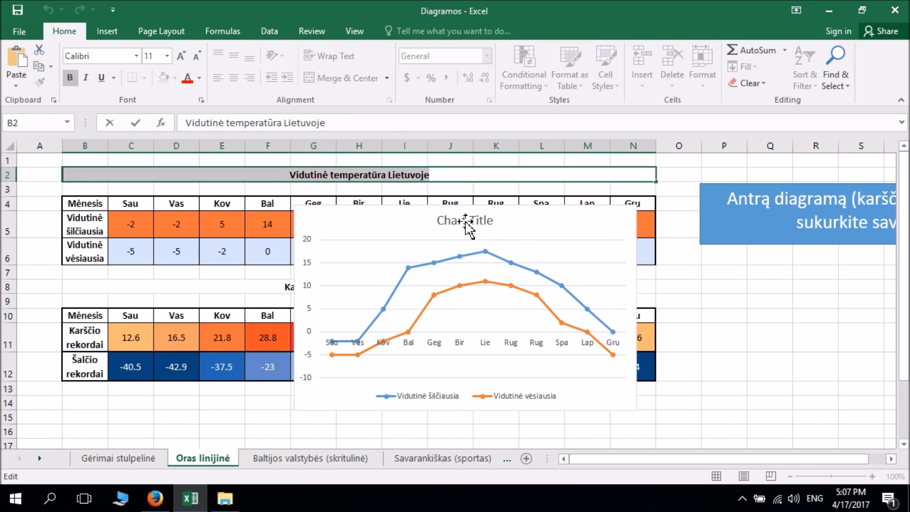
Replace the line chart's placeholder title with the copied text Vidutinė temperatūra Lietuvoje
left_click(467, 220)
triple_click(466, 219)
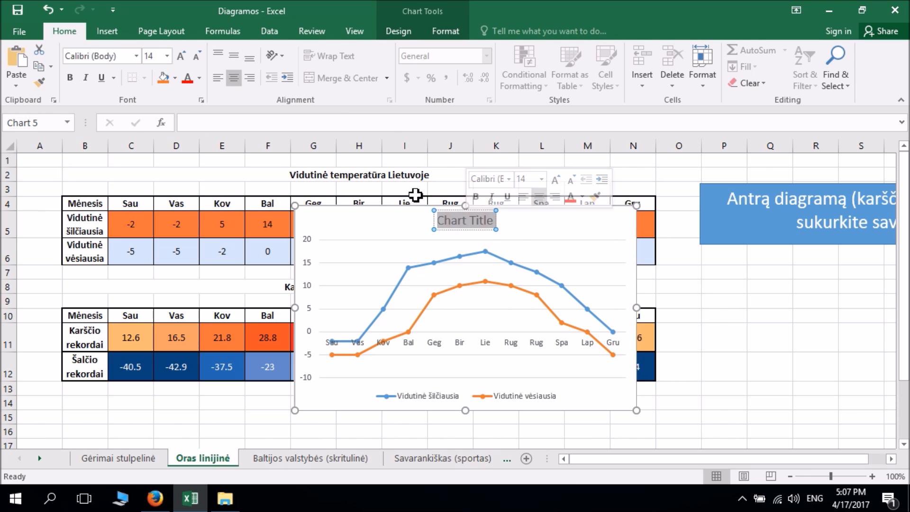
left_click(17, 59)
Add data labels to both series of the average temperature line chart
left_click(614, 231)
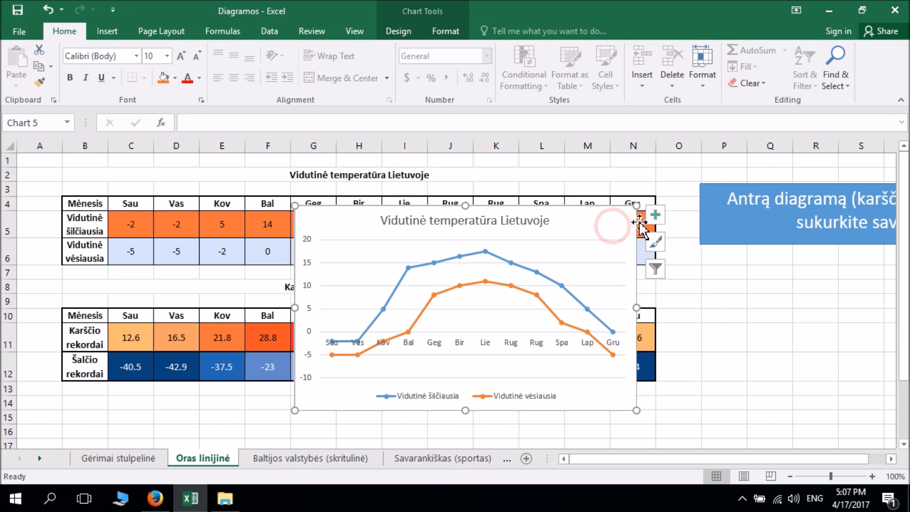
left_click(656, 217)
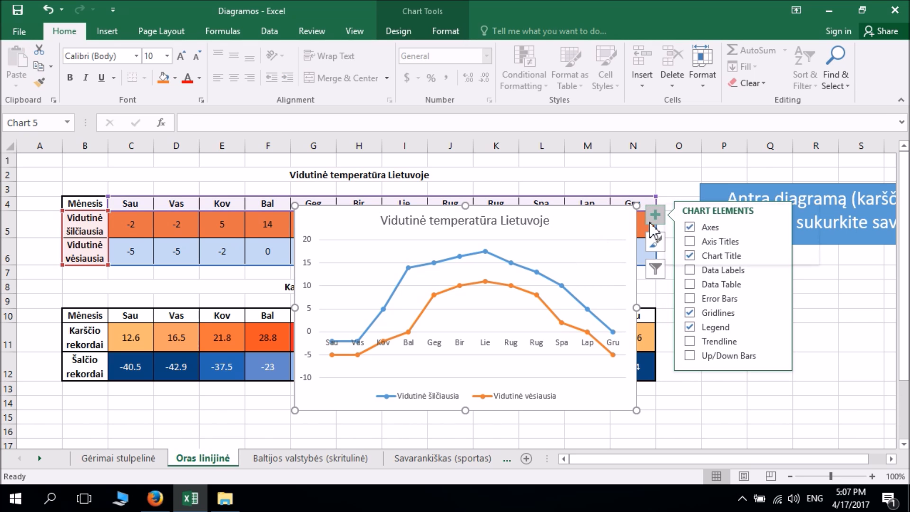
left_click(690, 270)
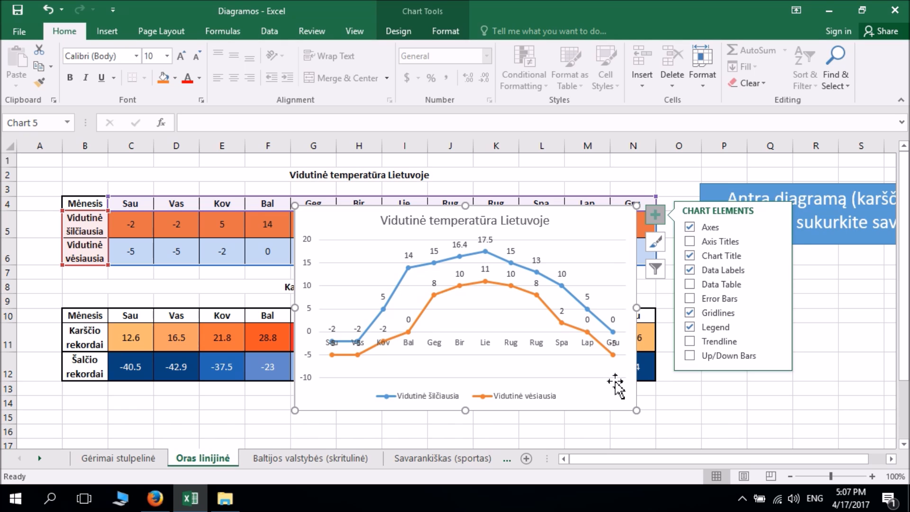
Switch to Firefox and replace the jumex image search with a Google image search for sun
left_click(155, 499)
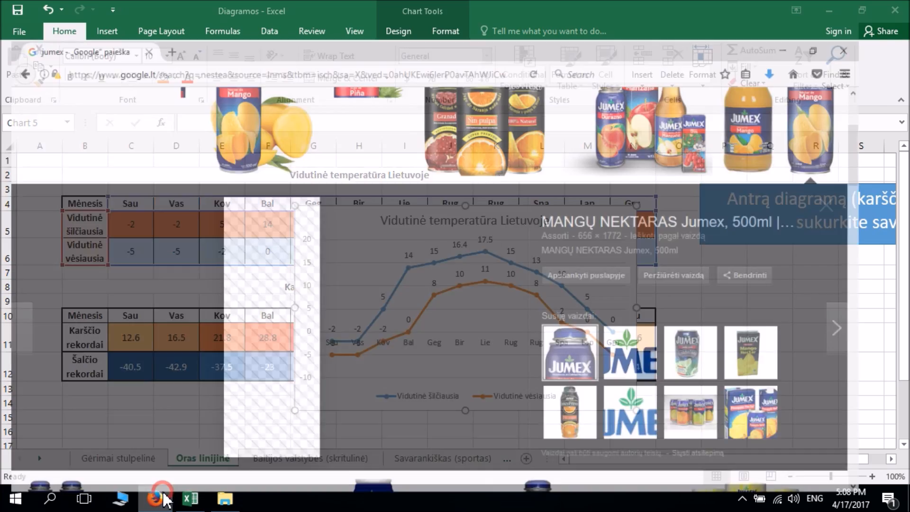
scroll(209, 317, "up", 4)
left_click_drag(187, 80, 58, 86)
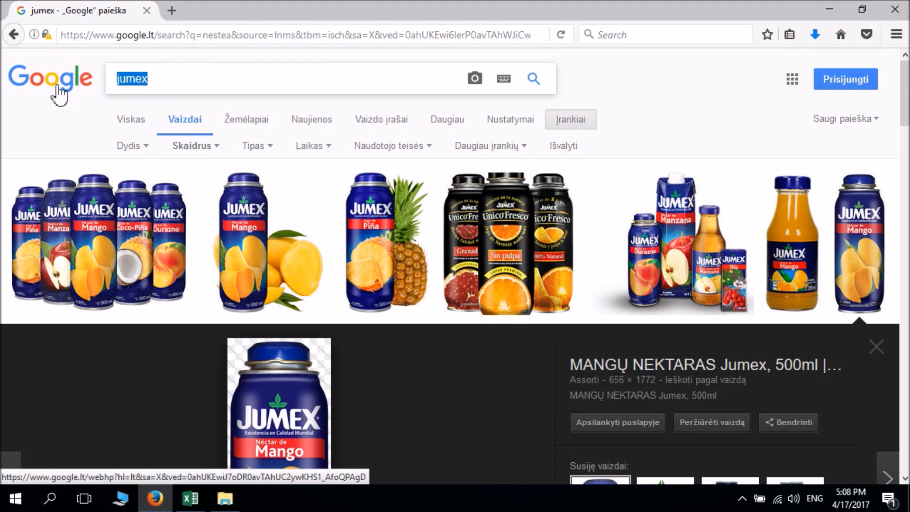
type("sun")
key("Return")
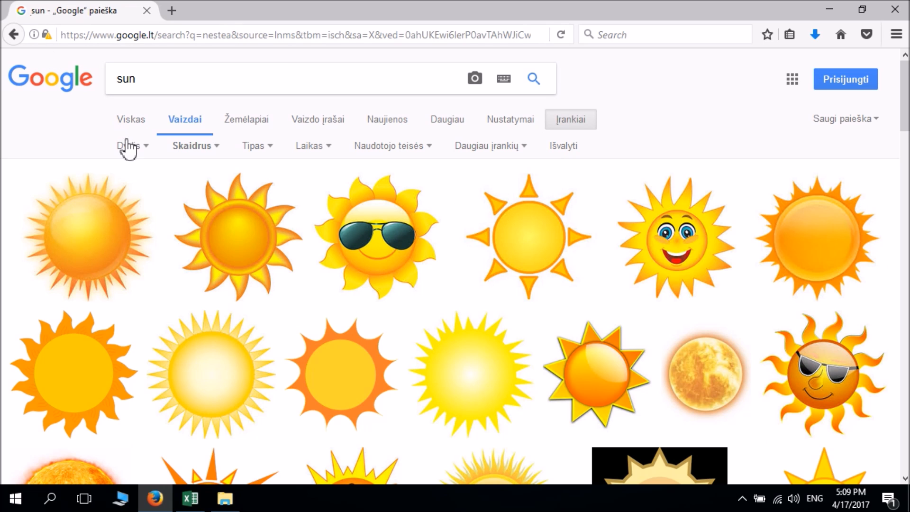
Filter the sun image results to an exact size of 32 × 32 pixels
left_click(138, 152)
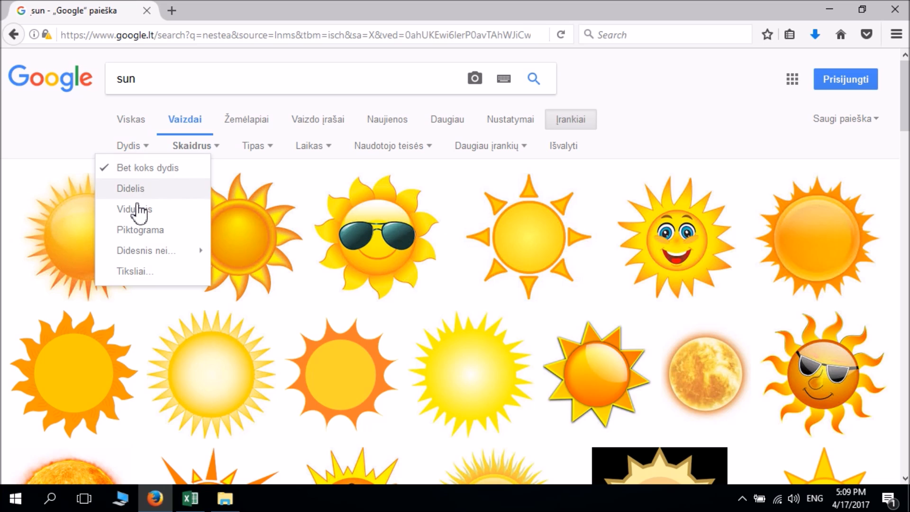
left_click(135, 273)
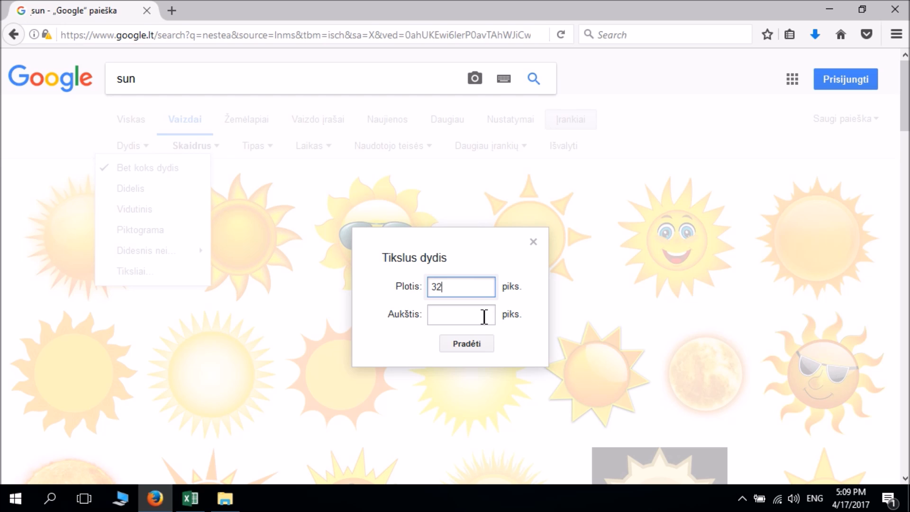
left_click(474, 313)
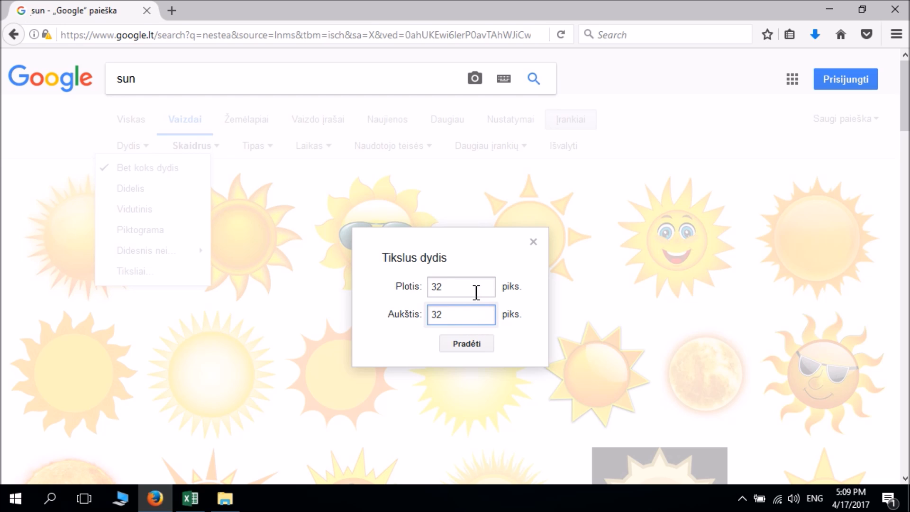
left_click(469, 345)
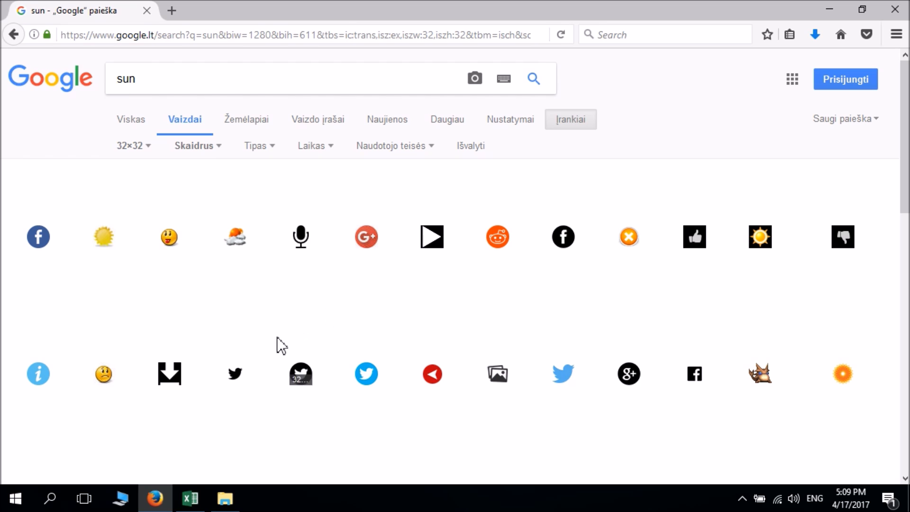
Find a spiral sun icon among the 32 × 32 results and save it as sun-32 in the Pav folder
left_click(192, 507)
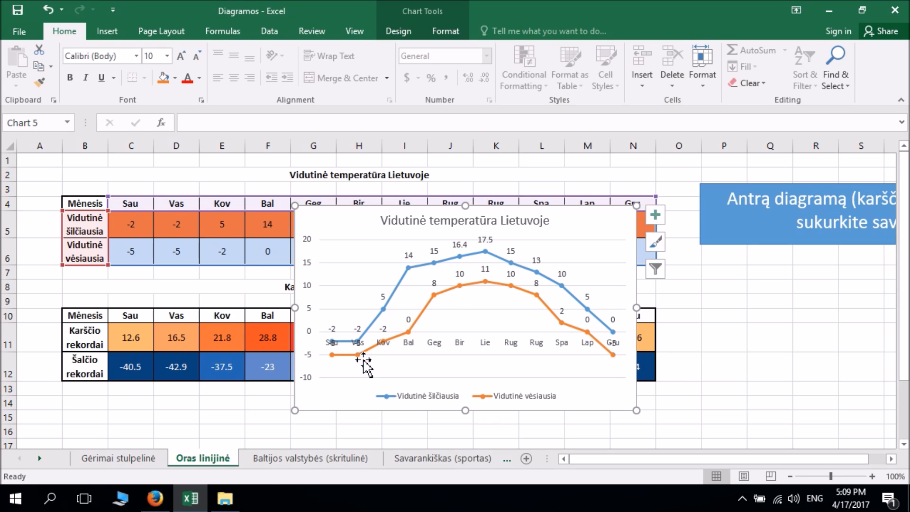
left_click(191, 498)
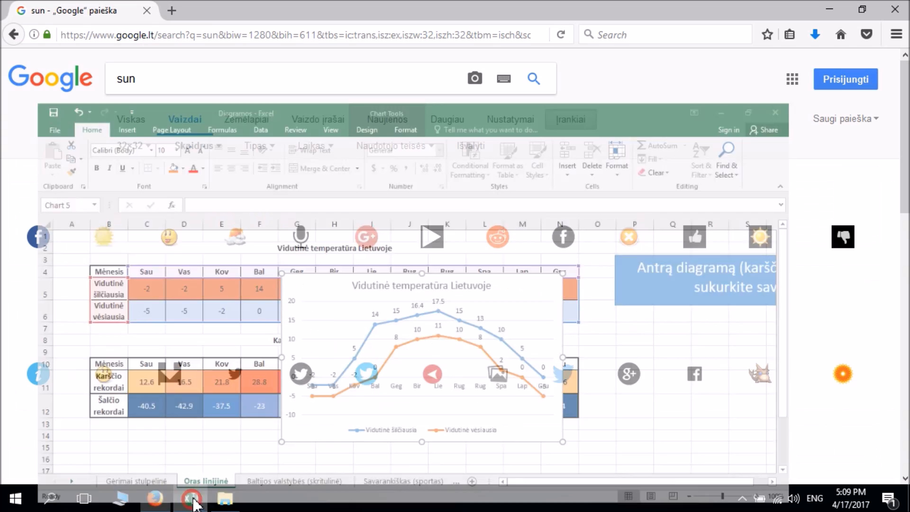
scroll(386, 254, "down", 6)
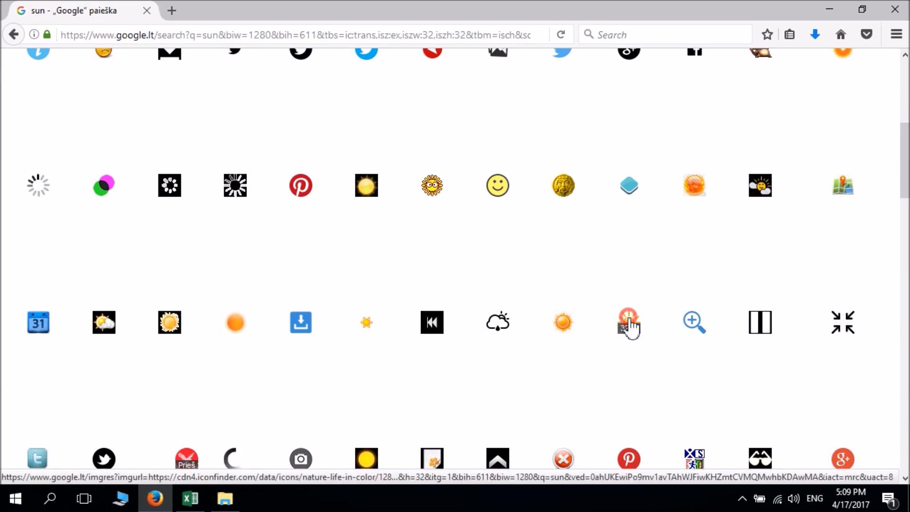
left_click(629, 331)
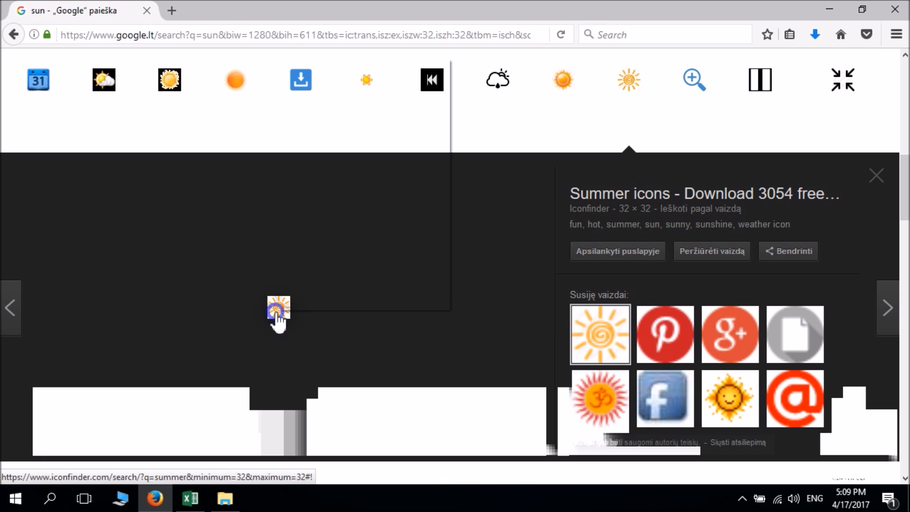
right_click(279, 311)
left_click(309, 234)
left_click(323, 317)
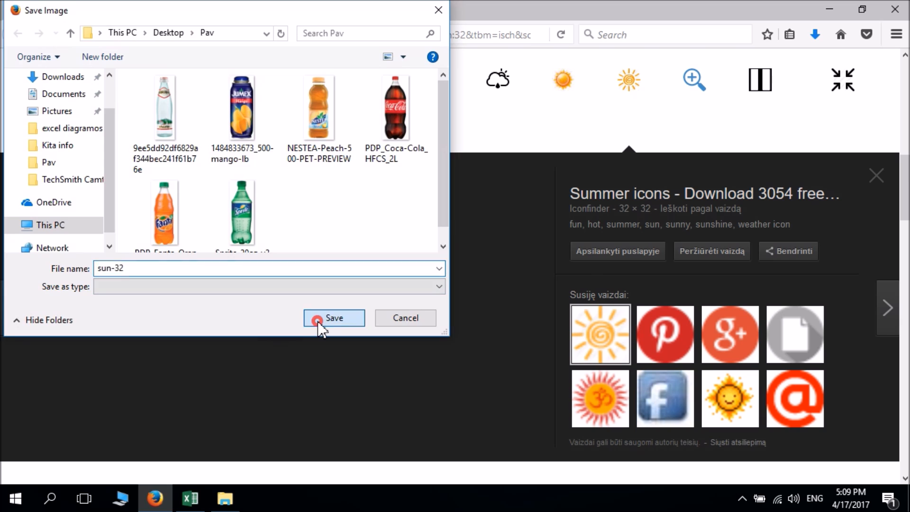
Switch back to Excel and open the marker formatting options for the Vidutinė šilčiausia series
left_click(829, 9)
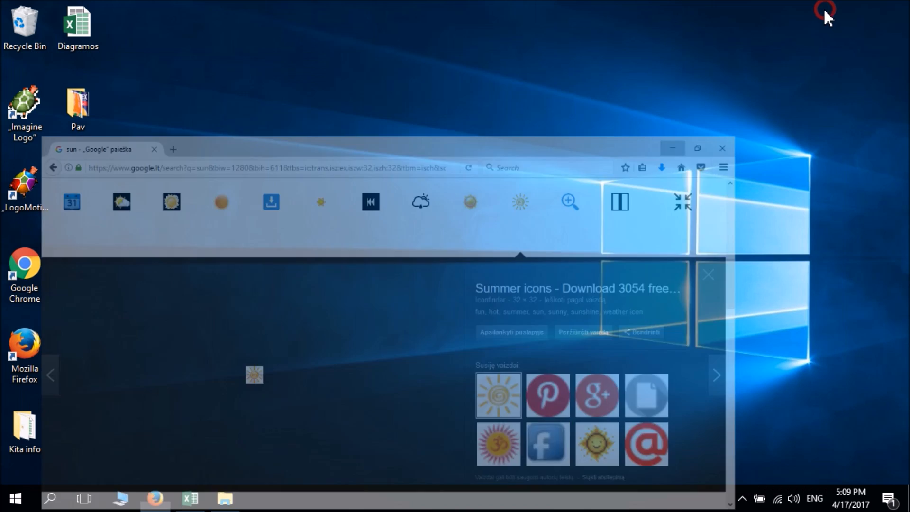
left_click(203, 497)
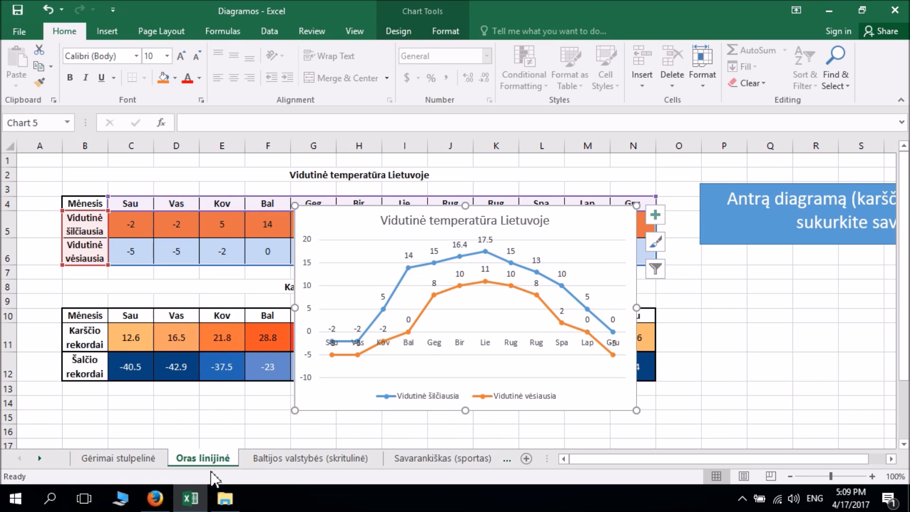
left_click(408, 270)
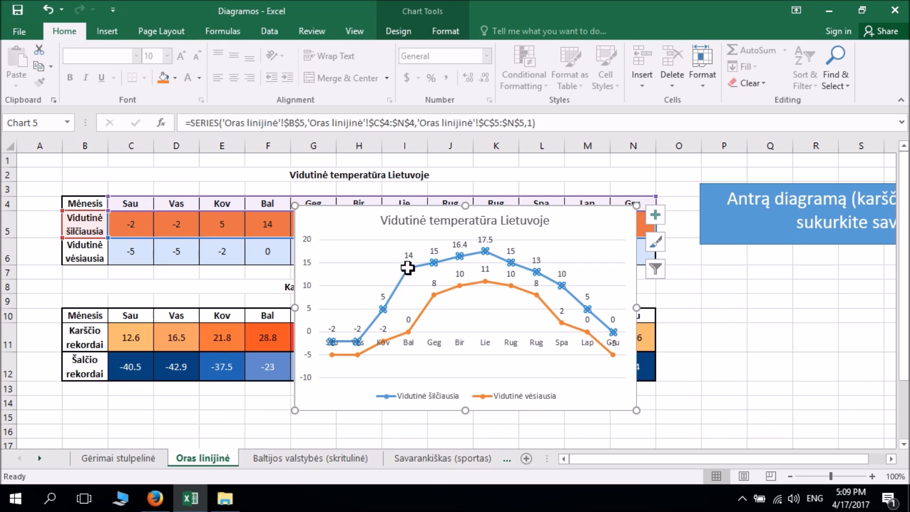
right_click(407, 268)
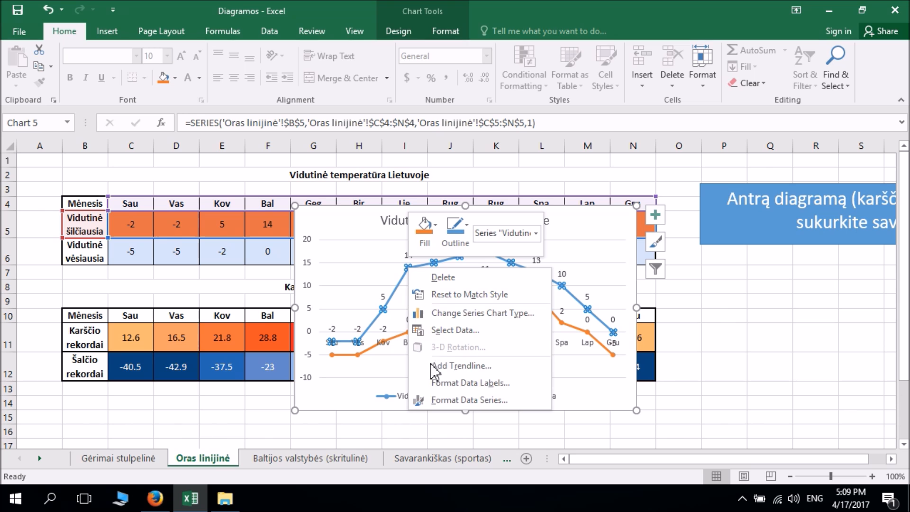
left_click(437, 403)
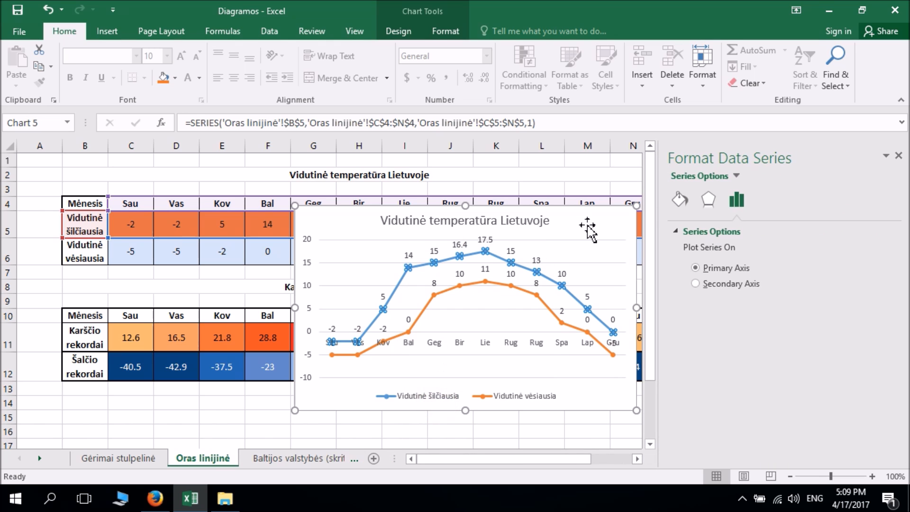
left_click(681, 200)
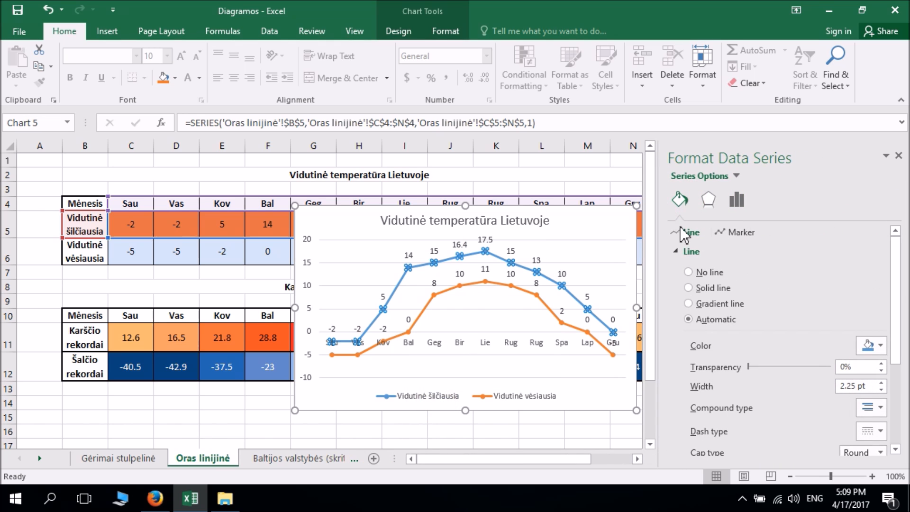
left_click(735, 234)
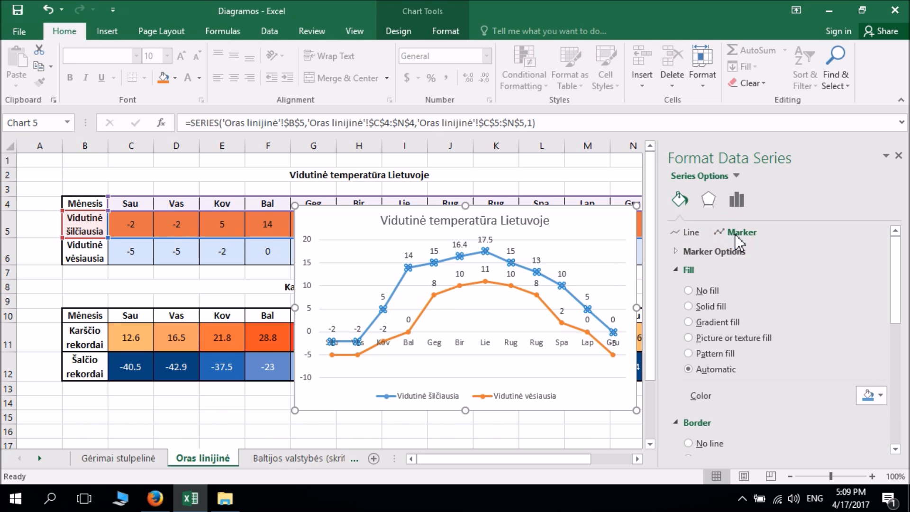
Set the Vidutinė šilčiausia series to a built-in picture marker using the sun-32 image from the Pav folder
left_click(699, 252)
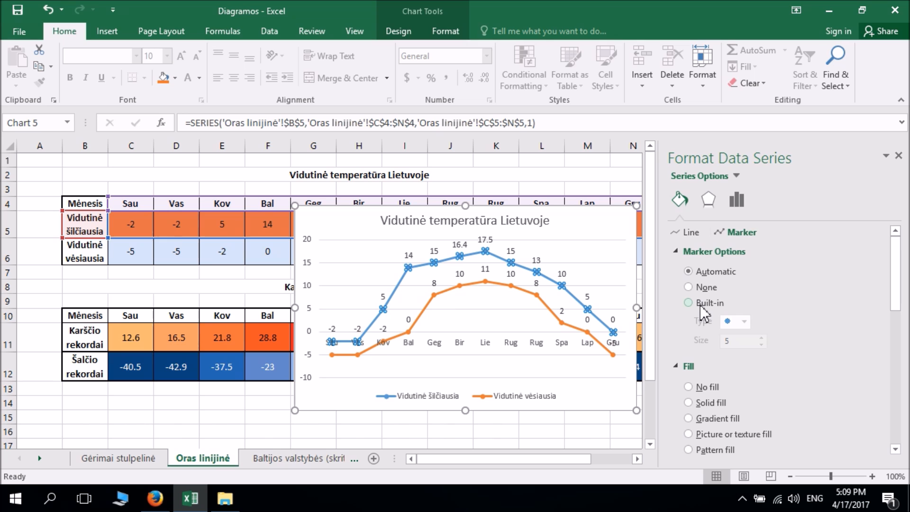
left_click(702, 305)
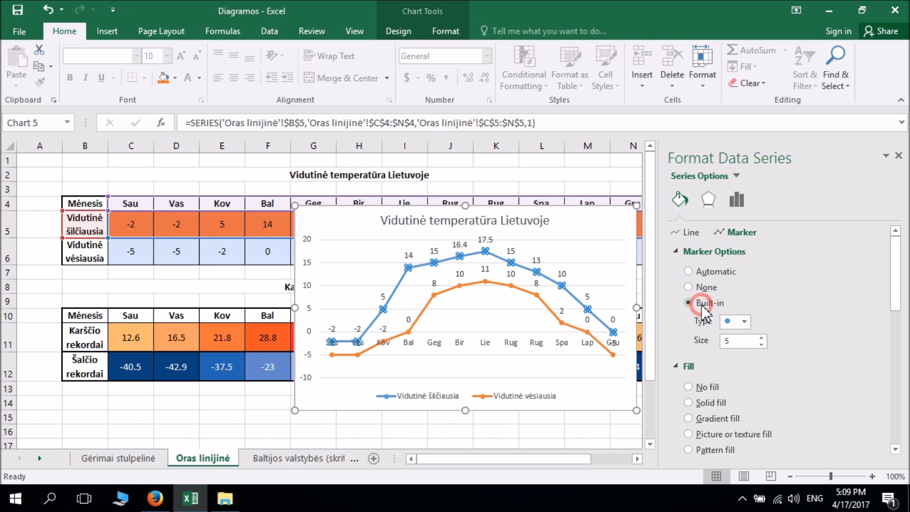
left_click(744, 322)
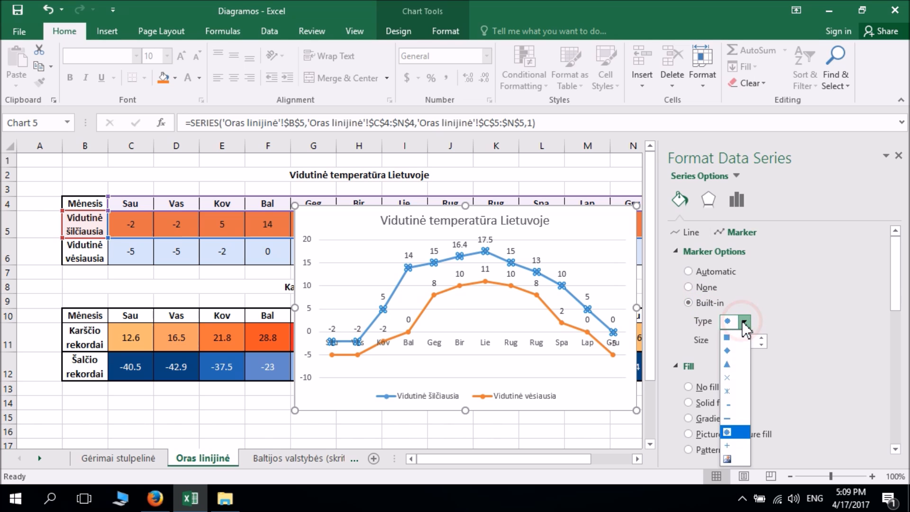
left_click(734, 460)
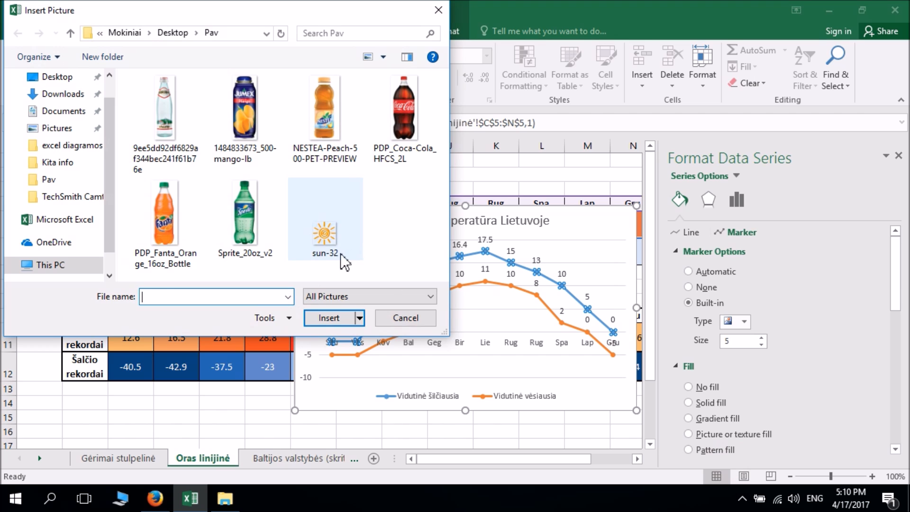
left_click(334, 240)
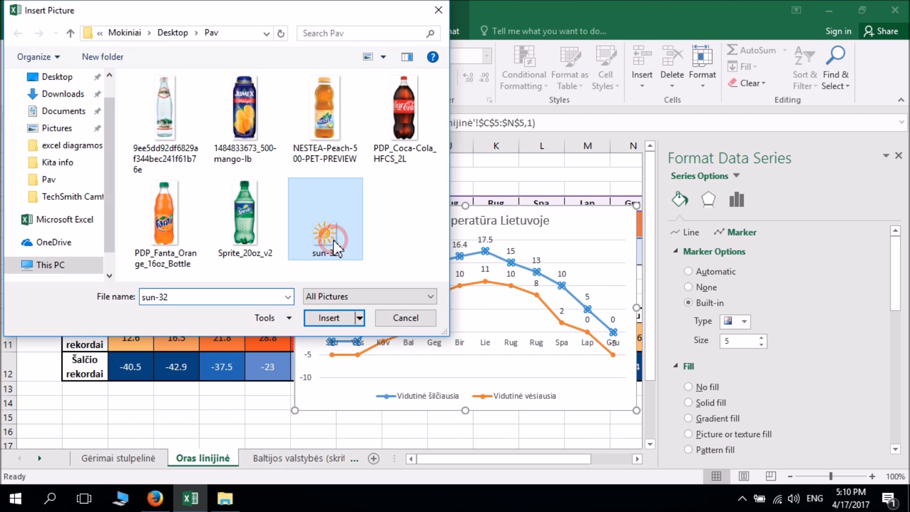
left_click(323, 321)
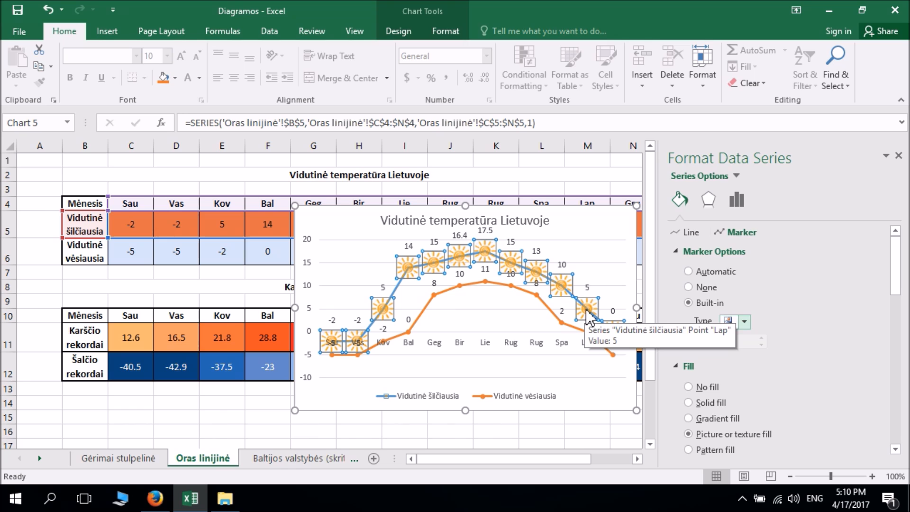
Change the Vidutinė šilčiausia series line to the standard golden orange colour
left_click(695, 234)
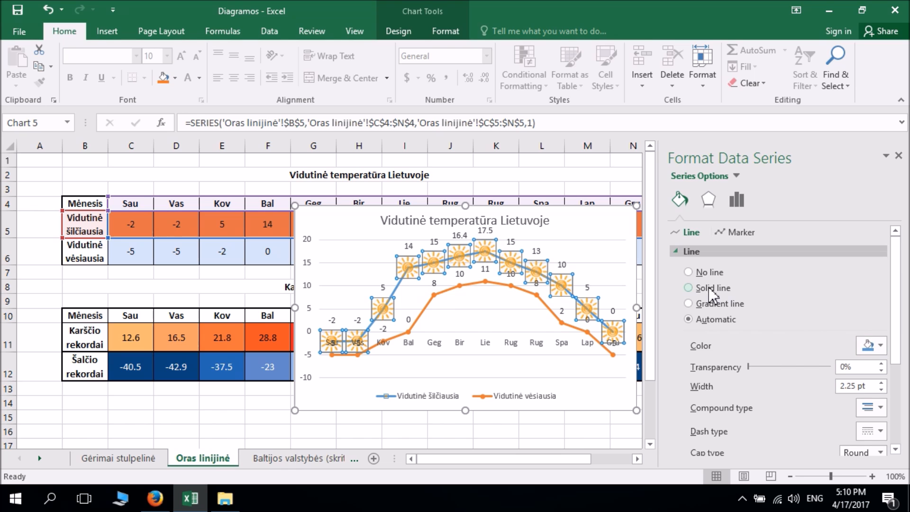
left_click(876, 345)
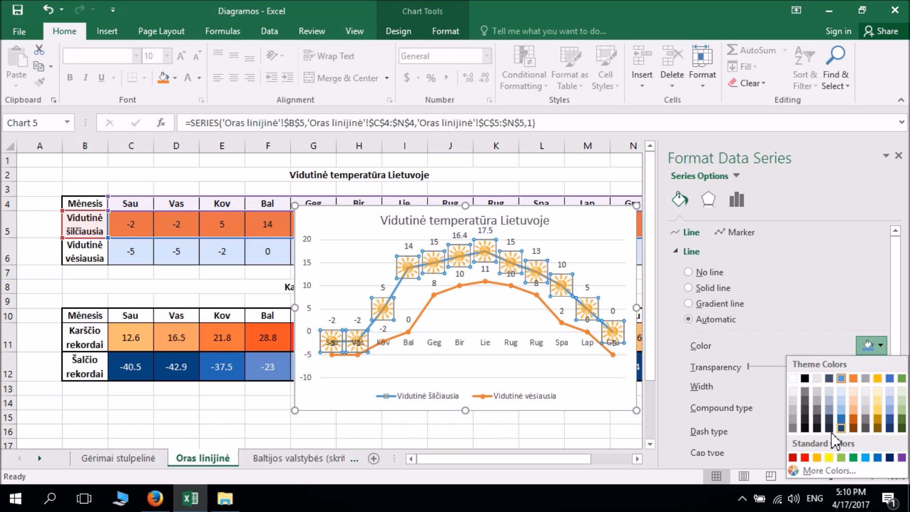
left_click(817, 458)
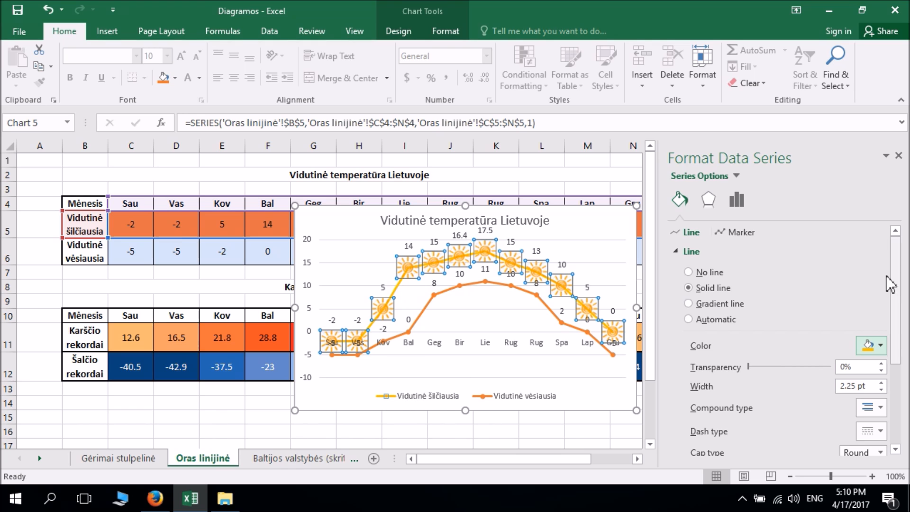
left_click(600, 231)
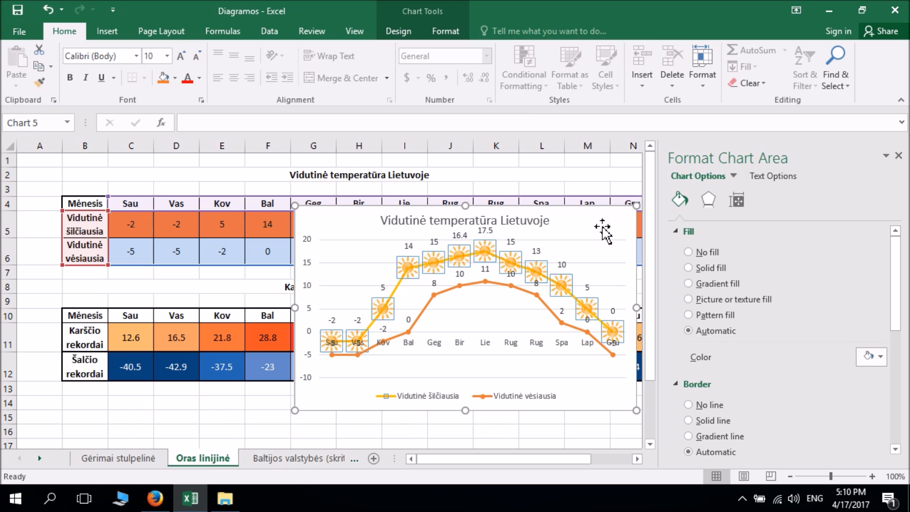
Remove the border line from the sun picture markers of the Vidutinė šilčiausia series
left_click(536, 275)
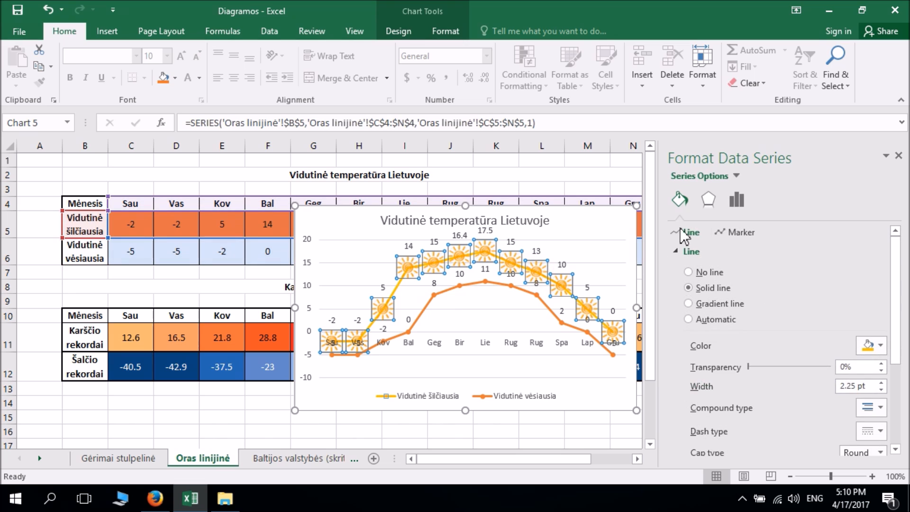
left_click(731, 232)
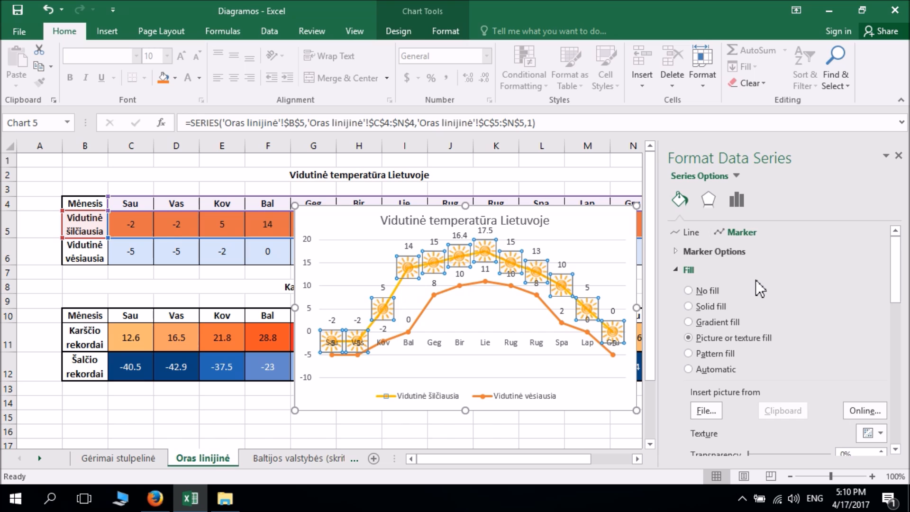
scroll(756, 284, "down", 5)
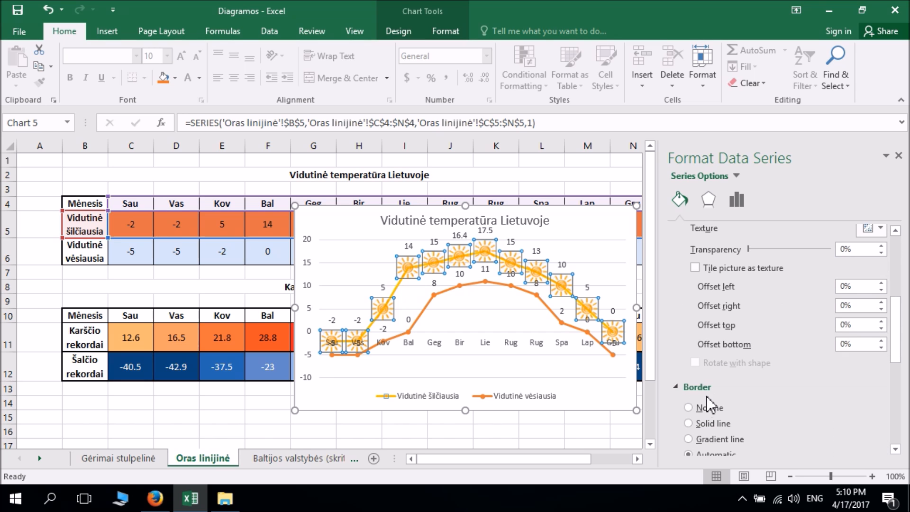
scroll(703, 392, "down", 3)
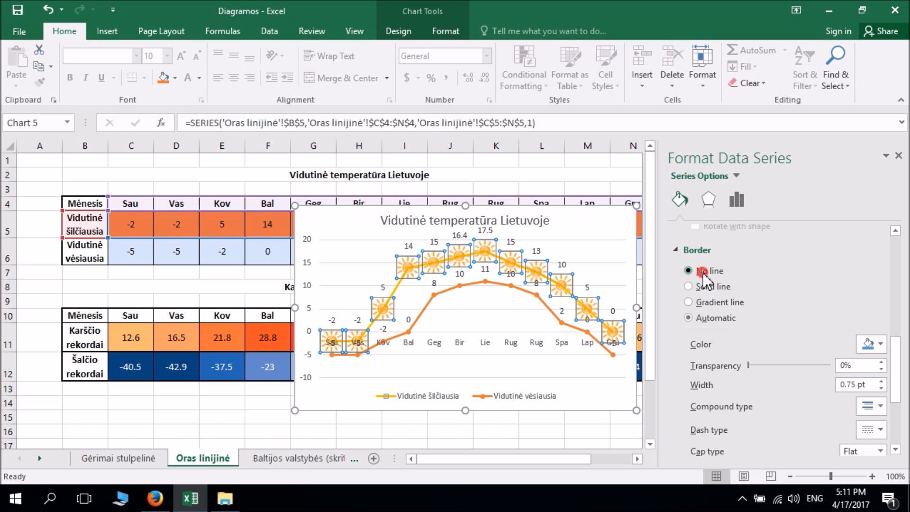
scroll(706, 280, "up", 3)
left_click(616, 238)
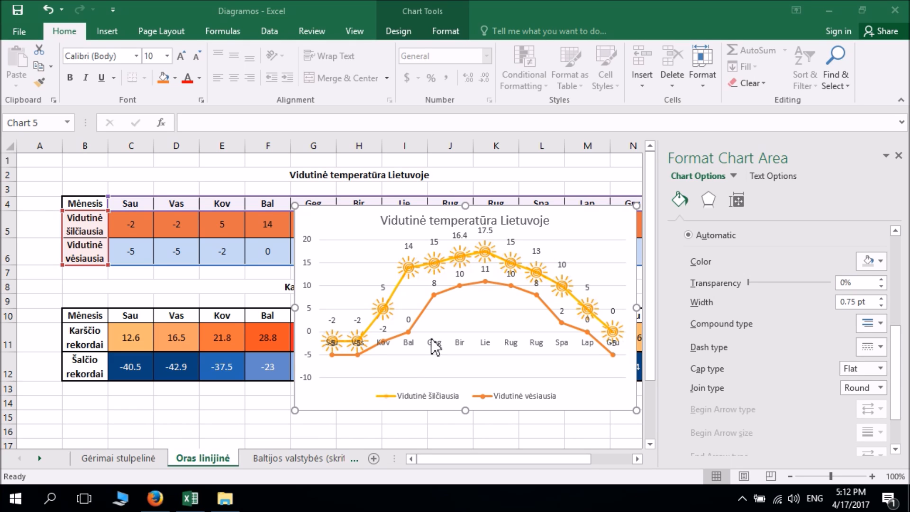
Switch to Firefox and search Google Images for snowflake, keeping the 32×32 transparent image filters
left_click(163, 506)
scroll(285, 257, "up", 10)
left_click_drag(147, 84, 93, 94)
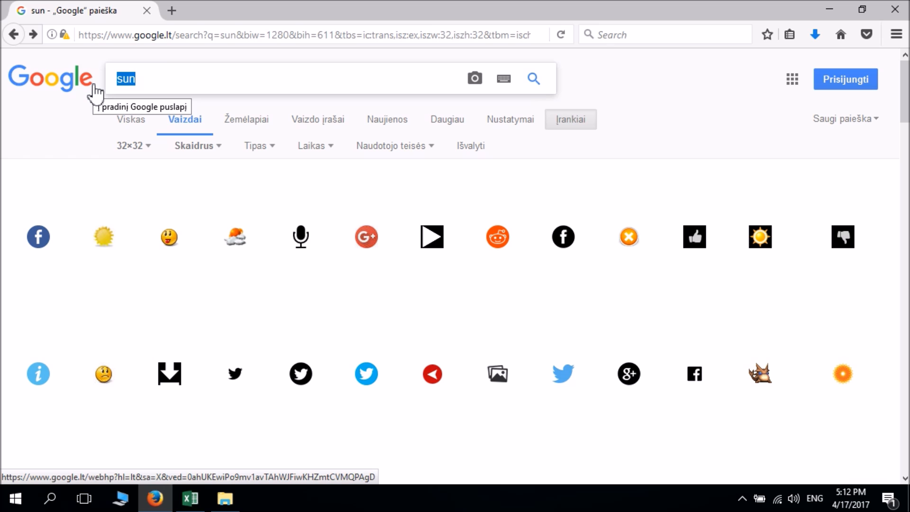
type("sn")
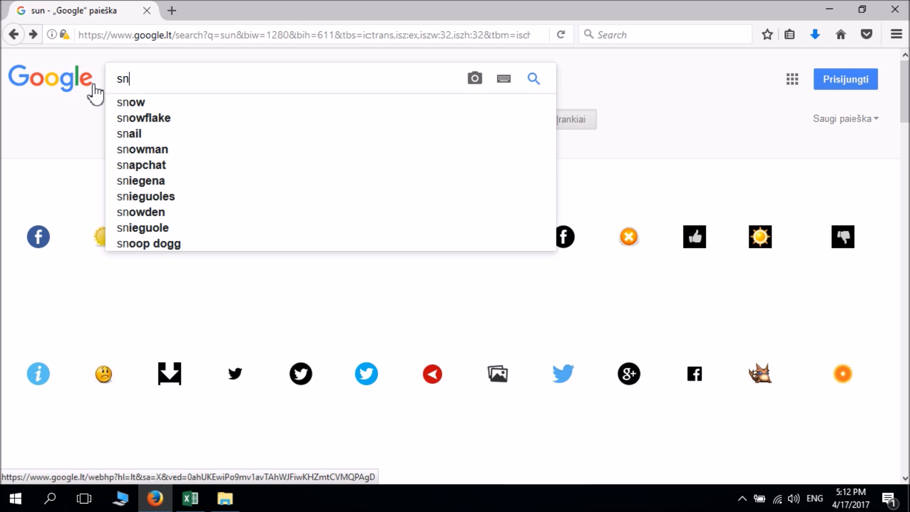
type("owflake")
key("Return")
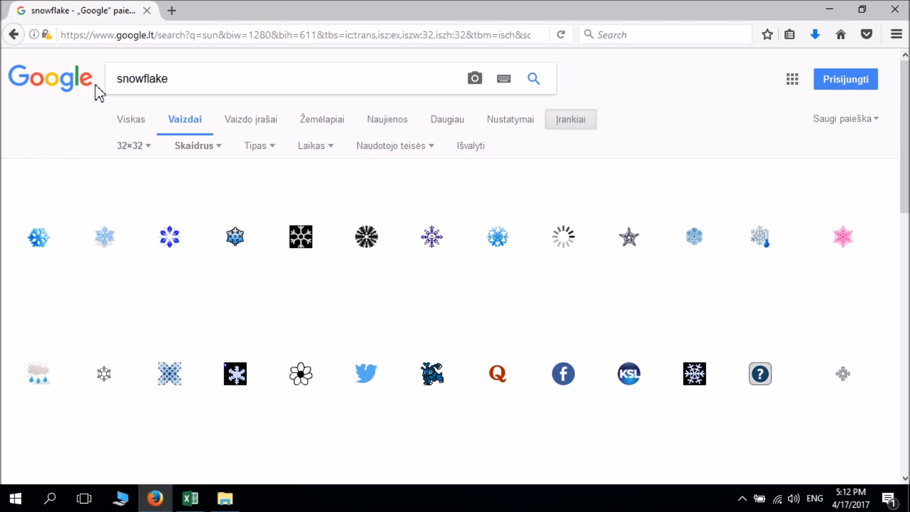
Open the light blue snowflake icon from Allnurses.com and save it in the Pav folder under its suggested name
left_click(499, 244)
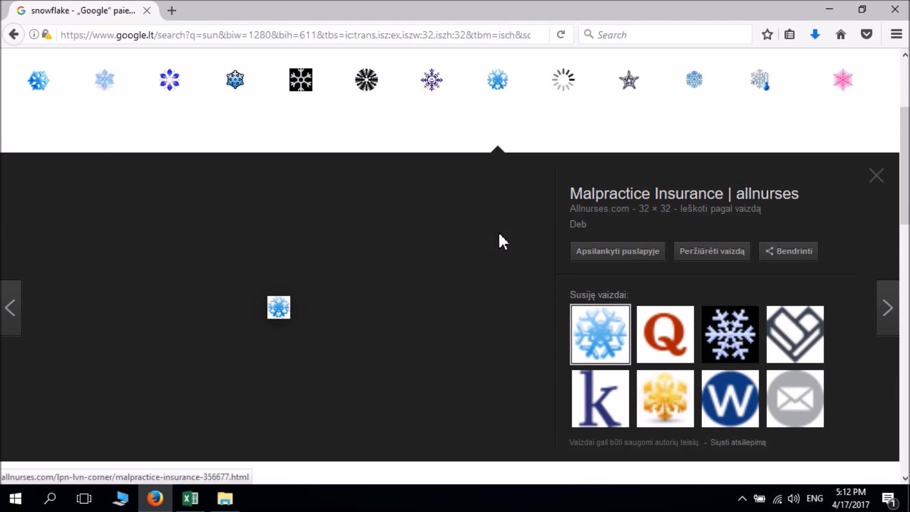
right_click(287, 308)
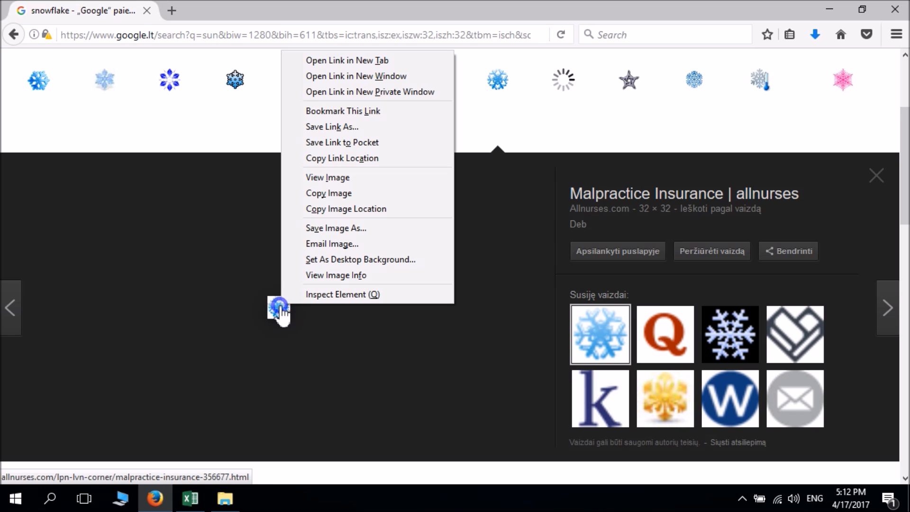
left_click(319, 232)
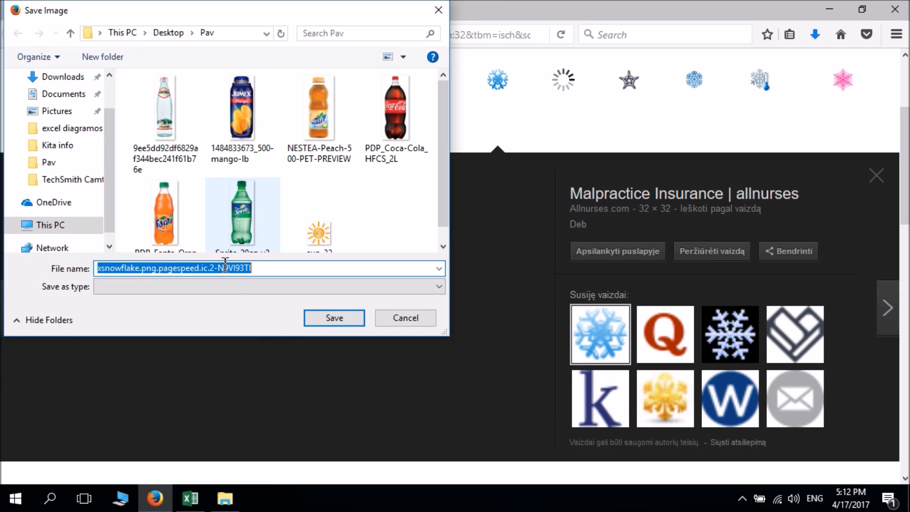
left_click(325, 319)
Switch back to Excel and set the Vidutinė vėsiausia series to a built-in picture marker using the snowflake image from the Pav folder
left_click(190, 498)
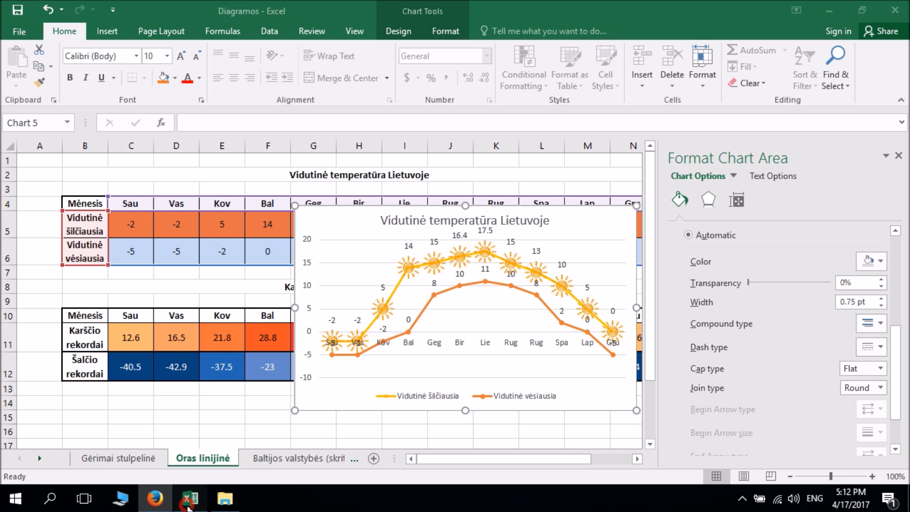
left_click(409, 331)
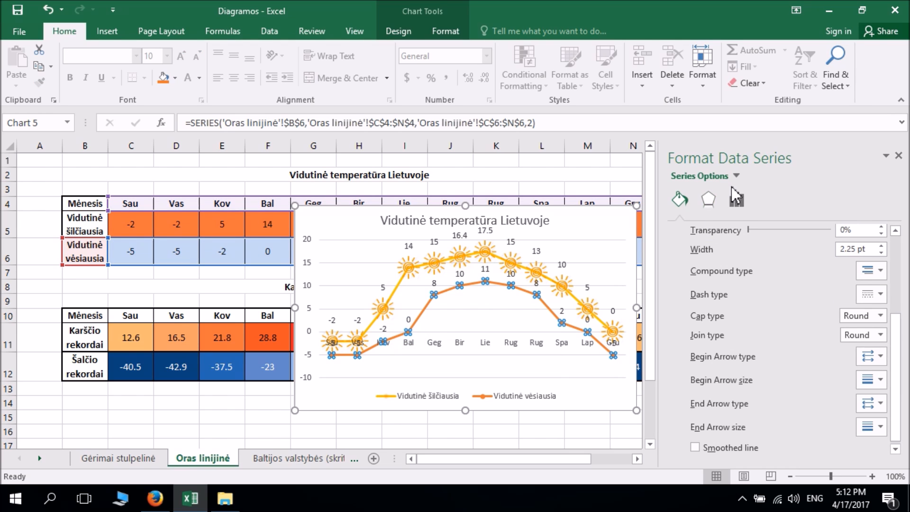
left_click(739, 202)
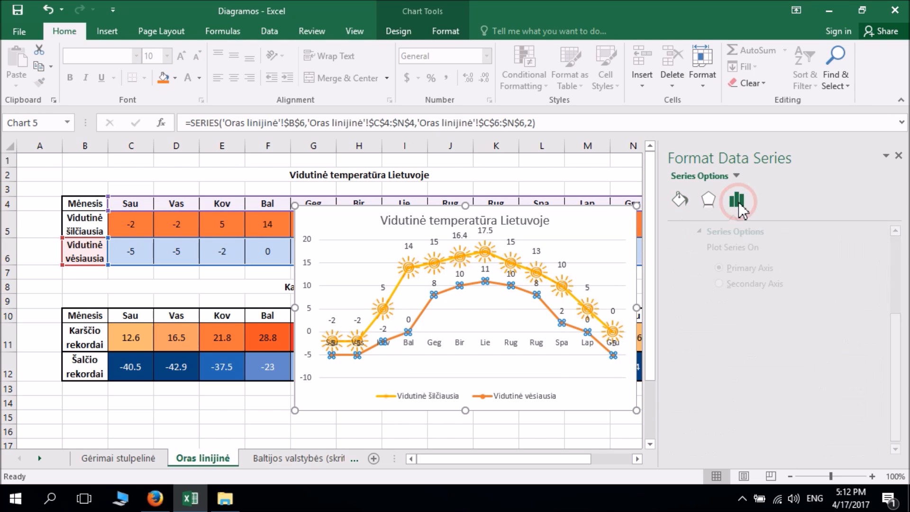
left_click(680, 201)
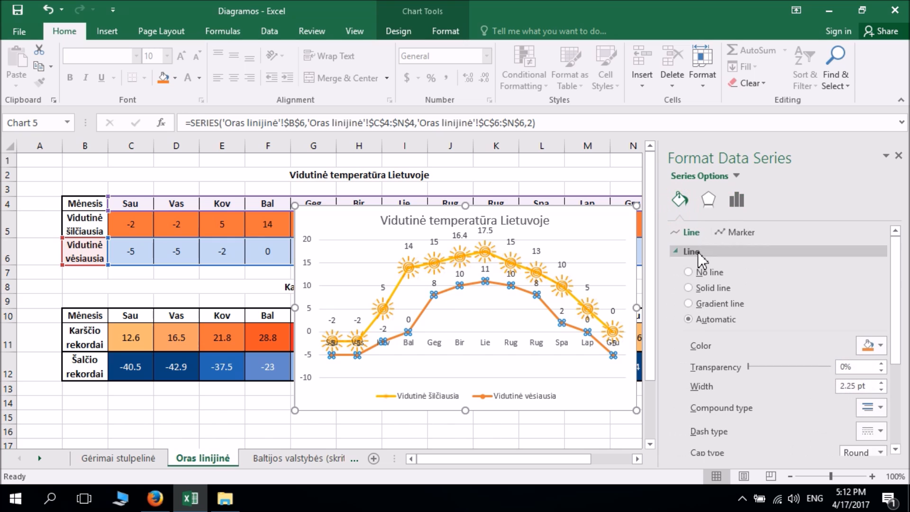
left_click(741, 232)
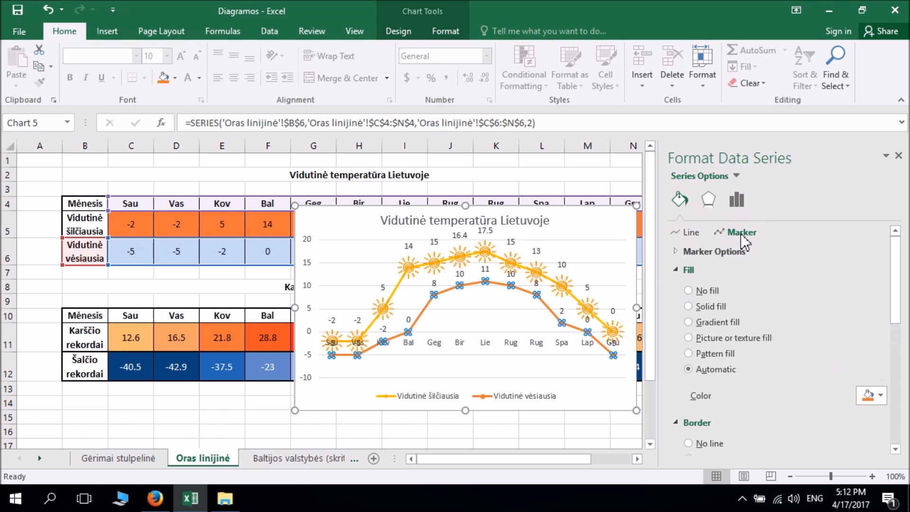
left_click(719, 255)
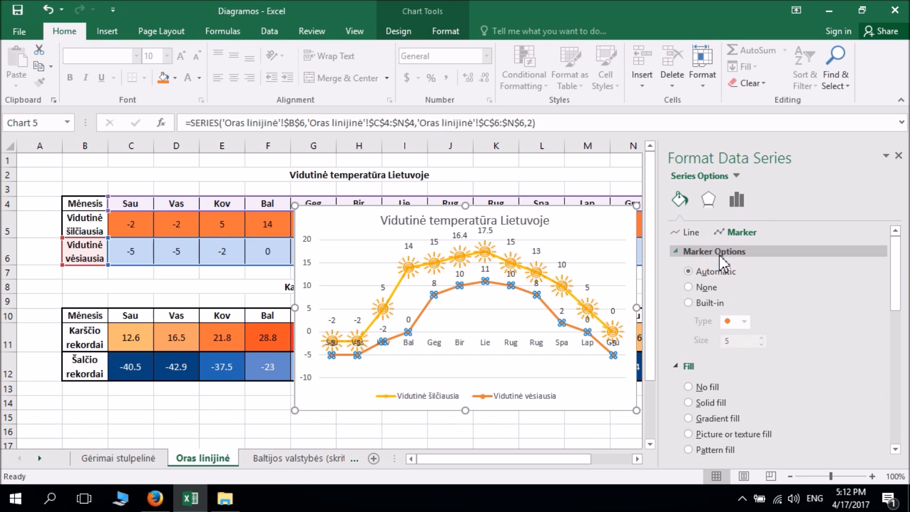
left_click(703, 304)
left_click(733, 321)
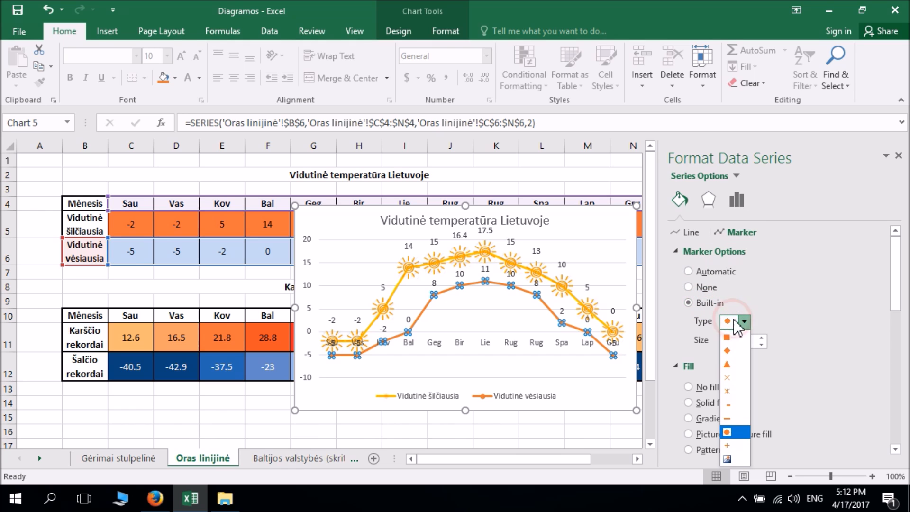
left_click(732, 457)
left_click(409, 235)
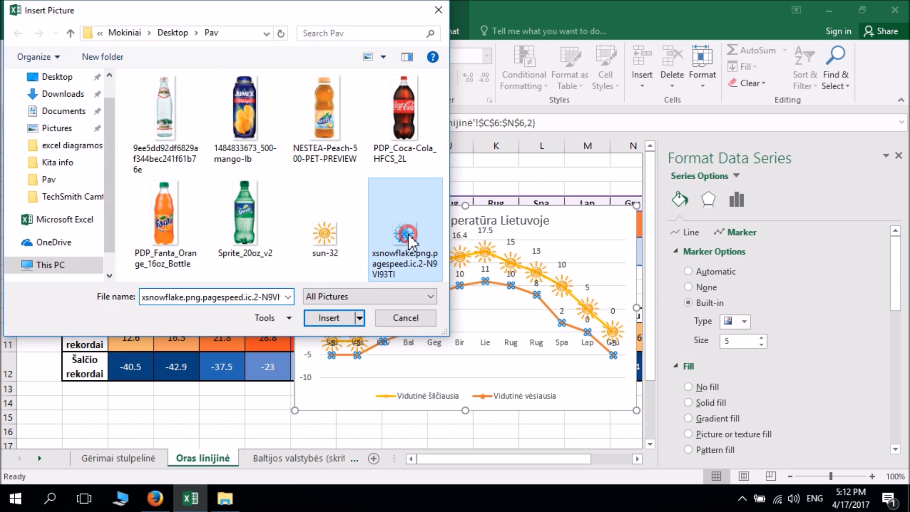
left_click(323, 317)
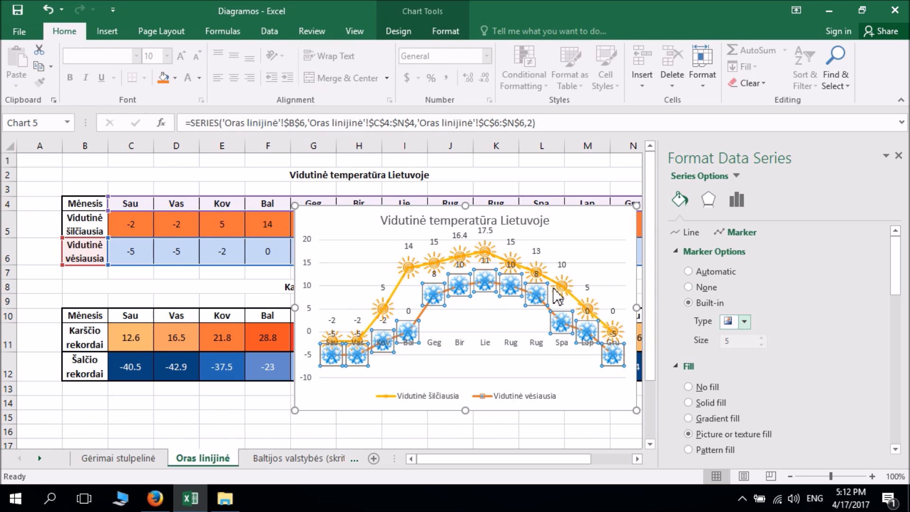
Remove the border line from the snowflake picture markers of the Vidutinė vėsiausia series
left_click(610, 230)
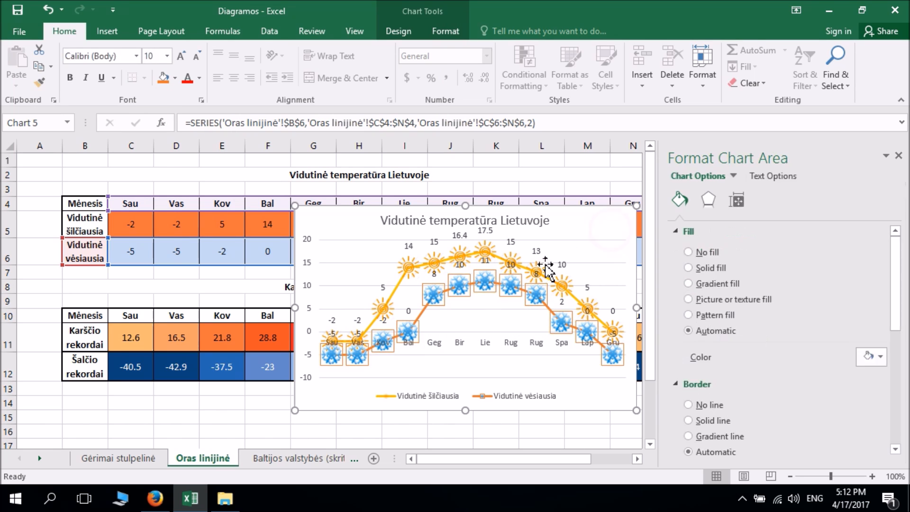
left_click(543, 297)
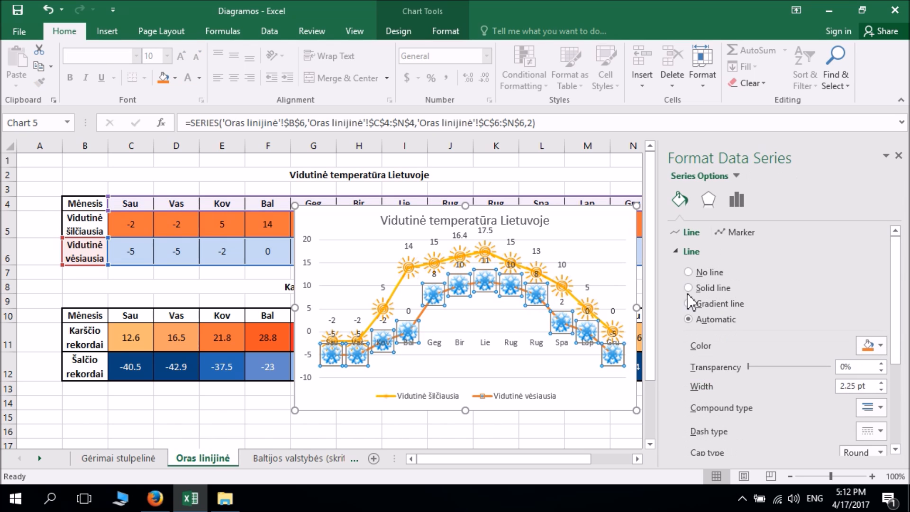
scroll(719, 309, "down", 4)
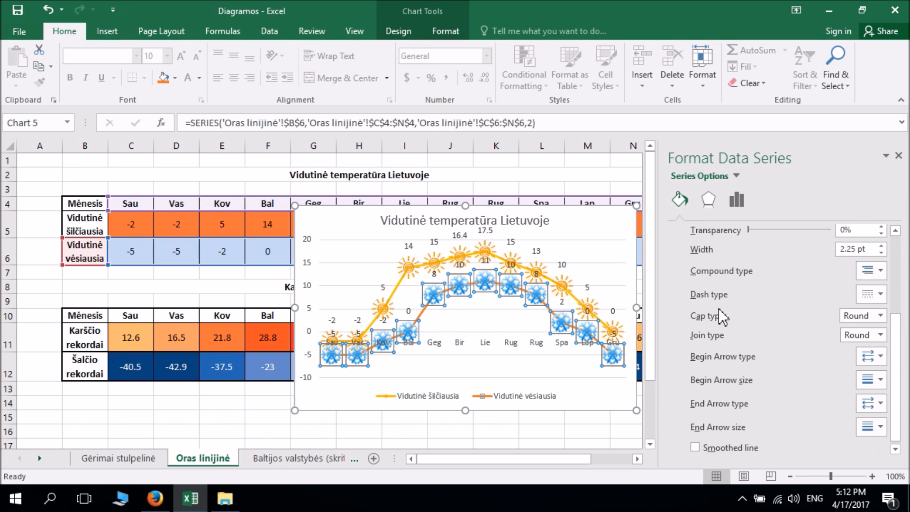
scroll(719, 311, "up", 4)
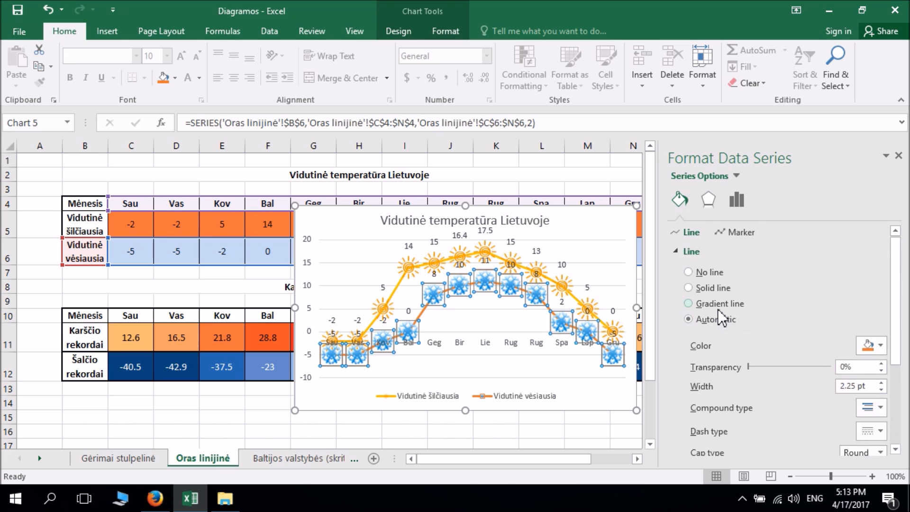
scroll(719, 312, "down", 4)
scroll(719, 311, "up", 5)
left_click(738, 234)
scroll(719, 343, "down", 5)
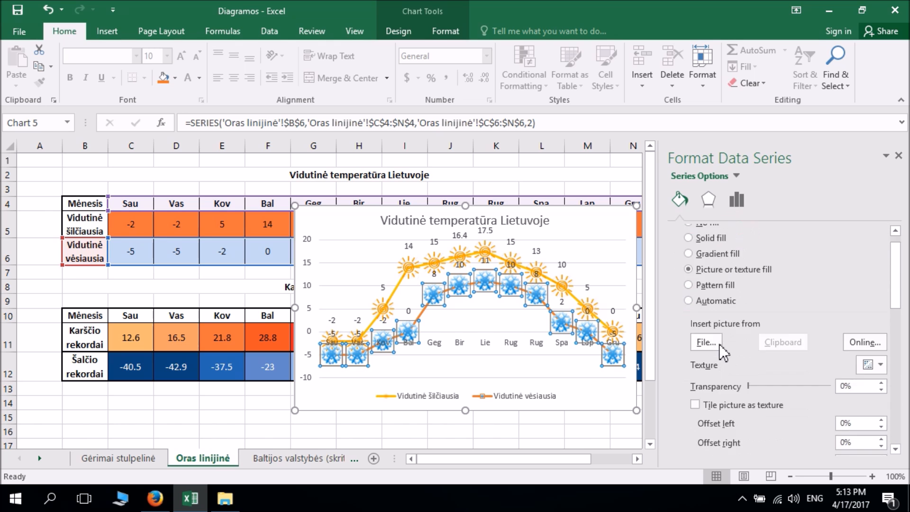
scroll(719, 345, "down", 5)
scroll(719, 345, "up", 4)
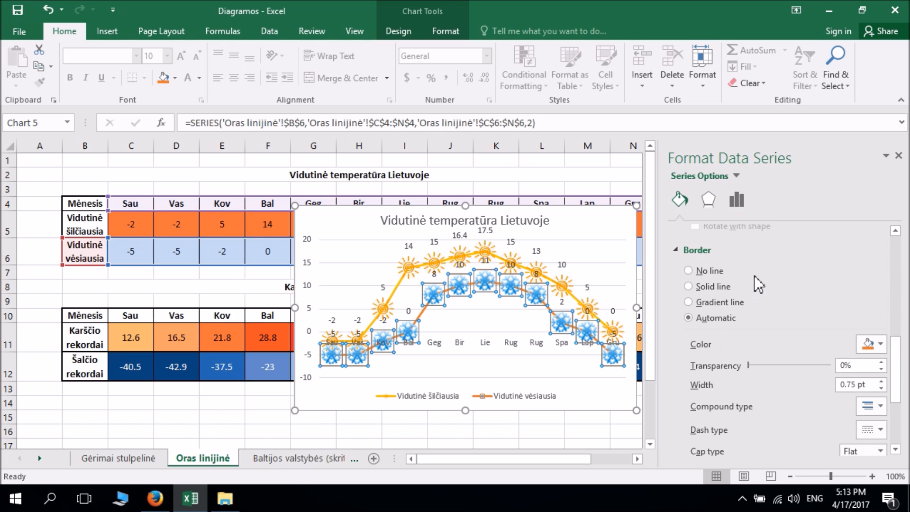
left_click(689, 270)
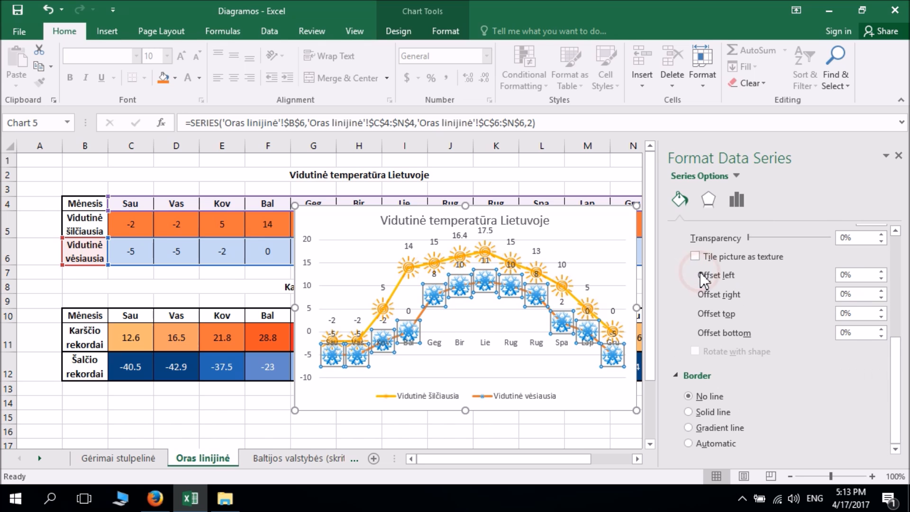
left_click(424, 314)
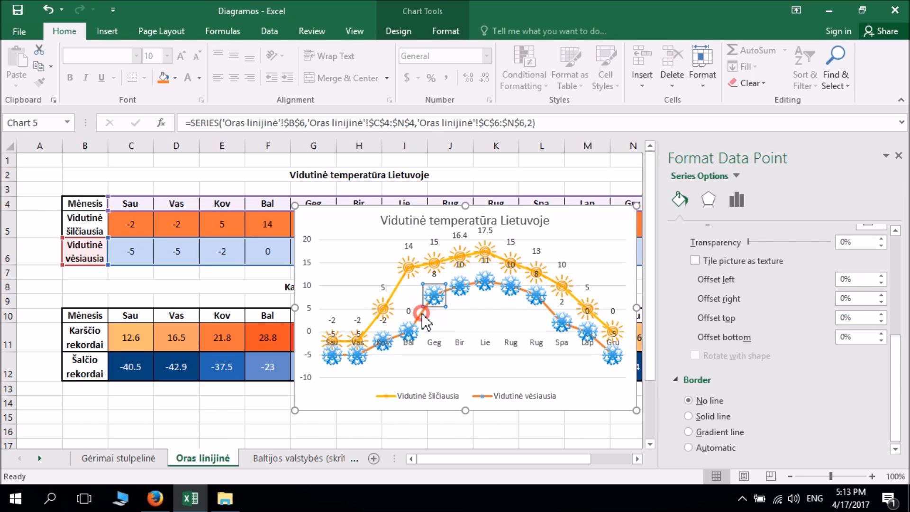
left_click(349, 228)
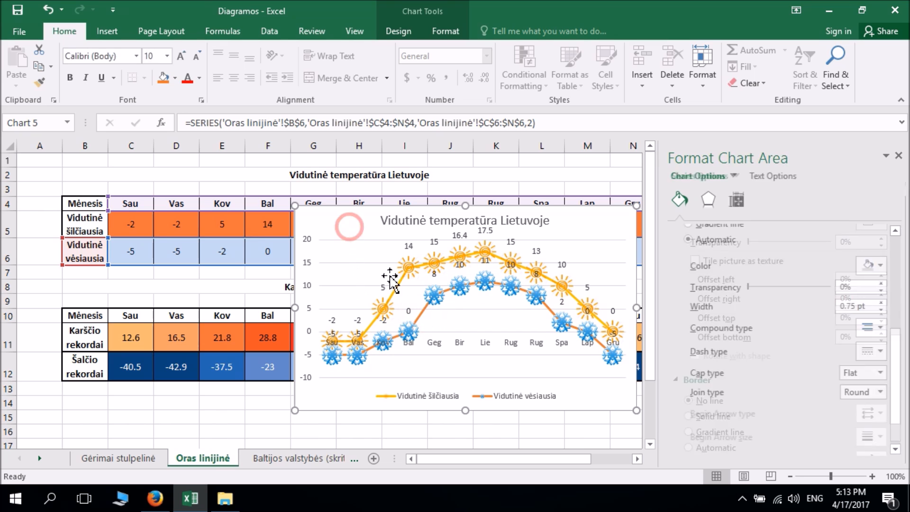
Change the Vidutinė vėsiausia series line to the standard blue colour
left_click(407, 341)
left_click(432, 295)
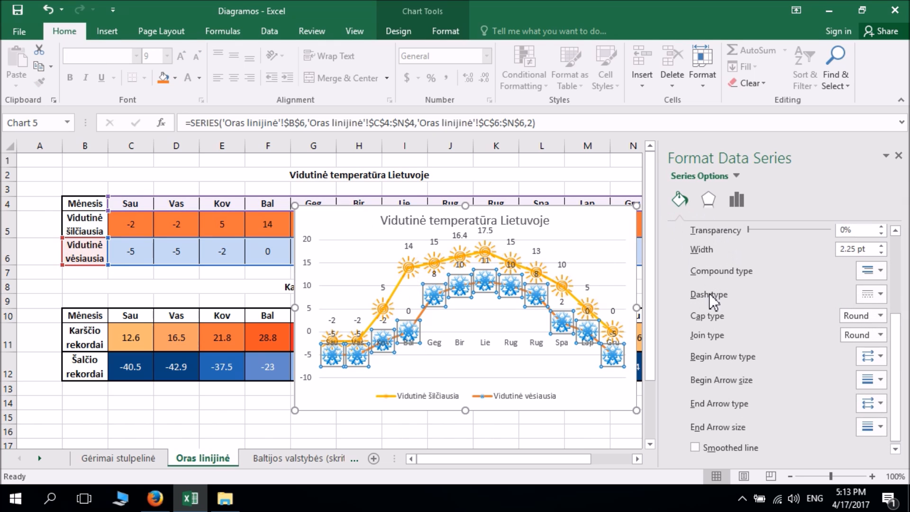
scroll(716, 299, "up", 5)
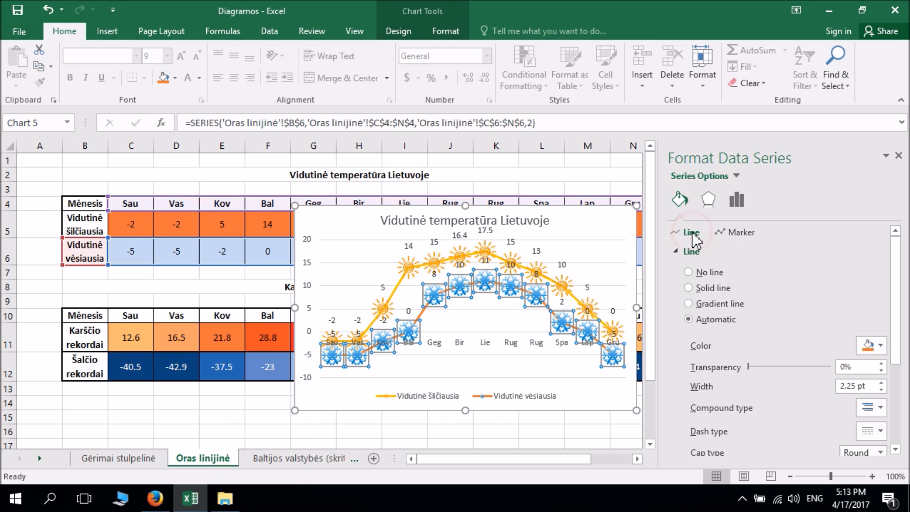
left_click(861, 344)
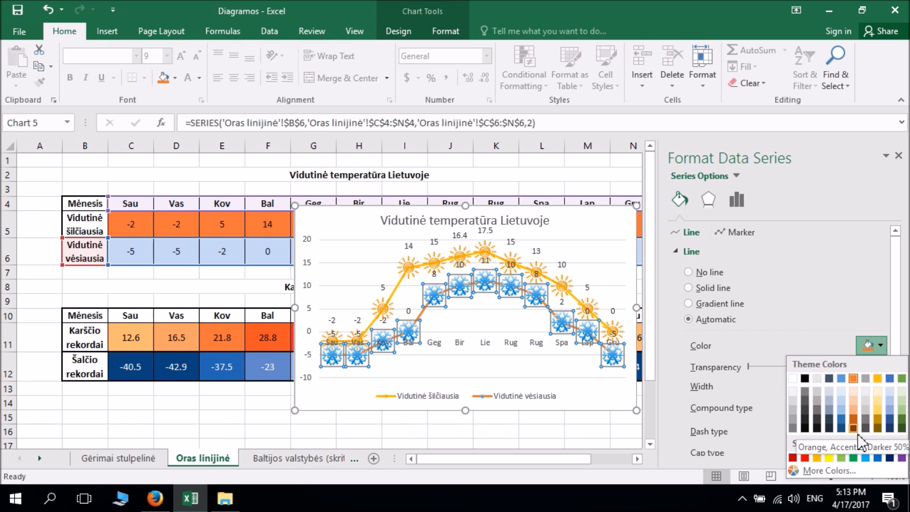
left_click(876, 458)
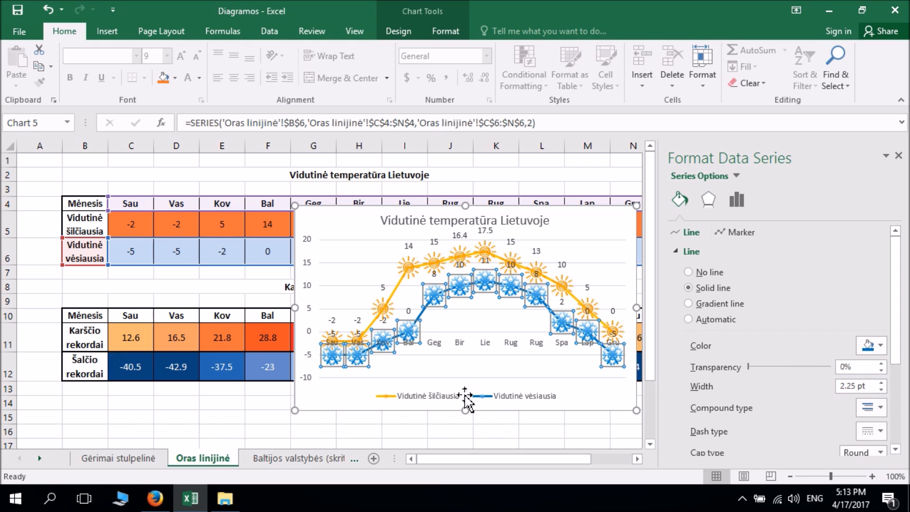
Enlarge the temperature chart by extending its upper-left corner to the start of column F in row 2
left_click(595, 401)
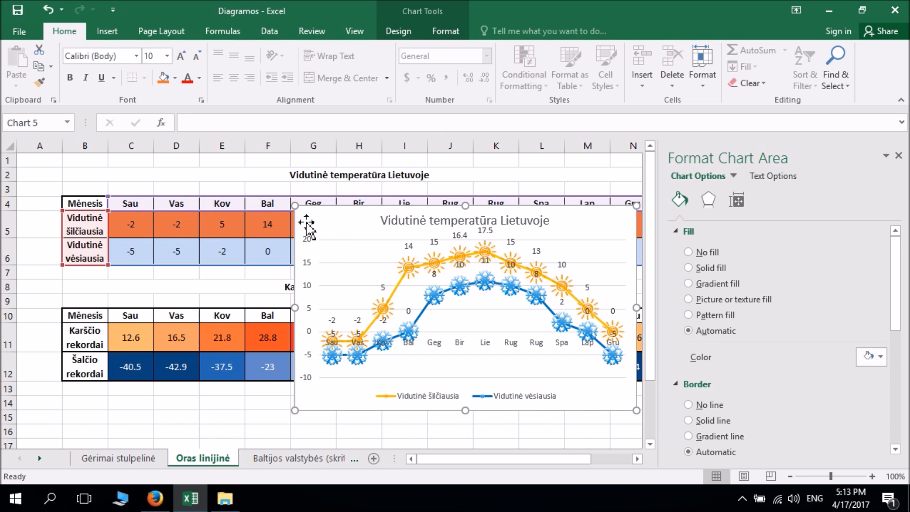
left_click_drag(291, 203, 246, 178)
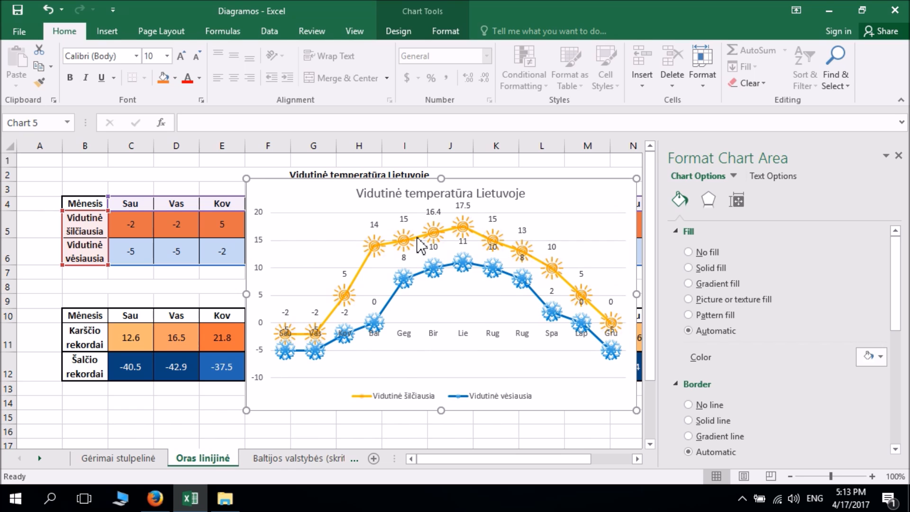
Switch to Firefox, reset the image size filter to any size, and search Google Images for "sun snow"
left_click(155, 498)
scroll(238, 305, "up", 3)
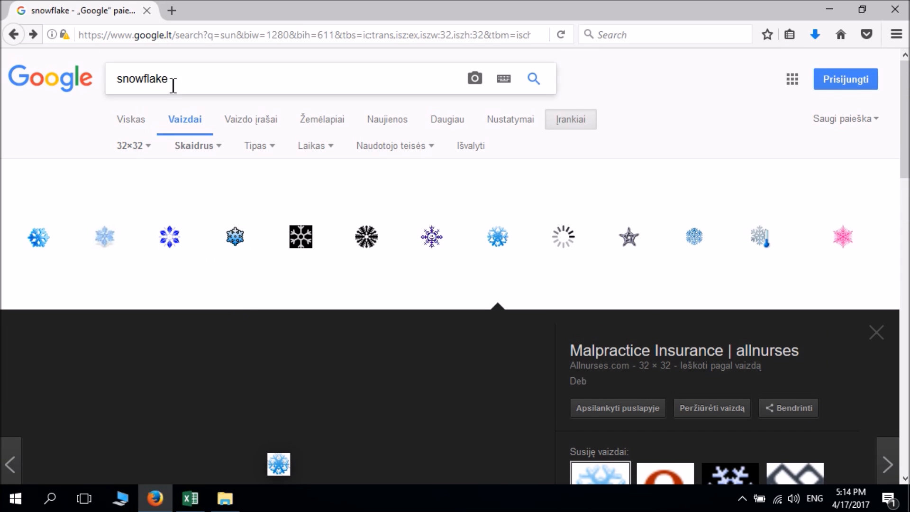
double_click(176, 80)
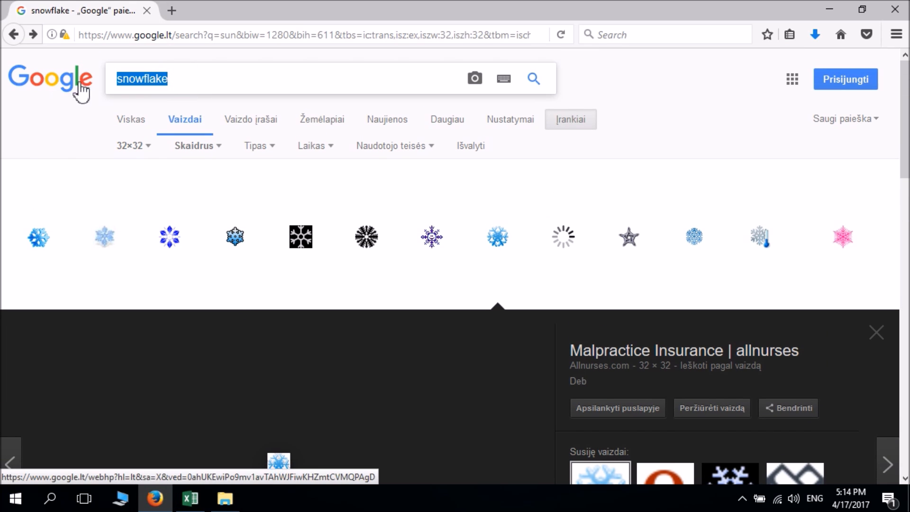
left_click(144, 146)
left_click(139, 170)
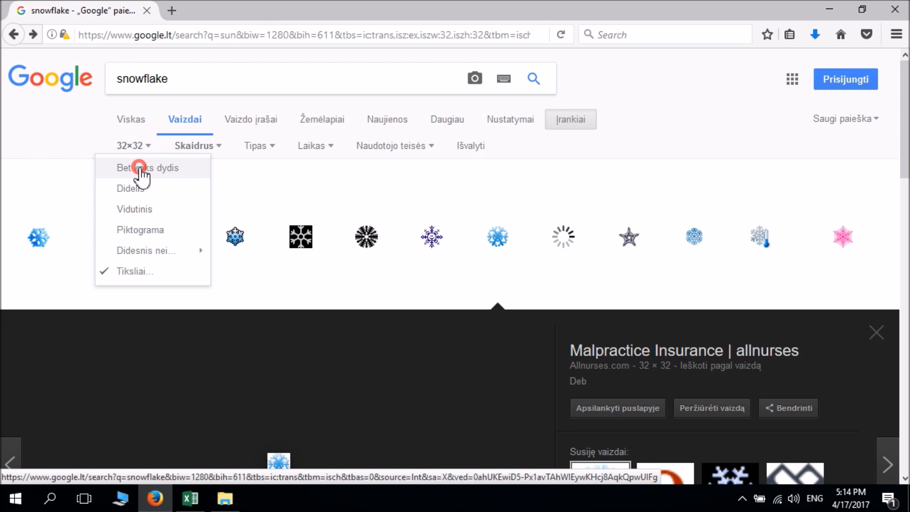
double_click(179, 81)
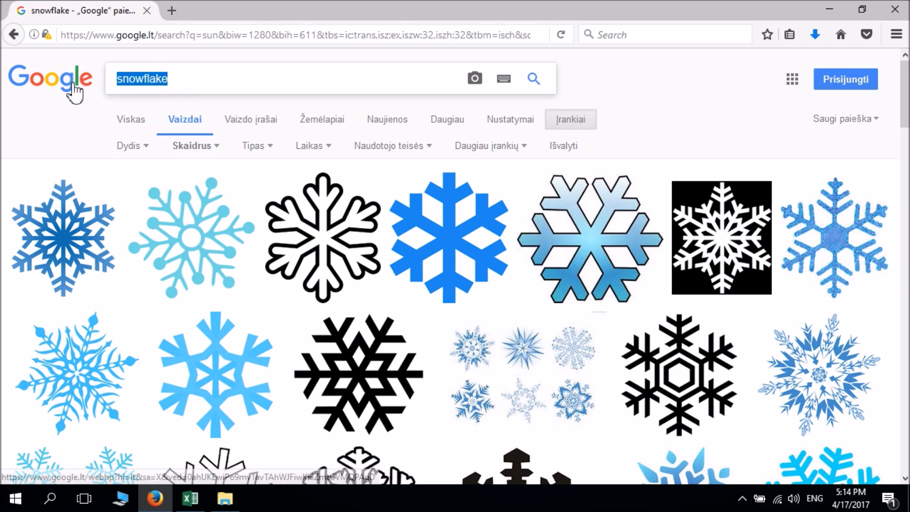
type("s")
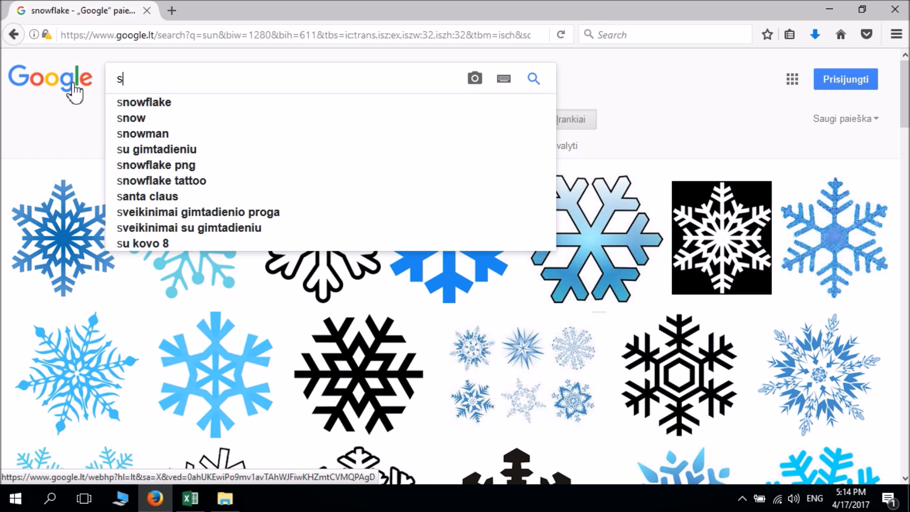
type("un snow")
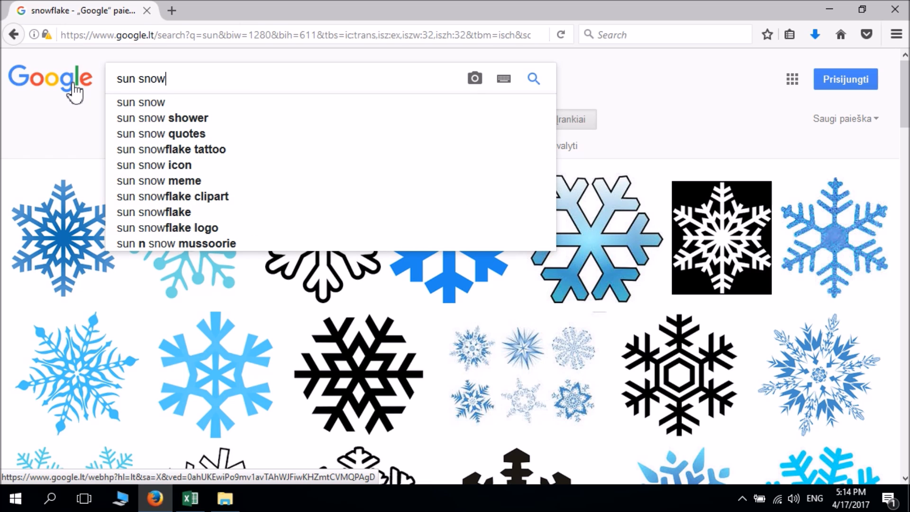
key("Return")
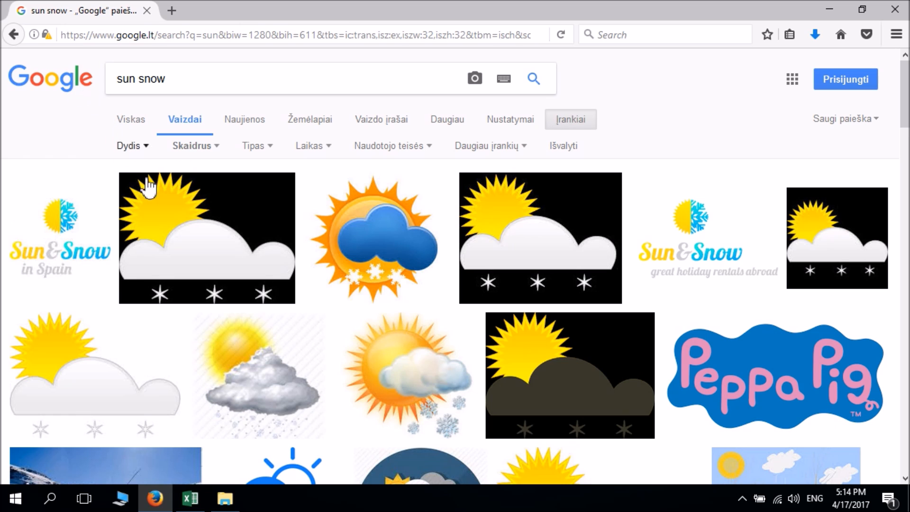
Save the 4vector Sun Snow clip art image to the Pav folder under its suggested file name
left_click(207, 246)
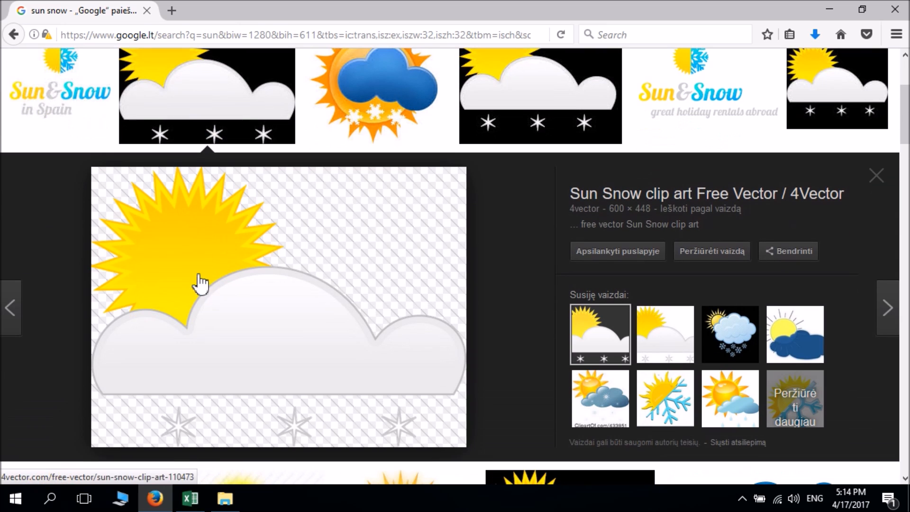
right_click(293, 330)
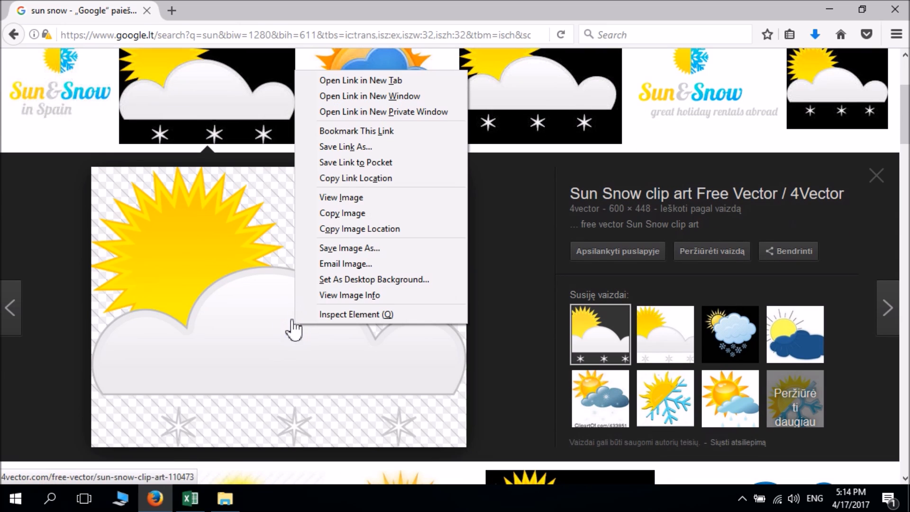
left_click(348, 247)
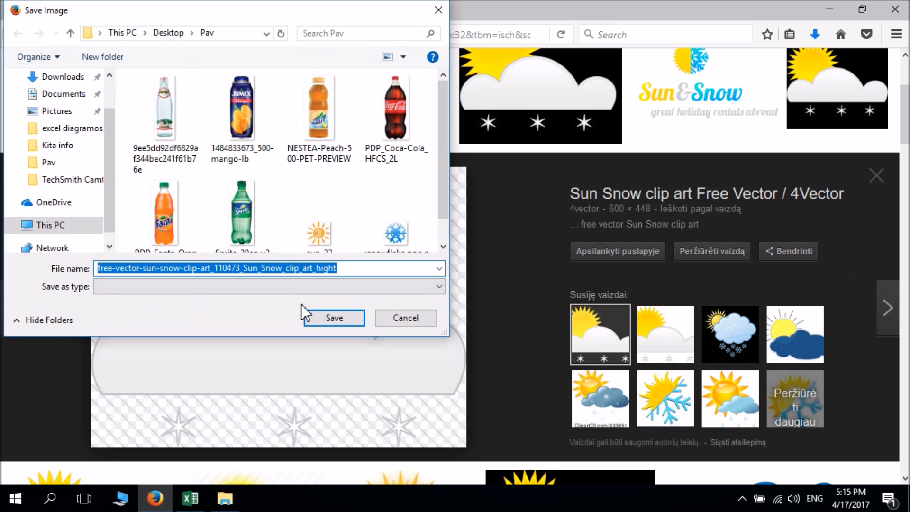
left_click(325, 318)
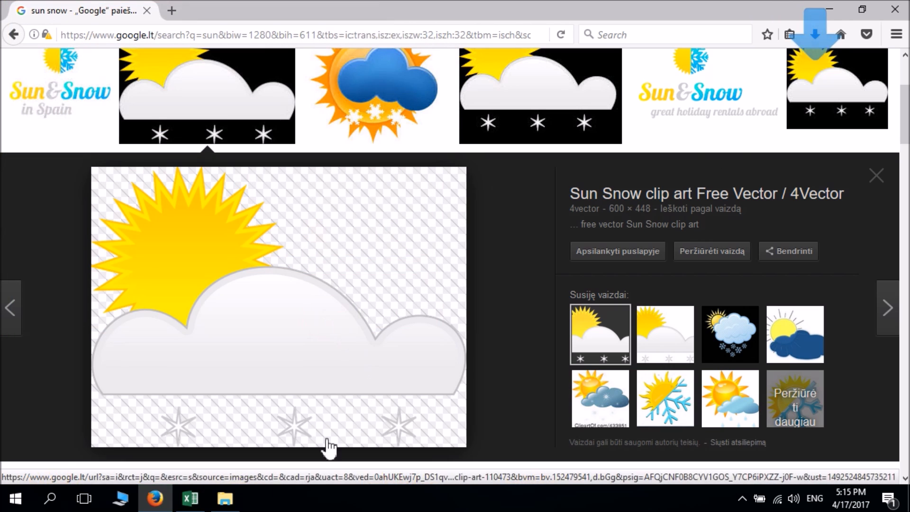
Switch back to Excel and fill the temperature chart's plot area with the Sun Snow clip art picture, keeping transparency at 0%
left_click(190, 498)
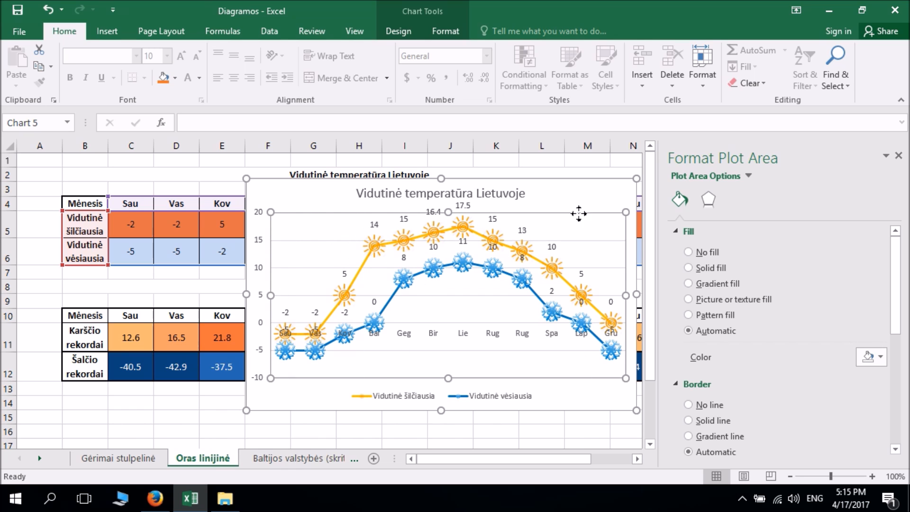
left_click(710, 300)
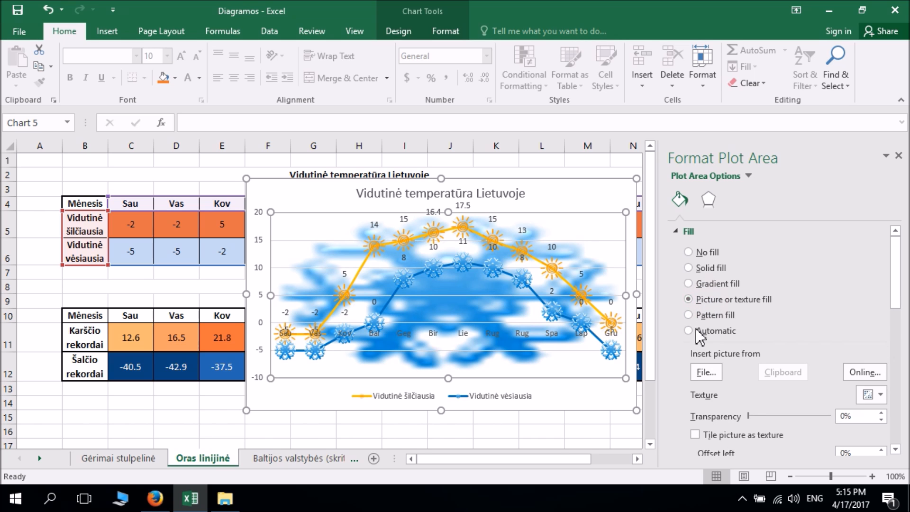
left_click(702, 374)
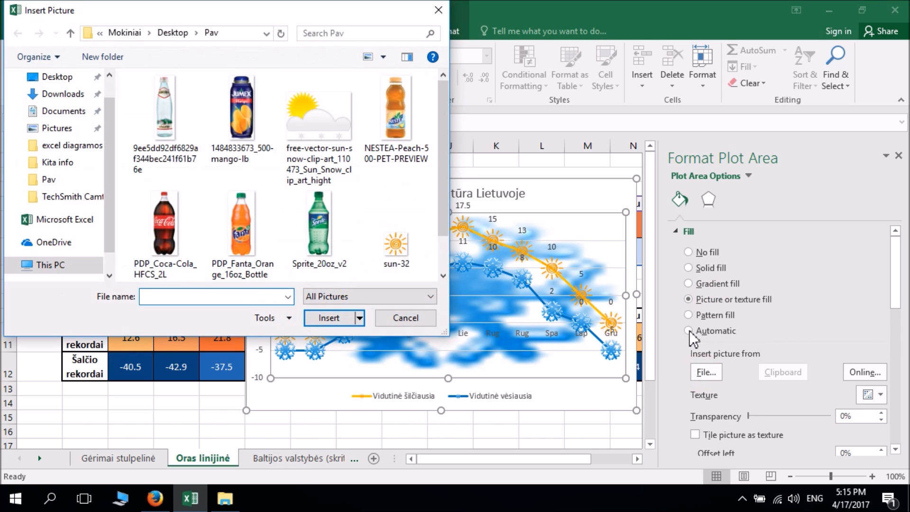
left_click(344, 111)
left_click(332, 317)
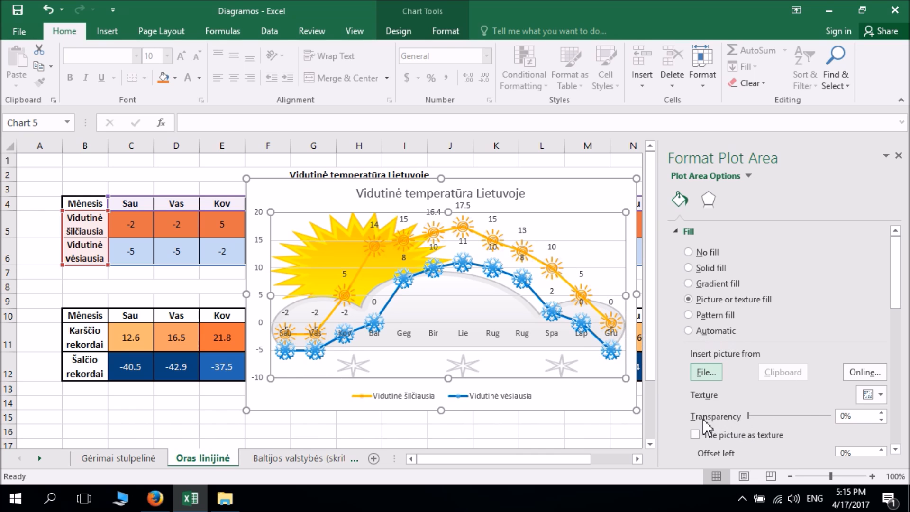
mouse_move(750, 416)
left_mouse_down()
mouse_move(791, 416)
mouse_move(739, 410)
left_mouse_up()
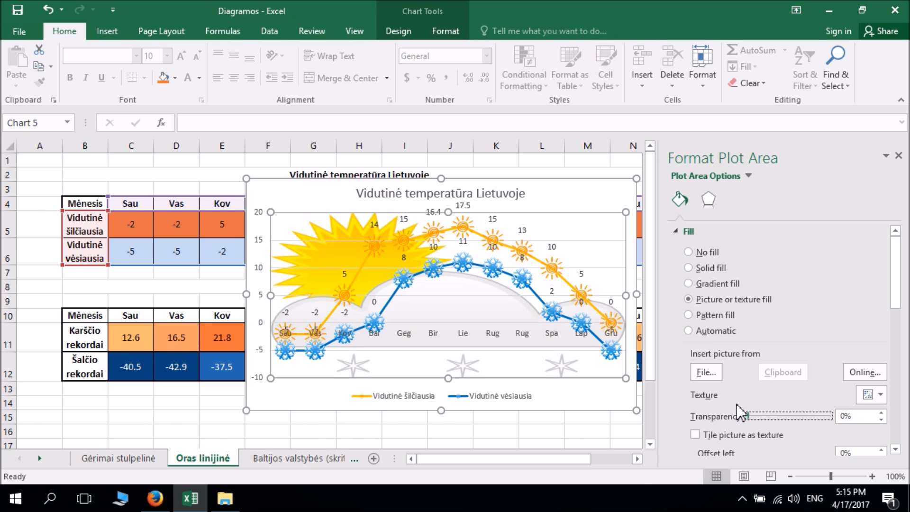
Move the Vidutinė temperatūra Lietuvoje chart below the Karščio ir šalčio rekordai table
left_click_drag(562, 193, 431, 398)
key("ctrl+z")
left_click(579, 189)
left_click_drag(604, 187, 531, 386)
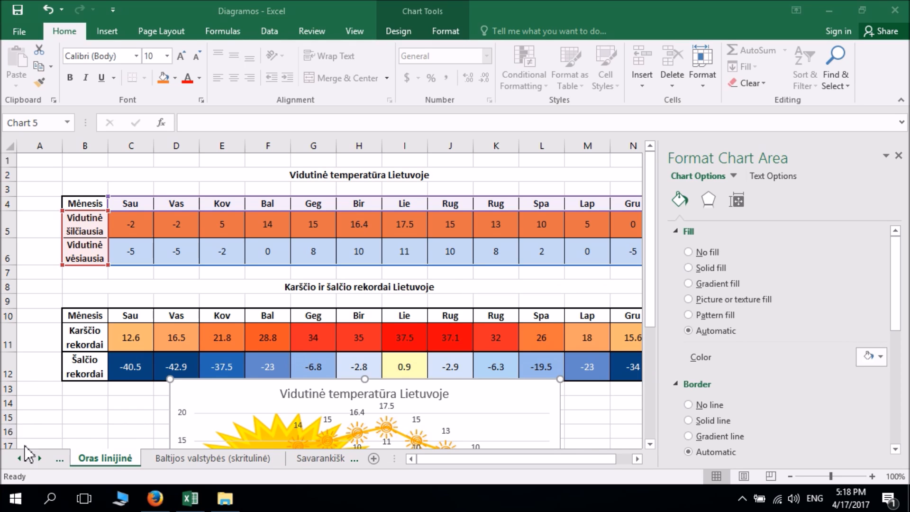
Open the Baltijos valstybės (skritulinė) sheet and close the formatting pane
left_click(182, 462)
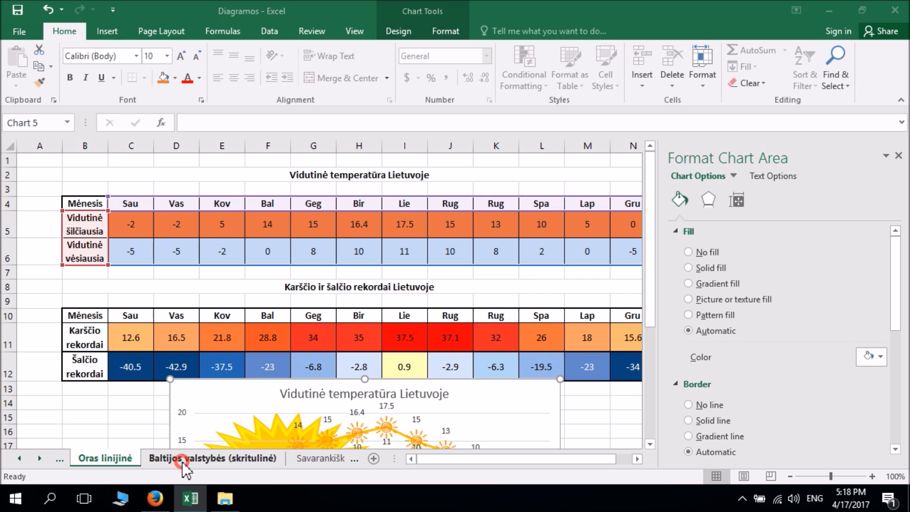
left_click(209, 460)
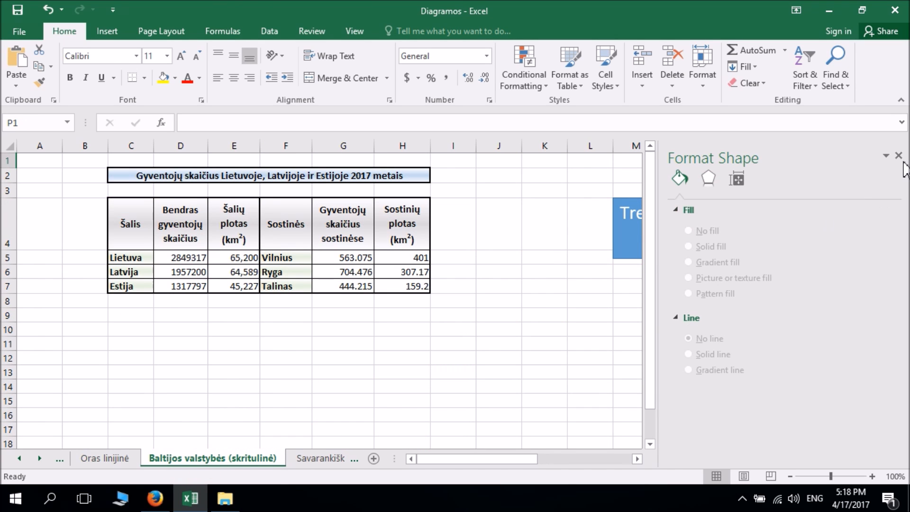
left_click(899, 156)
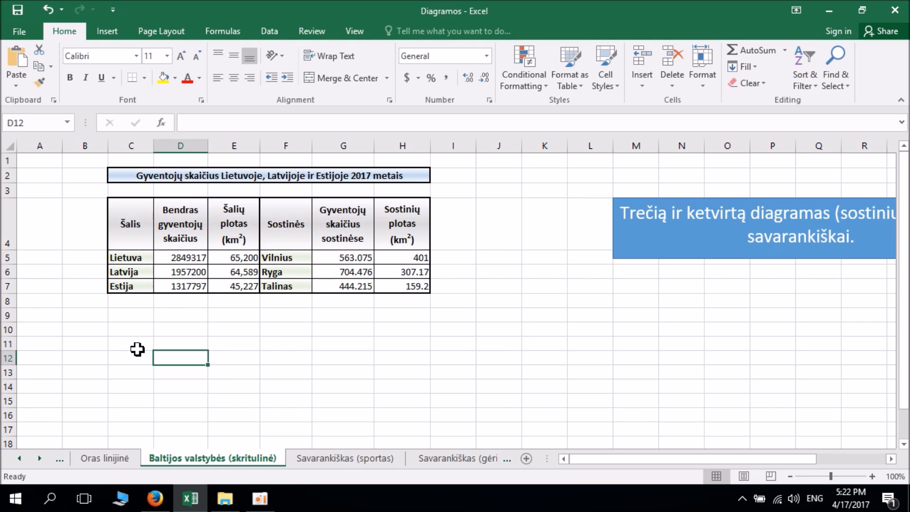
Insert a 3-D pie chart of the total population by country from C4:D7 and shift it toward the table
left_click_drag(134, 224, 177, 282)
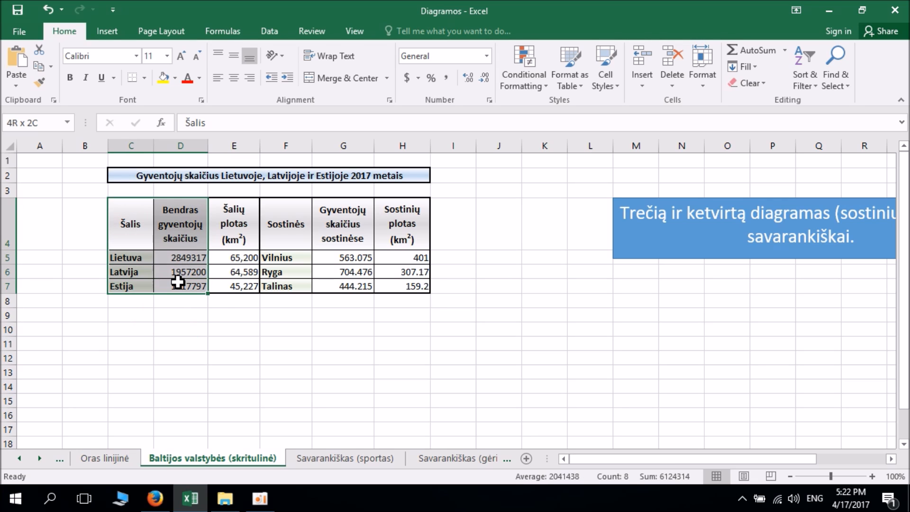
left_click(106, 37)
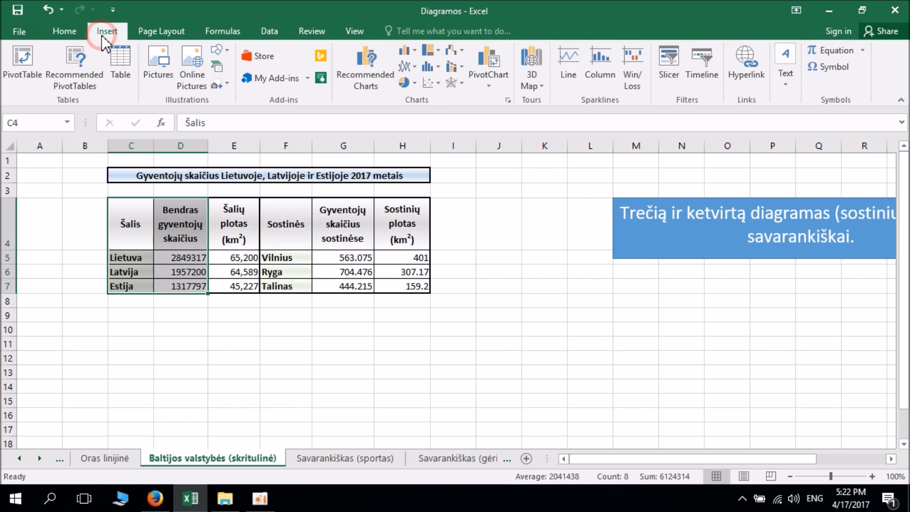
left_click(416, 84)
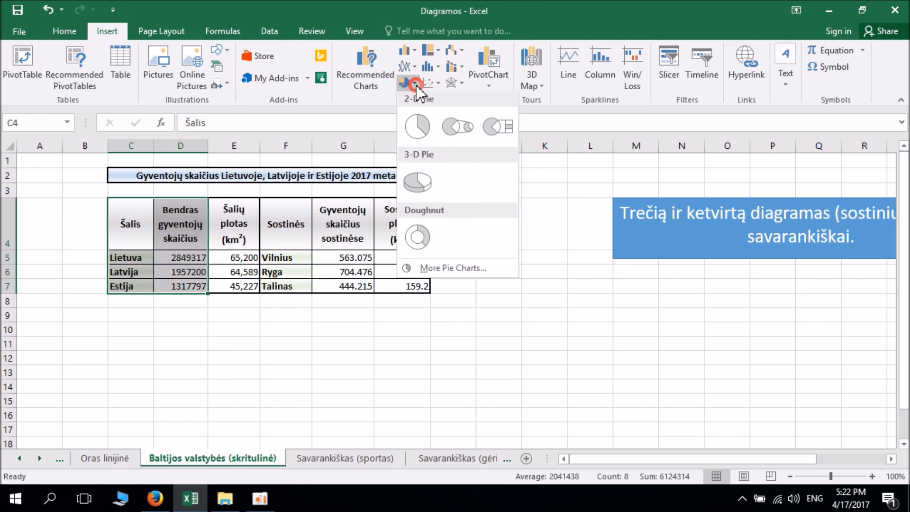
left_click(417, 180)
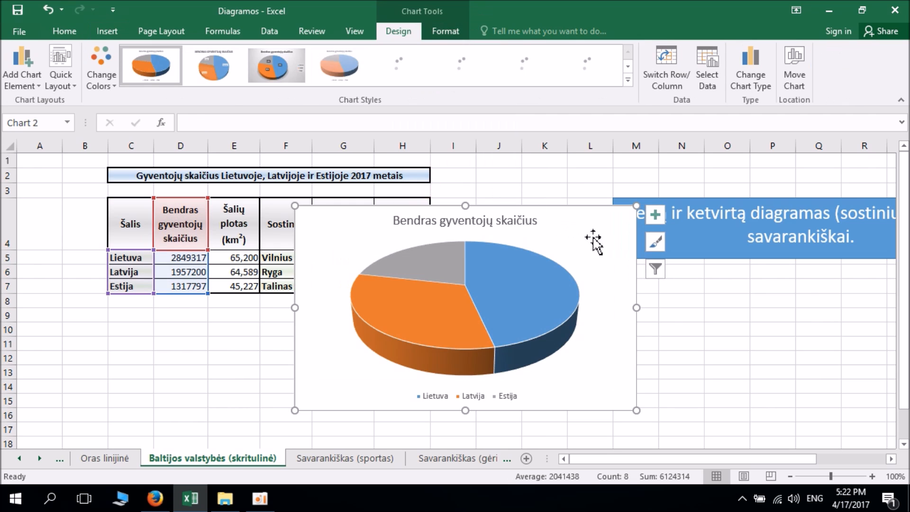
left_click_drag(577, 232, 515, 229)
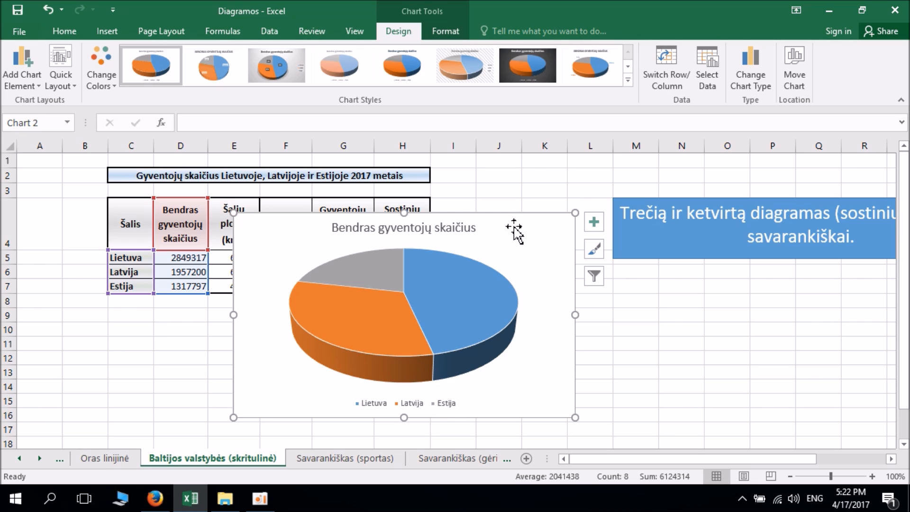
Add data labels to the population pie chart and position them at the outside end
left_click(598, 222)
left_click(629, 248)
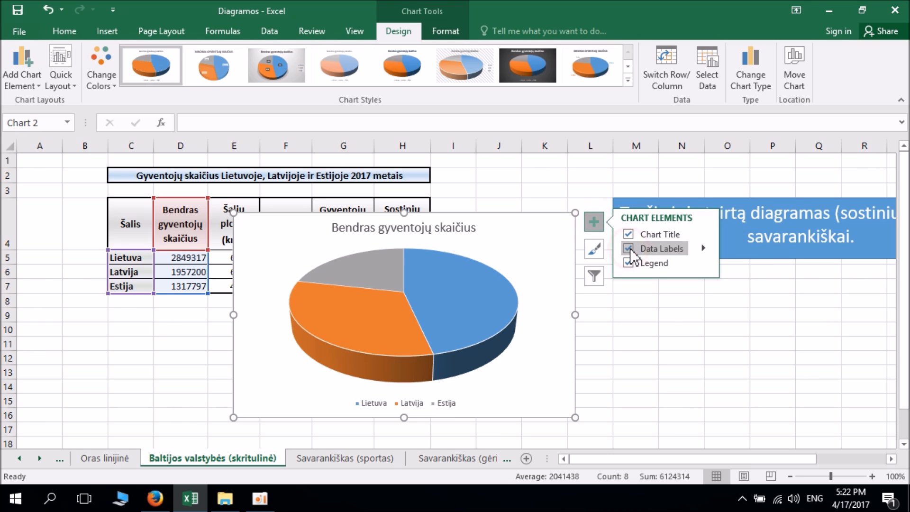
left_click(704, 248)
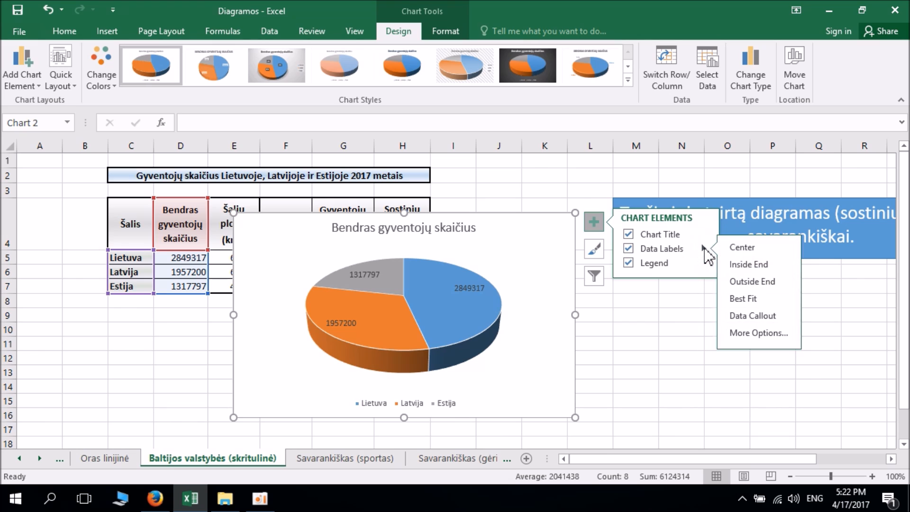
left_click(736, 284)
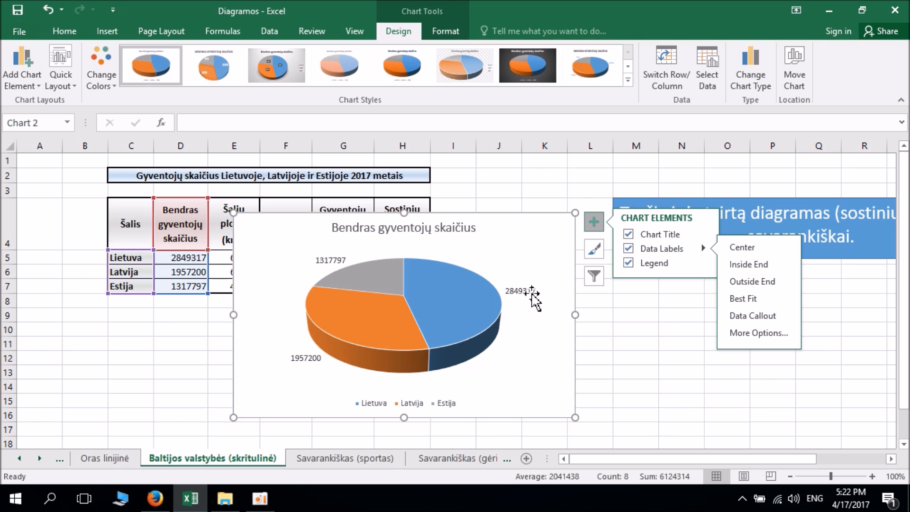
Set the pie chart's data labels to show the percentage instead of the value
right_click(516, 297)
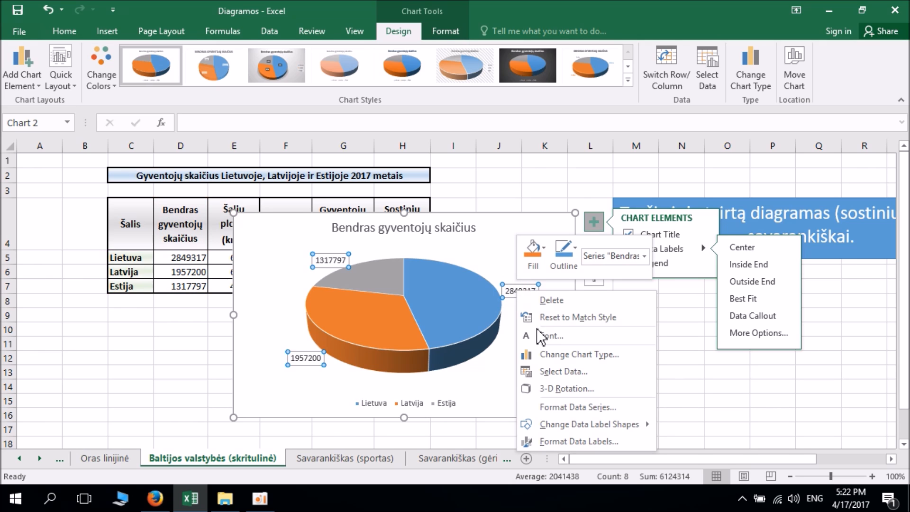
left_click(553, 437)
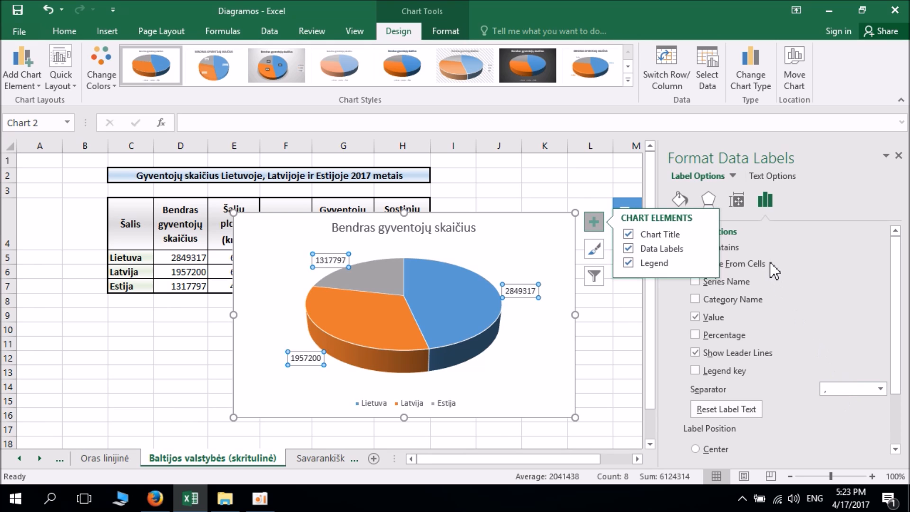
left_click(696, 335)
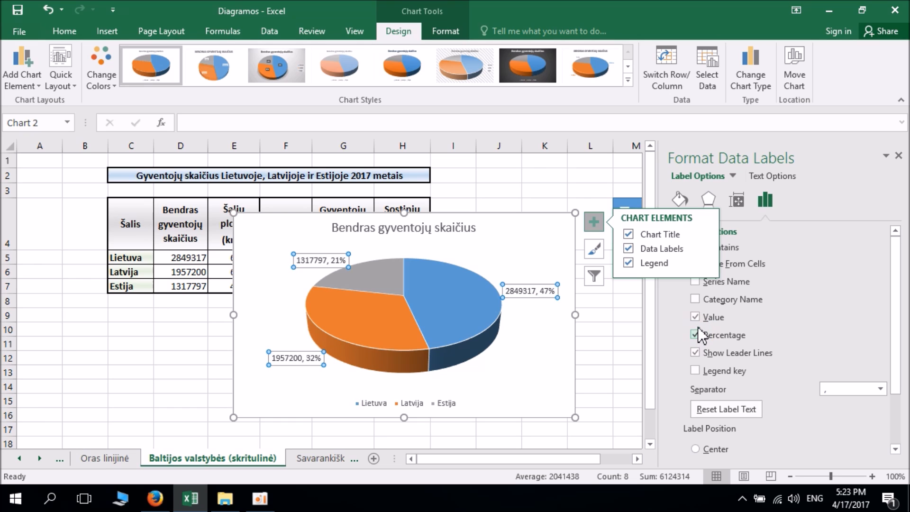
left_click(699, 318)
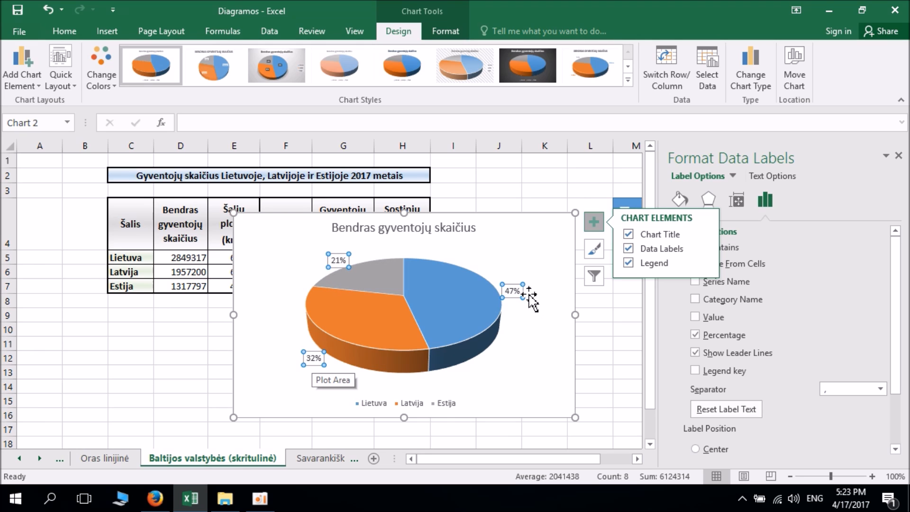
Move the population pie chart below the table so it starts around row 9 in column B
left_click(539, 226)
left_click_drag(539, 227, 398, 323)
left_click_drag(652, 277, 655, 336)
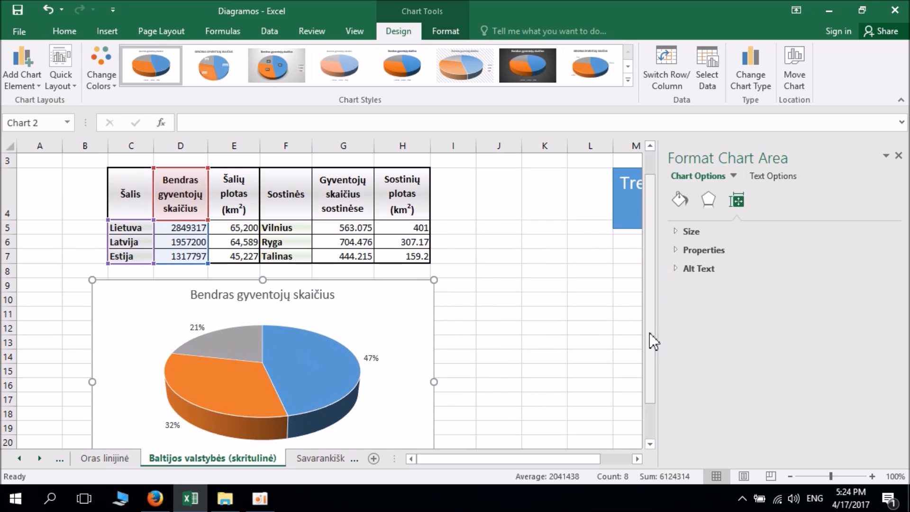
Switch to Firefox and search Google Images for "lithuanian people", refining the query to "lithuania people"
left_click(154, 498)
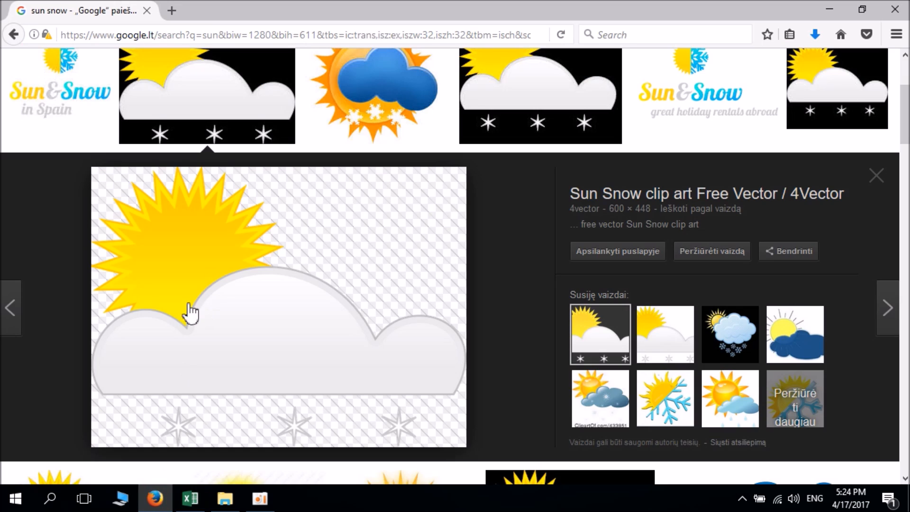
scroll(203, 294, "up", 3)
left_click_drag(185, 82, 101, 83)
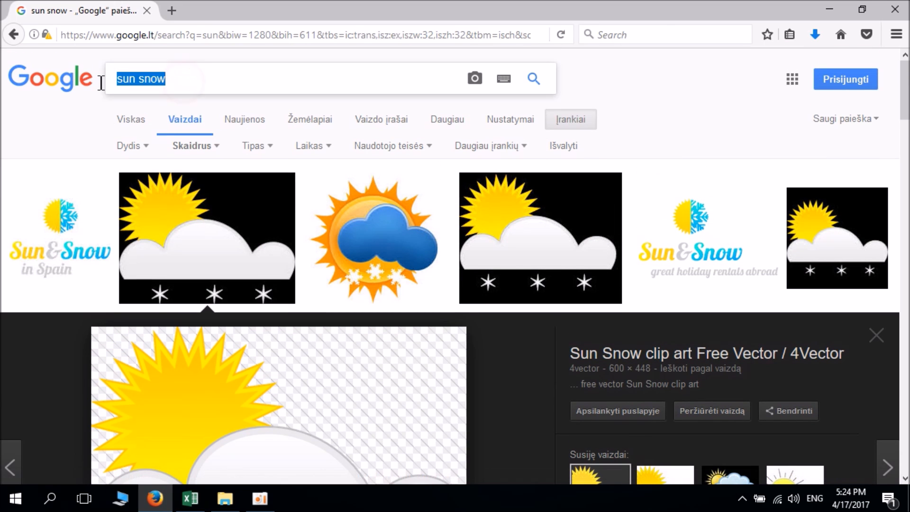
type("lit")
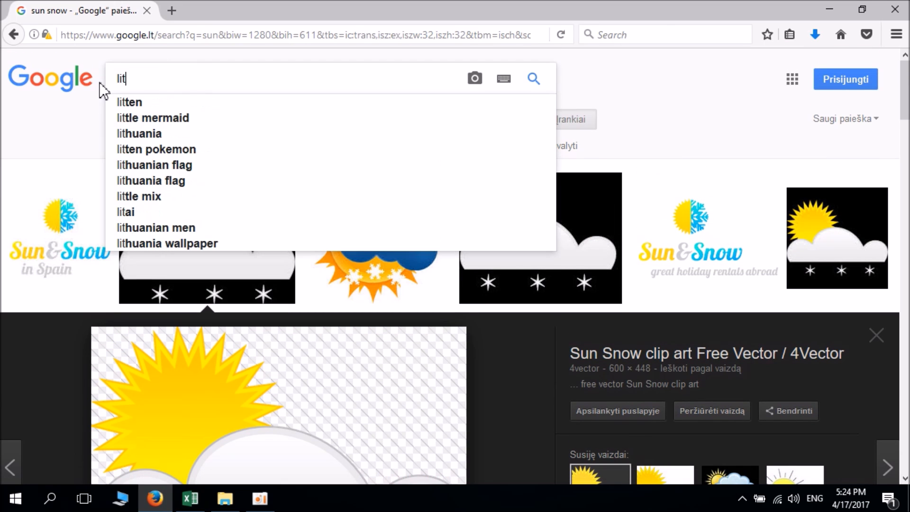
type("huanian ")
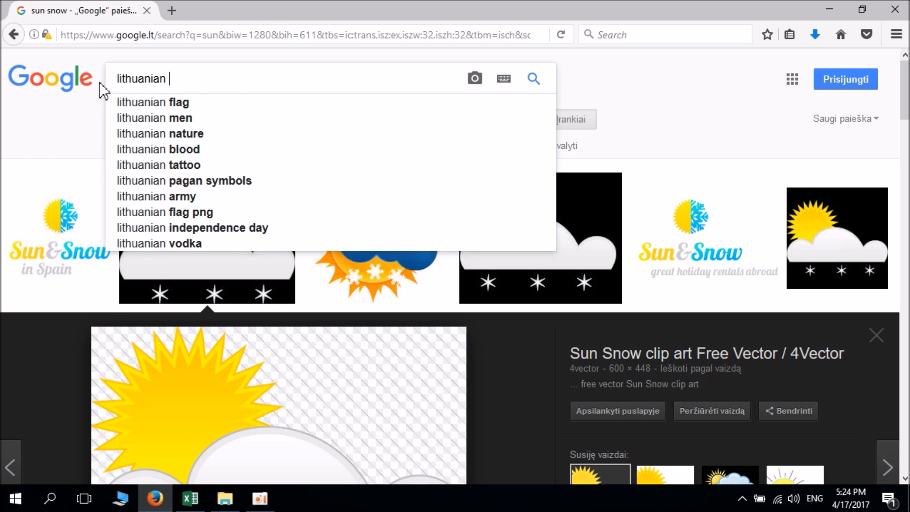
type("people")
key("Return")
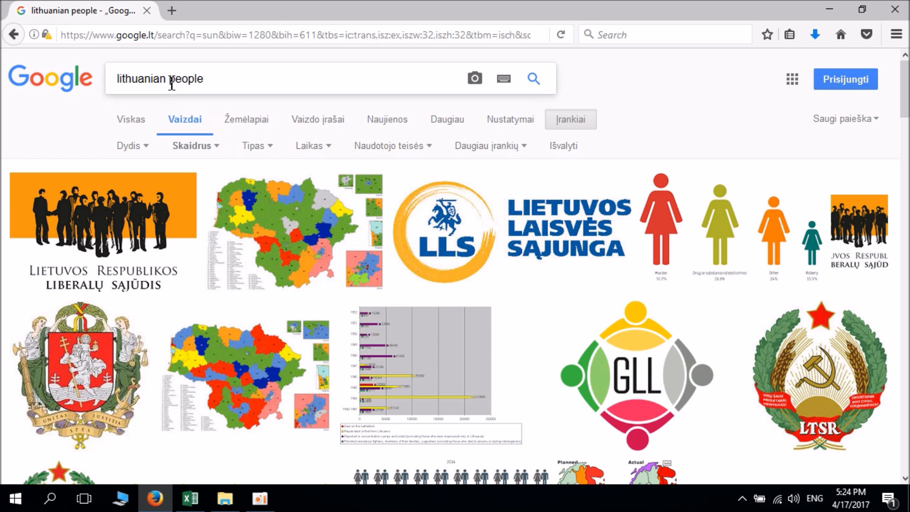
key("BackSpace")
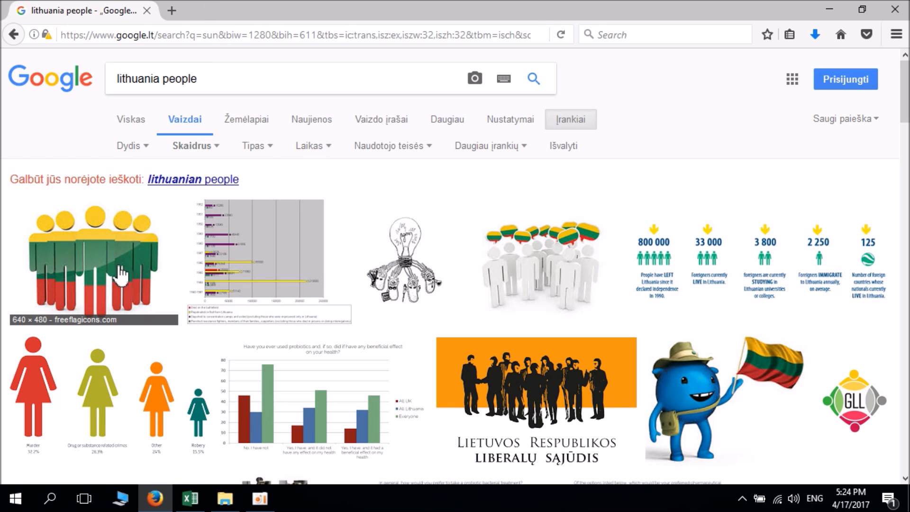
Copy the people icon in Lithuanian flag colours and paste it into the Excel sheet at cell K13
left_click(121, 259)
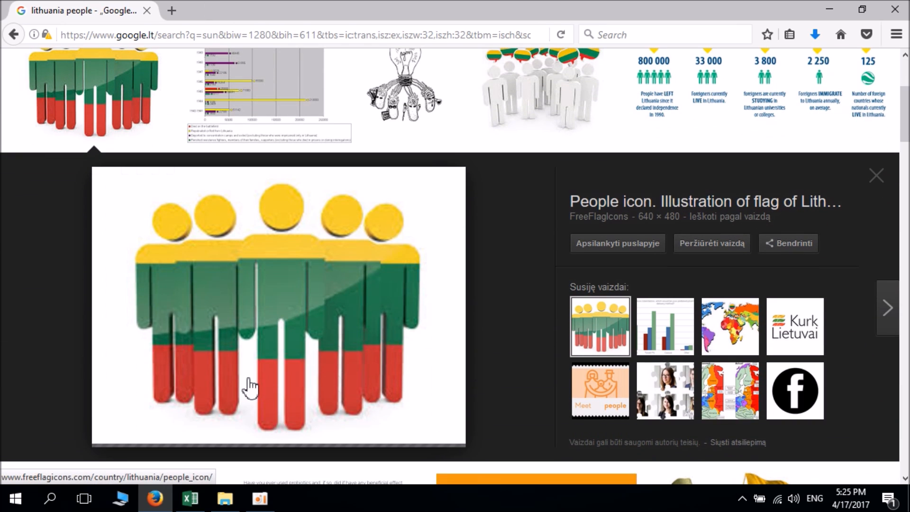
right_click(278, 287)
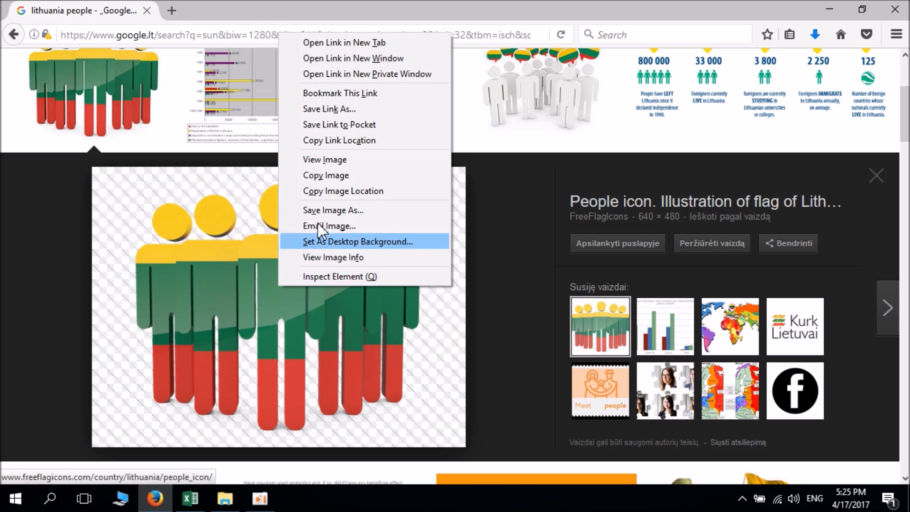
left_click(326, 177)
left_click(830, 10)
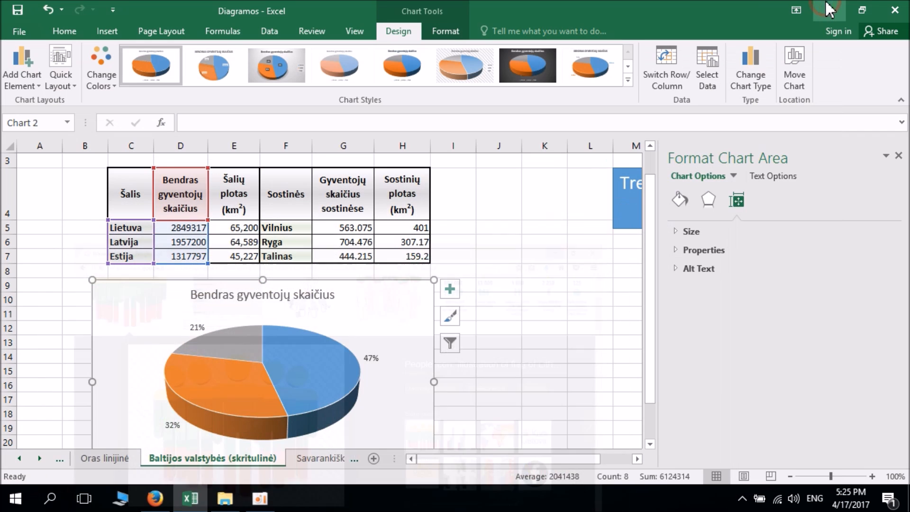
left_click(524, 343)
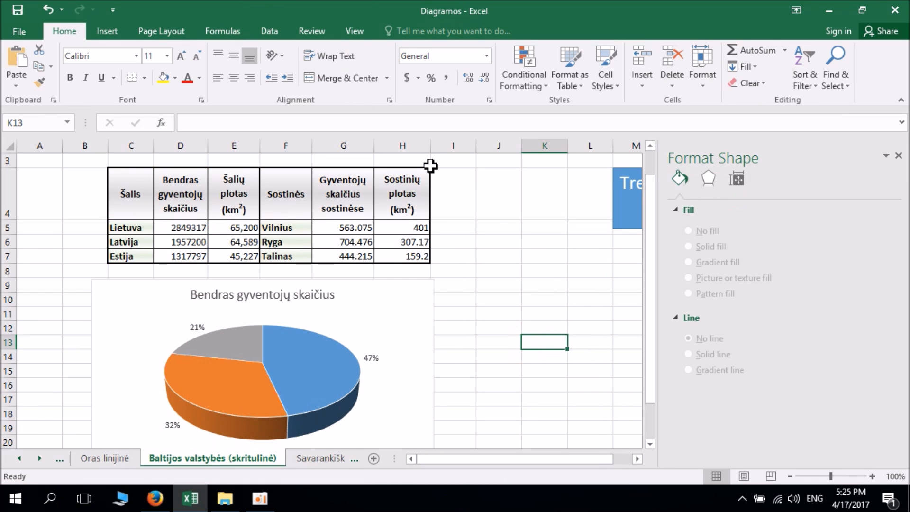
left_click(16, 62)
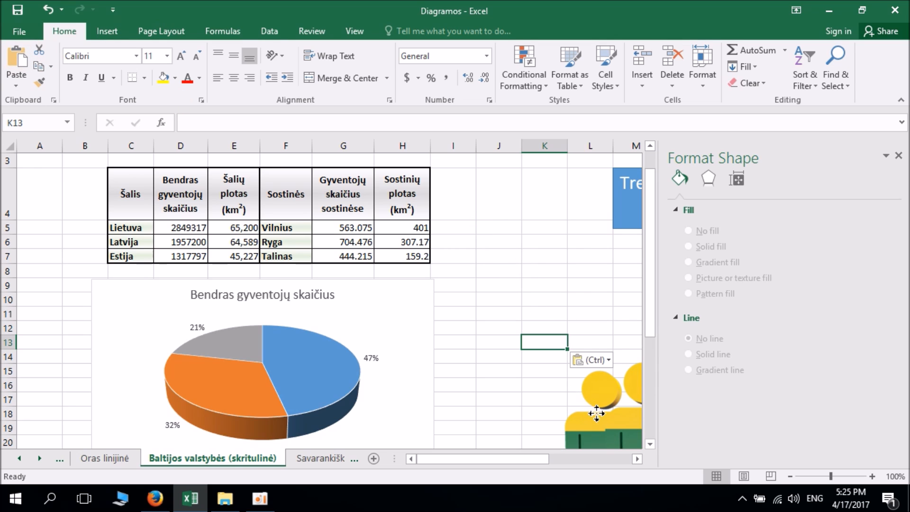
Shrink the Lithuanian people picture and place it over the blue Lietuva slice of the pie chart
left_click_drag(411, 299, 380, 269)
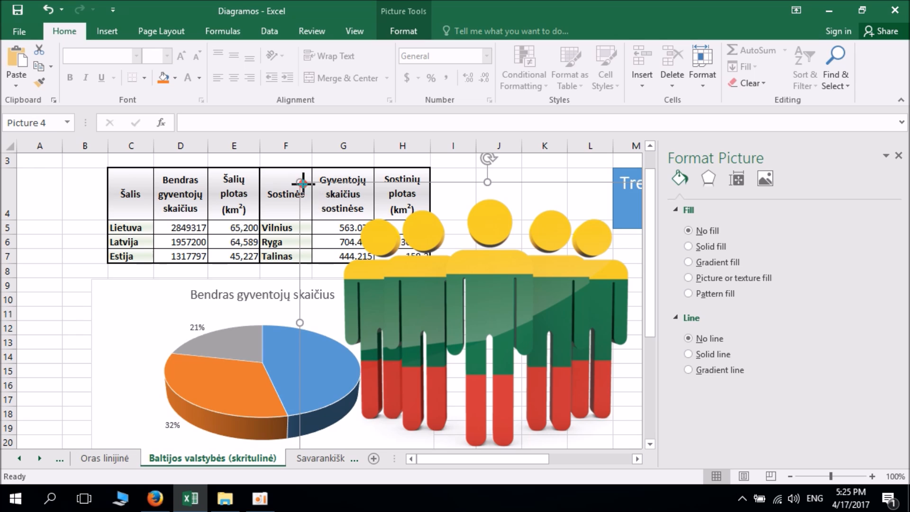
left_click_drag(302, 184, 565, 376)
left_click_drag(601, 407, 307, 329)
left_click_drag(263, 294, 279, 308)
left_click_drag(650, 307, 648, 343)
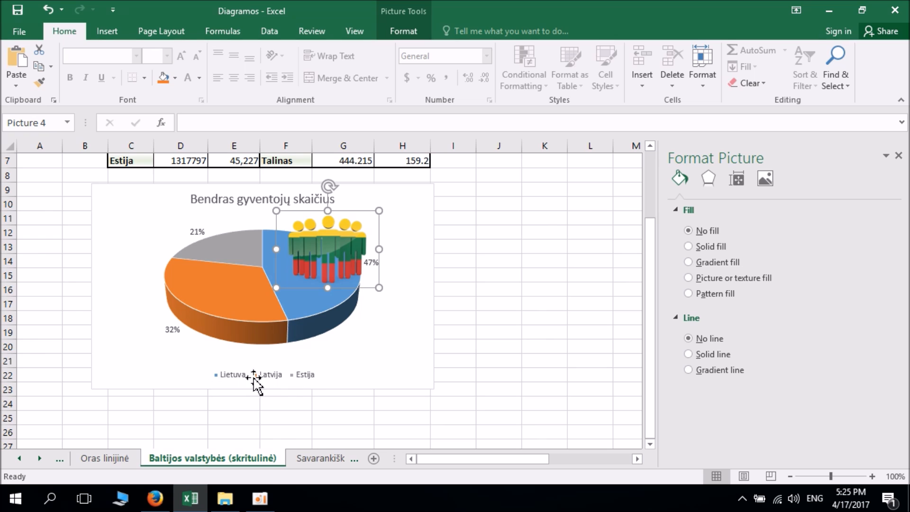
left_click_drag(334, 253, 321, 258)
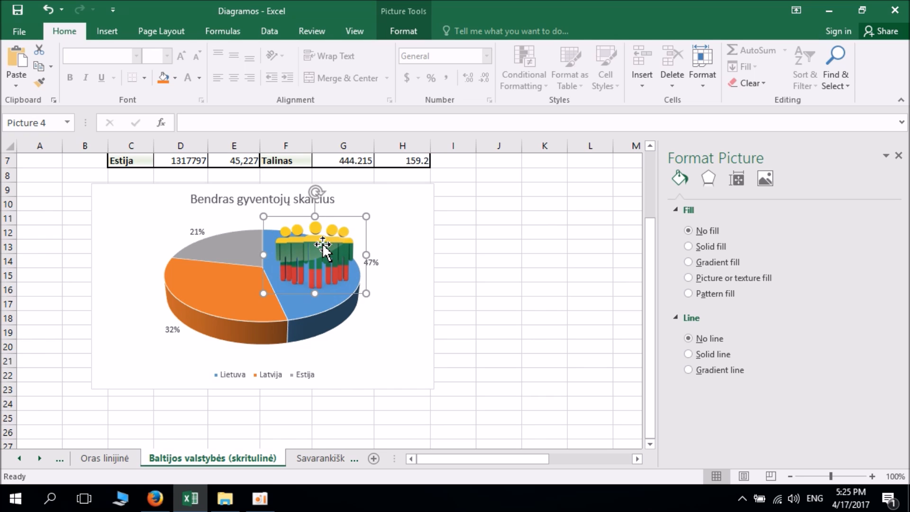
Switch to Firefox and change the image search to "latvia people"
left_click(158, 498)
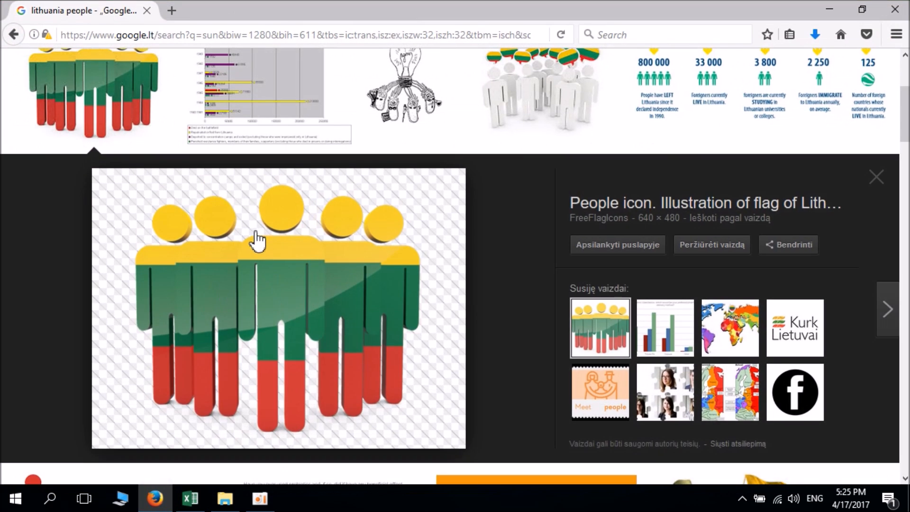
scroll(258, 238, "up", 4)
left_click_drag(160, 79, 72, 88)
key("BackSpace")
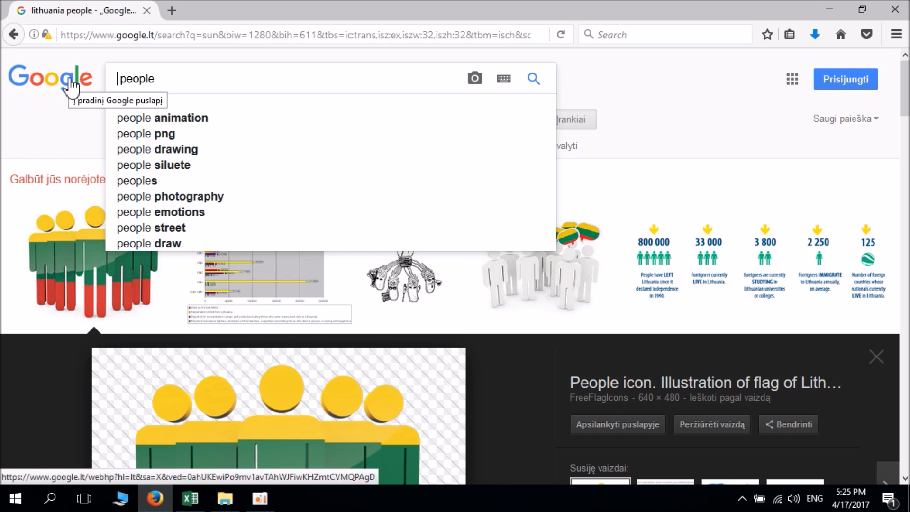
type("latv")
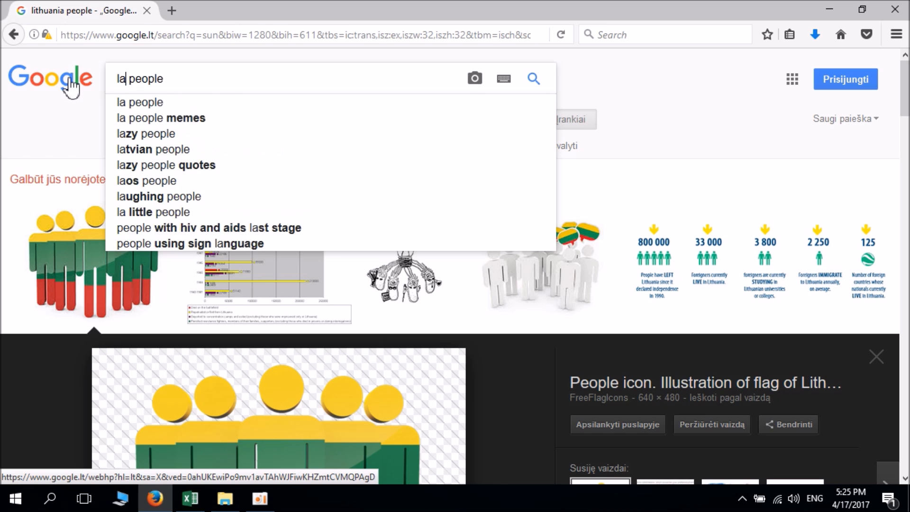
type("ia")
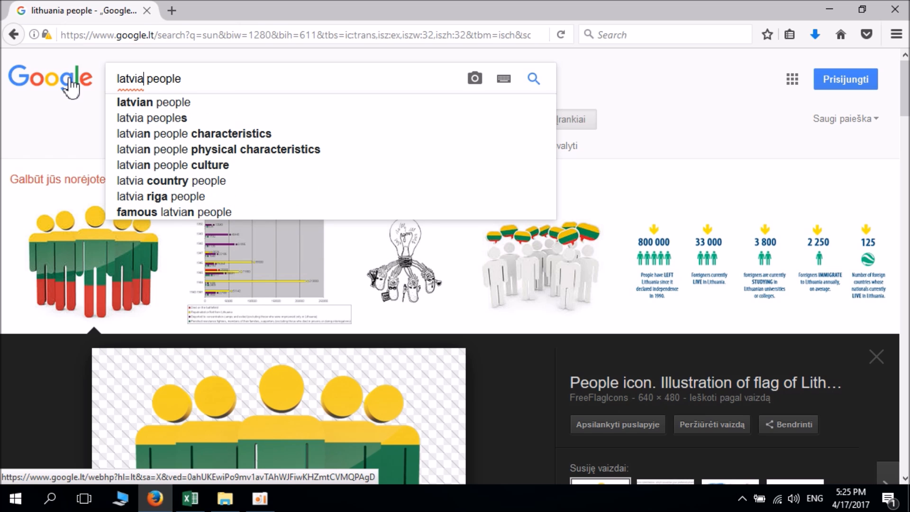
key("Return")
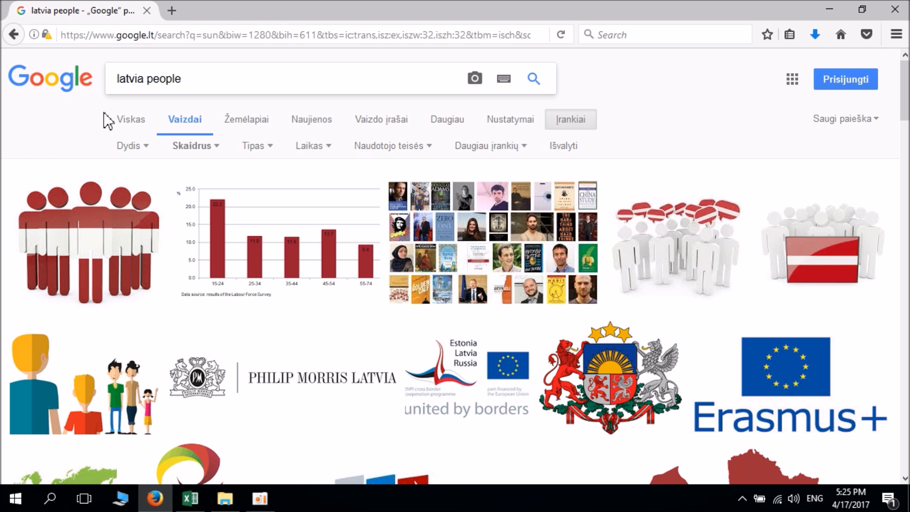
Copy the people icon in Latvian flag colours and paste it into the Excel sheet at cell K14
left_click(152, 256)
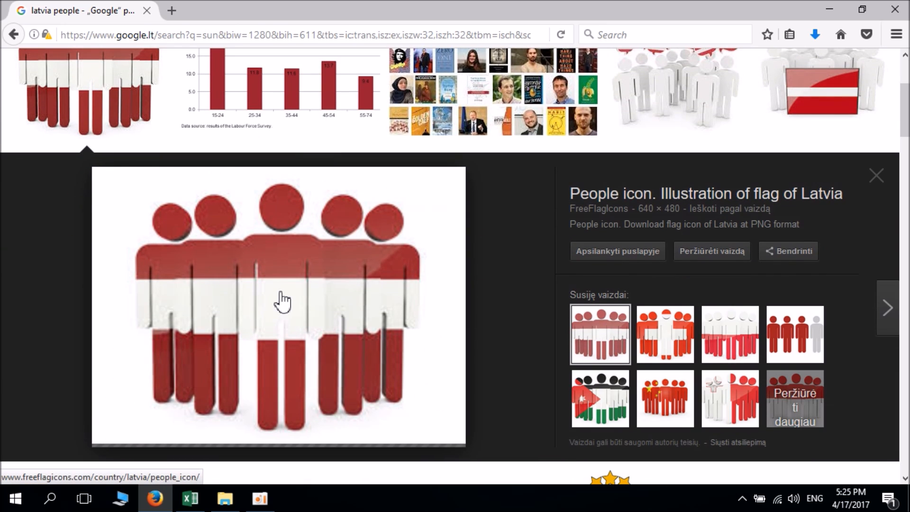
right_click(282, 289)
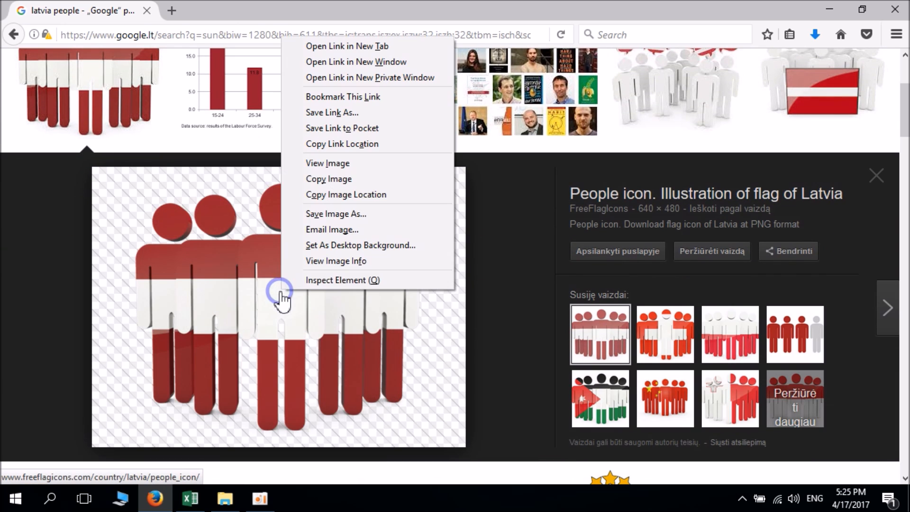
left_click(312, 181)
left_click(819, 12)
left_click(544, 261)
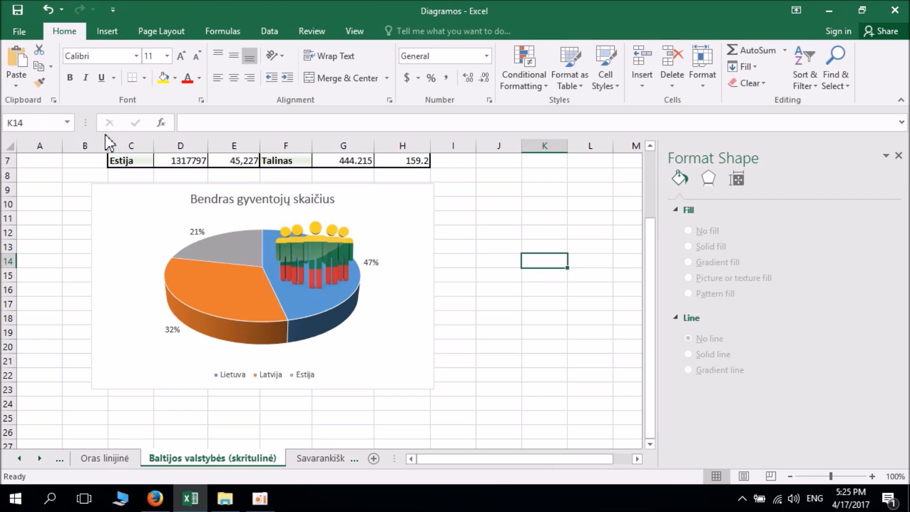
left_click(15, 59)
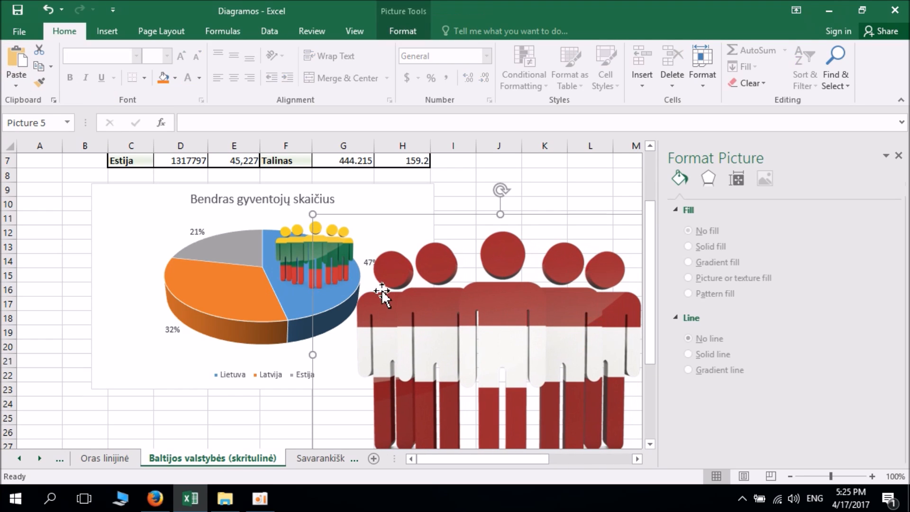
Shrink the Latvian people picture and place it over the orange Latvija slice of the pie chart
left_click_drag(313, 215, 555, 376)
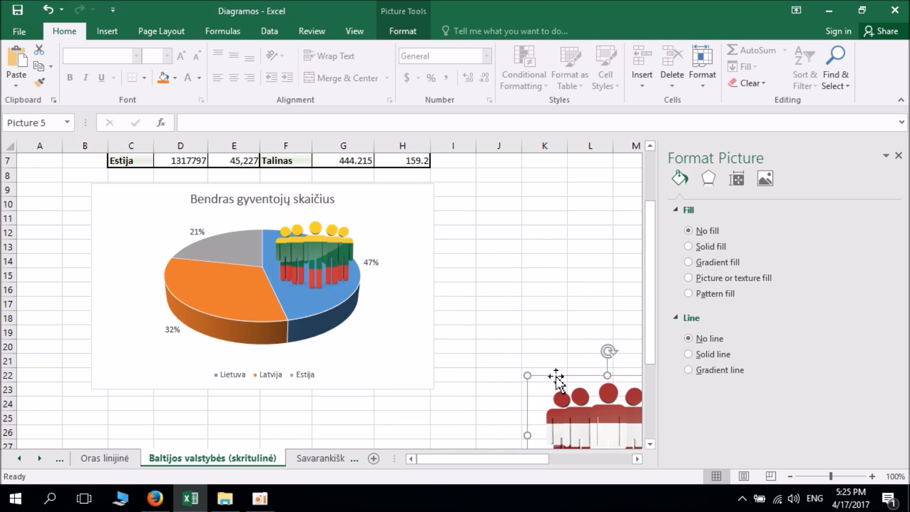
left_click_drag(600, 406, 245, 237)
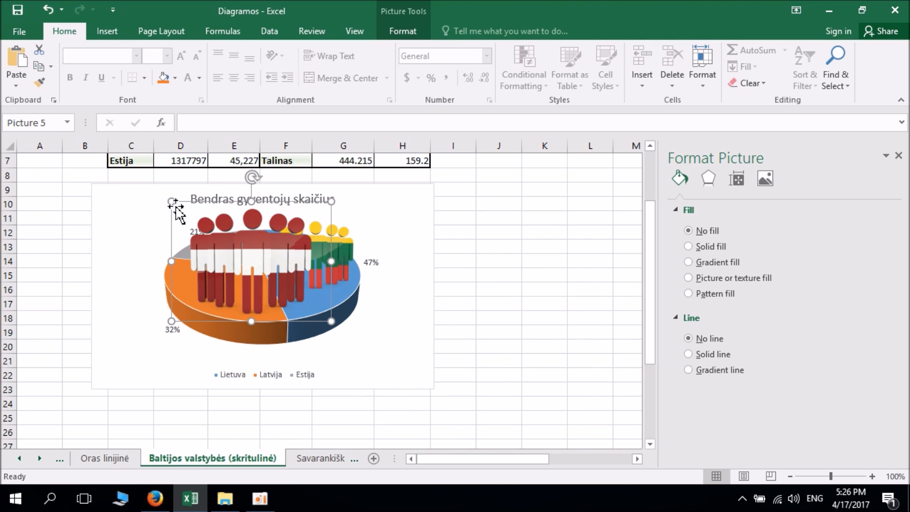
left_click_drag(170, 200, 233, 247)
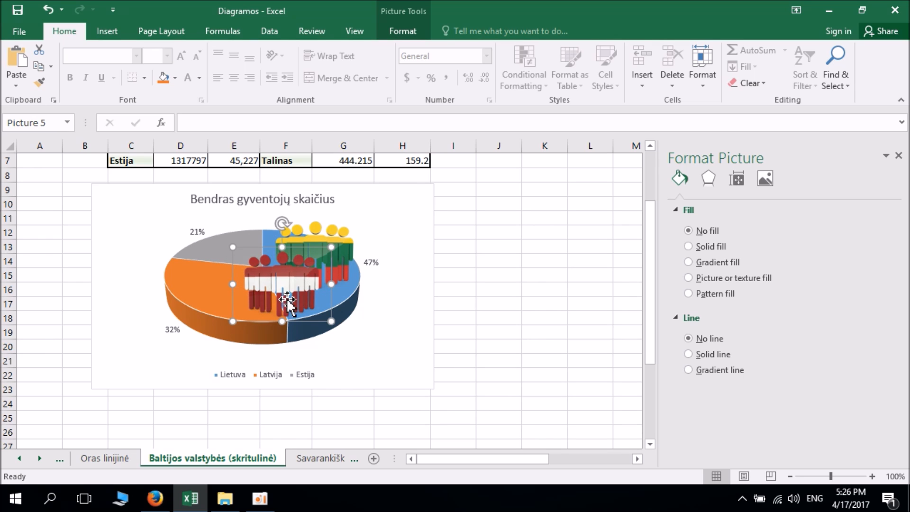
left_click_drag(294, 287, 243, 287)
left_click_drag(182, 245, 196, 257)
left_click_drag(250, 296, 249, 295)
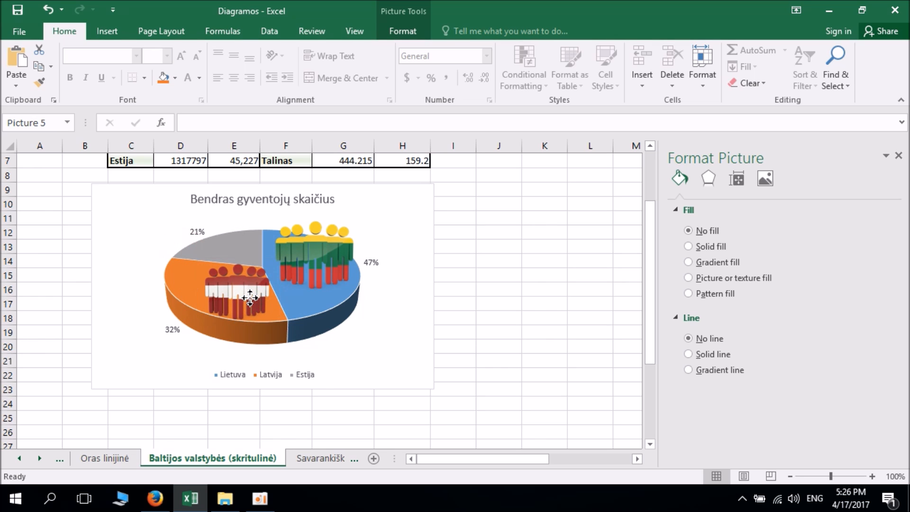
Switch to Firefox and change the image search to "estonia people"
left_click(155, 498)
scroll(190, 209, "up", 3)
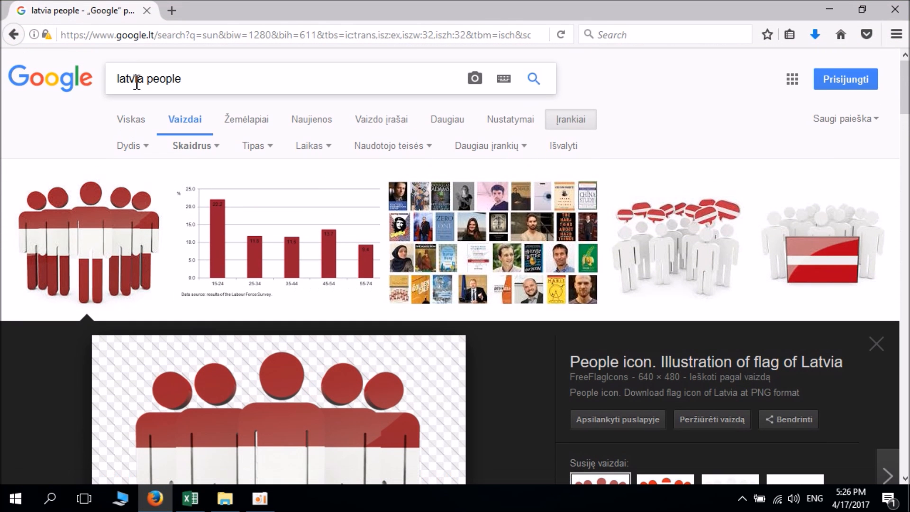
double_click(128, 76)
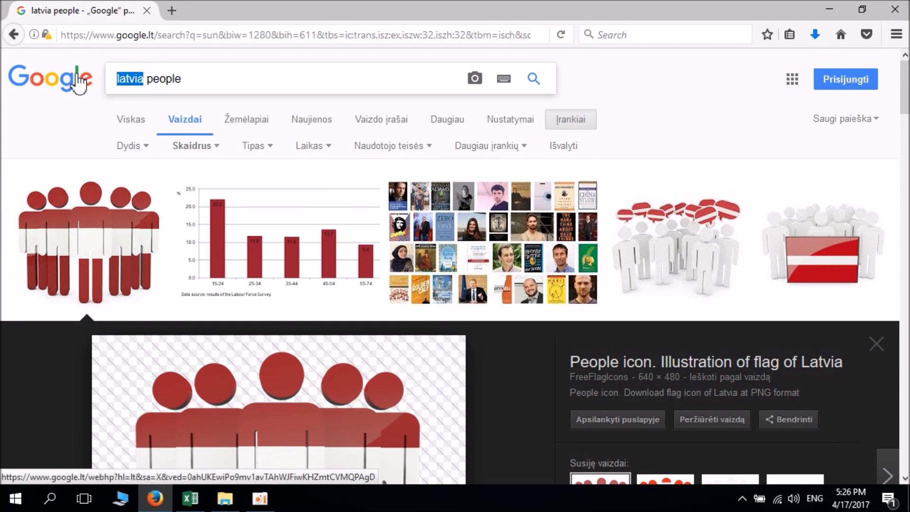
type("est")
type("onia")
key("Return")
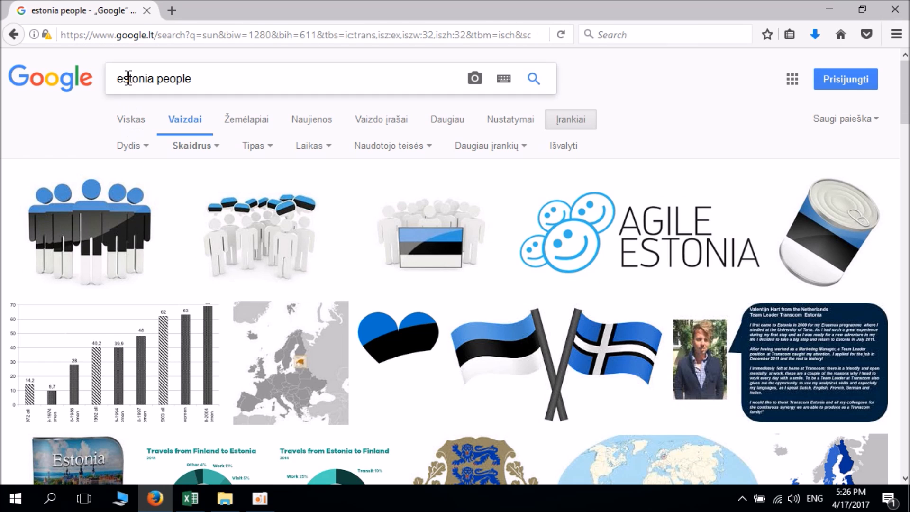
Copy the people icon in Estonian flag colours and paste it into the Excel sheet at cell J14
left_click(78, 219)
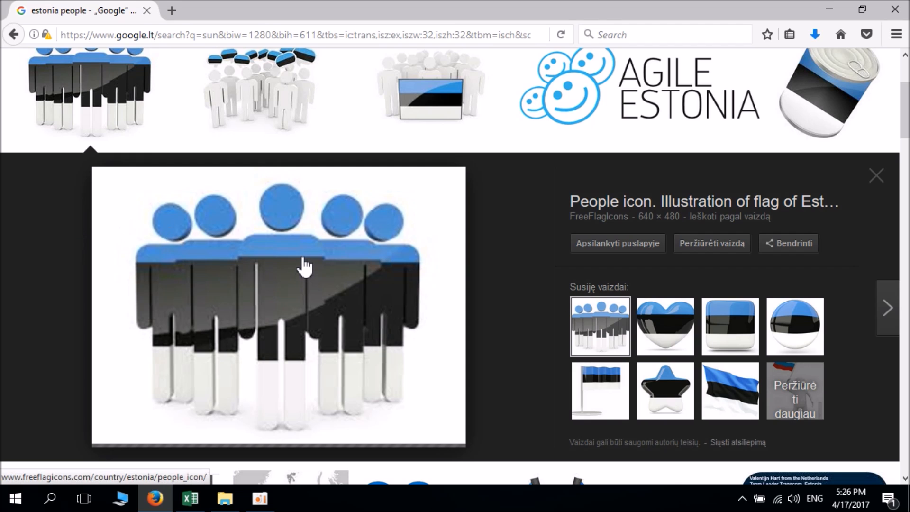
right_click(302, 265)
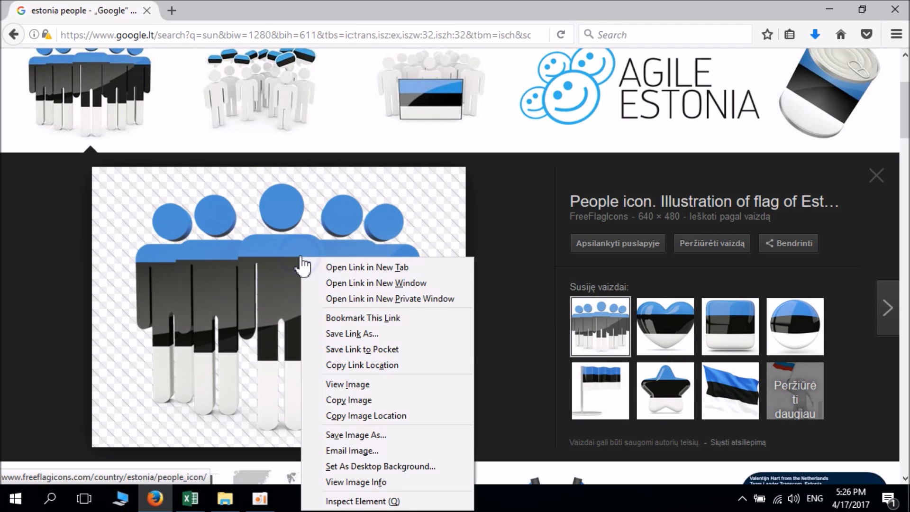
left_click(349, 403)
left_click(817, 11)
left_click(481, 259)
left_click(17, 61)
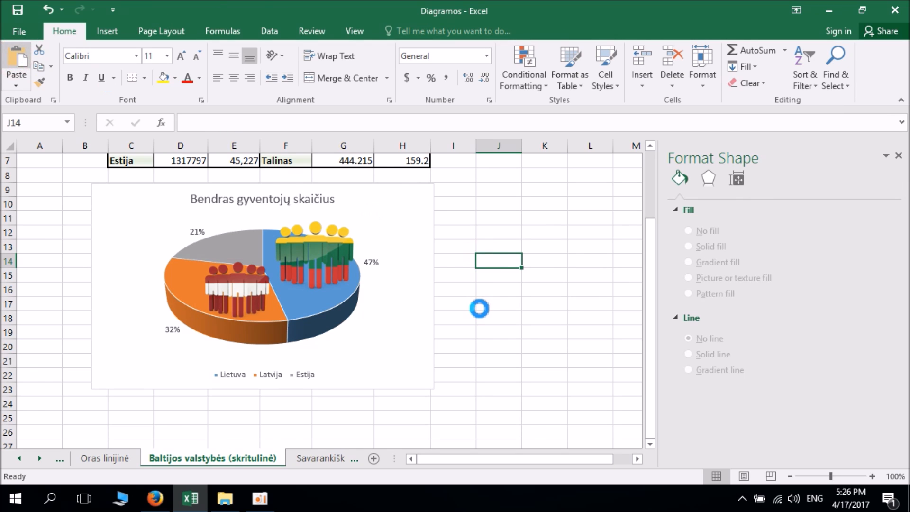
Shrink the Estonian people picture and place it over the grey Estija slice of the pie chart
left_click_drag(505, 300, 290, 252)
left_click_drag(259, 205, 197, 199)
left_click_drag(248, 230, 244, 236)
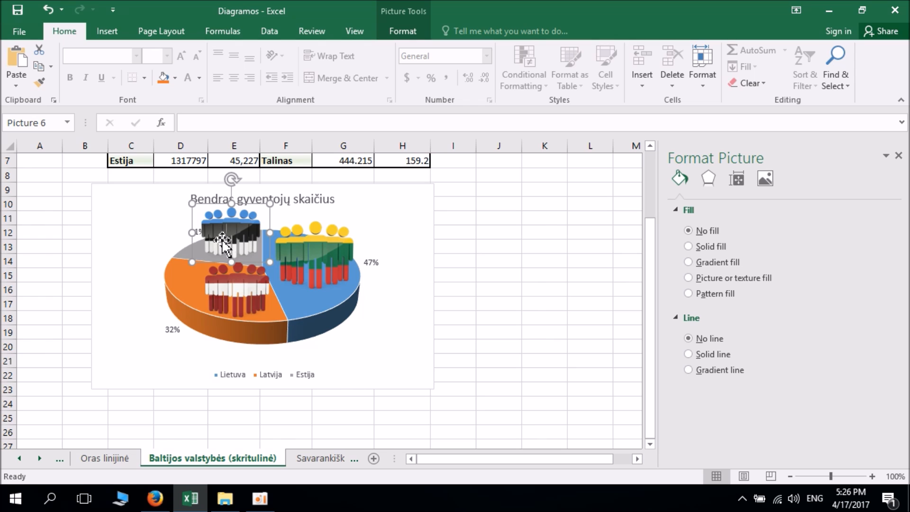
left_click(170, 233)
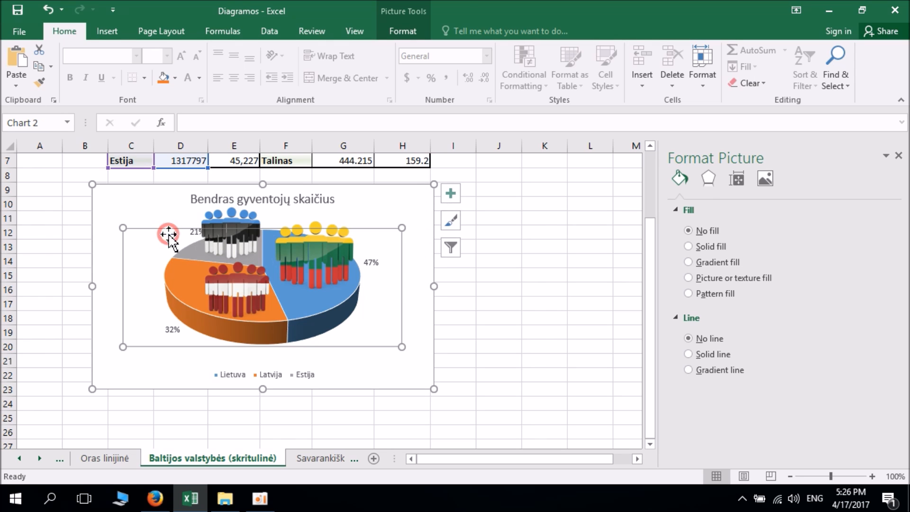
Move the Estija slice's percentage label outward, clear of the slice, and settle the Estonian people picture back on the grey slice
left_click(196, 232)
left_click_drag(218, 235, 236, 236)
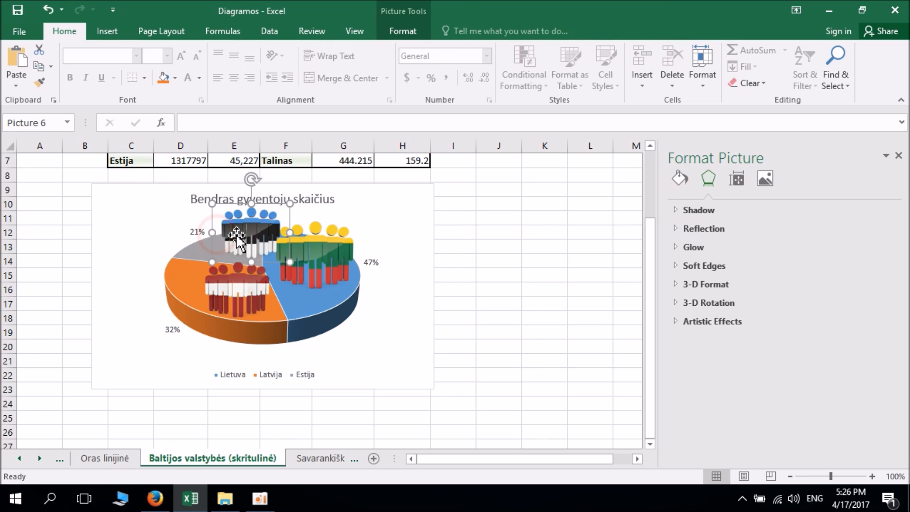
left_click(196, 231)
left_click(198, 231)
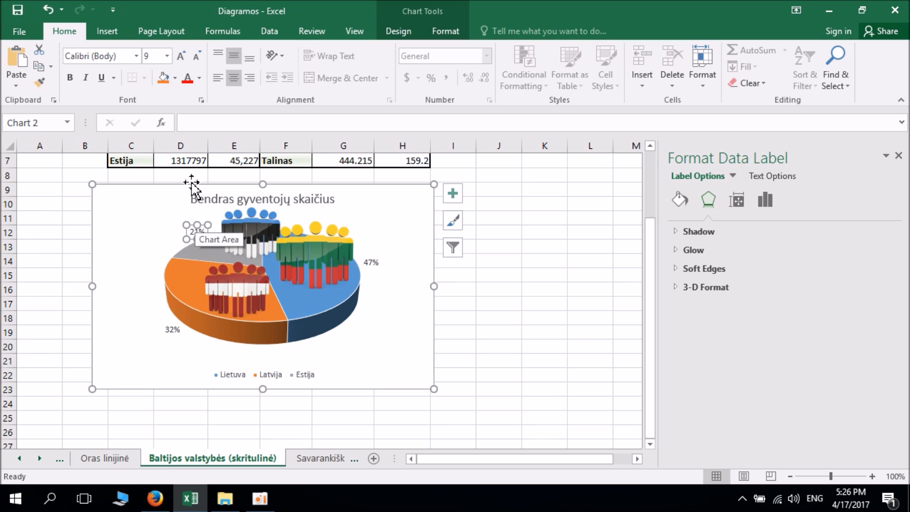
left_click(199, 227)
left_click(199, 228)
left_click(199, 230)
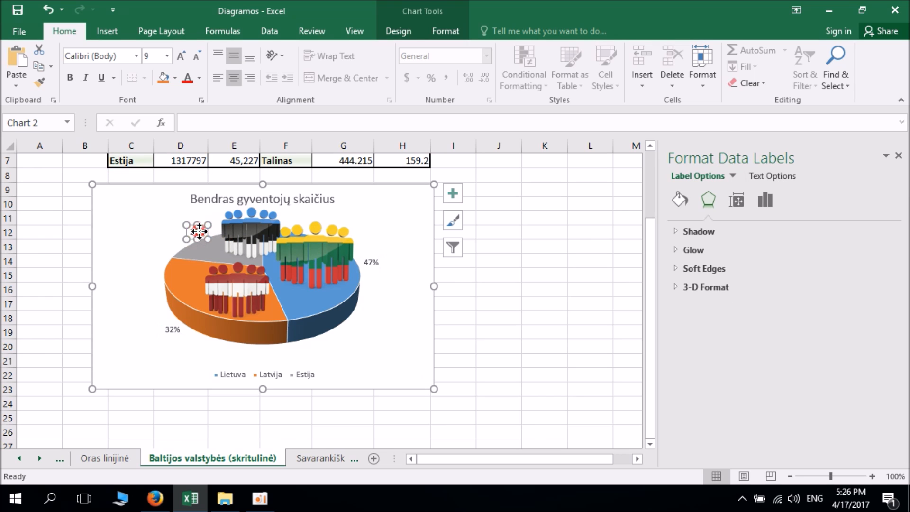
left_click(187, 233)
left_click(185, 232)
left_click_drag(186, 233, 161, 239)
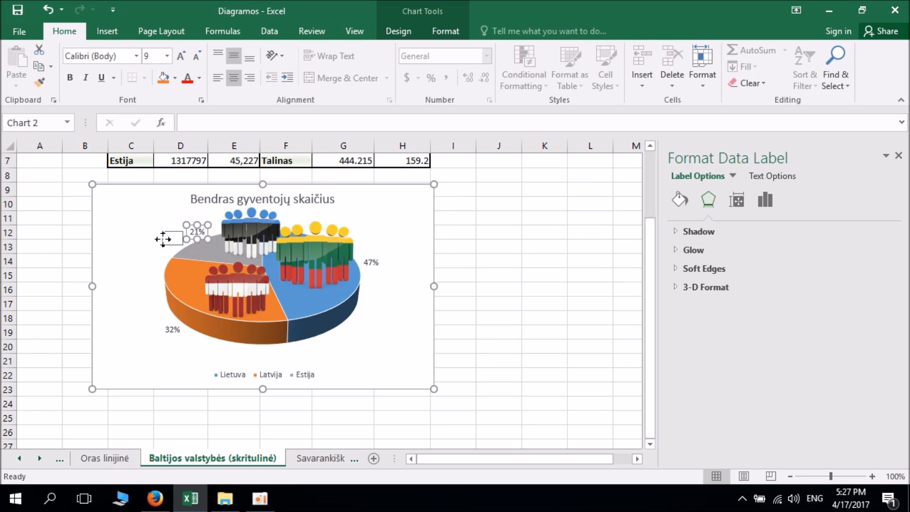
left_click(241, 232)
left_click_drag(241, 233, 226, 234)
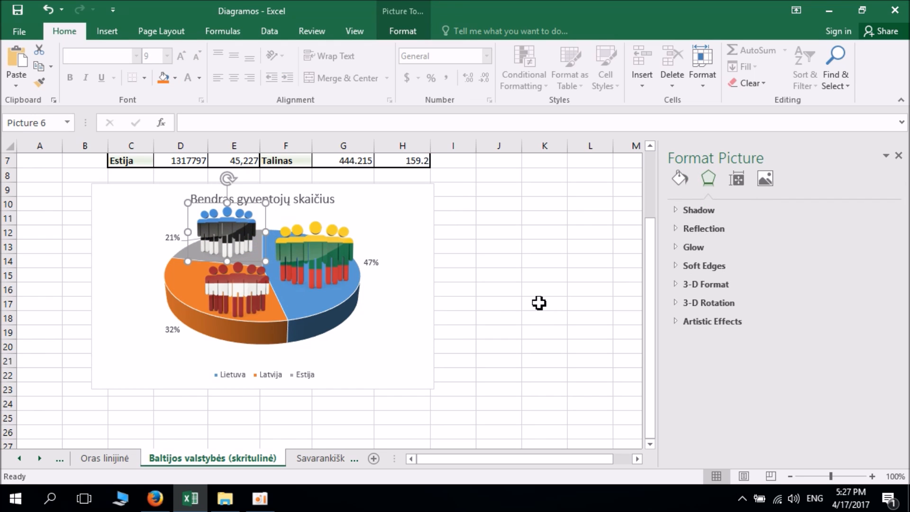
Extend the pie chart title to read "Bendras gyventojų skaičius Lietuvoje, Latvijoje ir Estijoje"
left_click(301, 201)
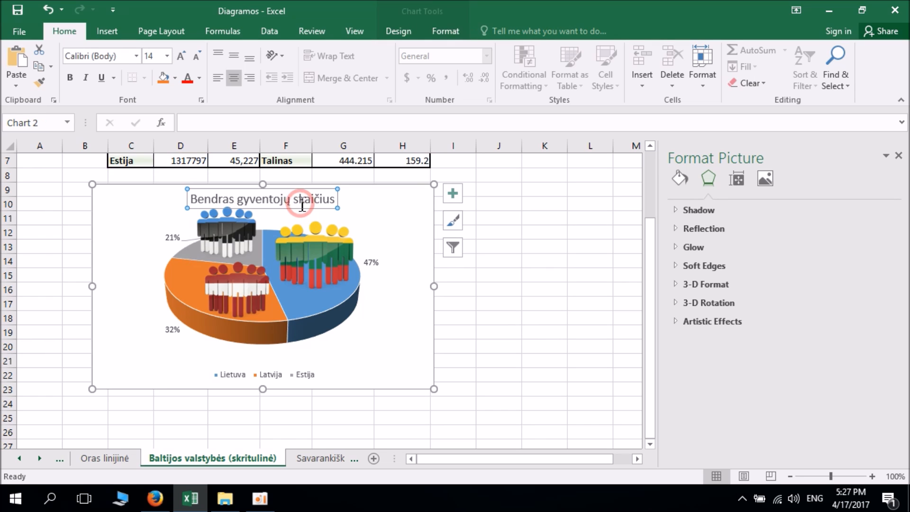
left_click(334, 200)
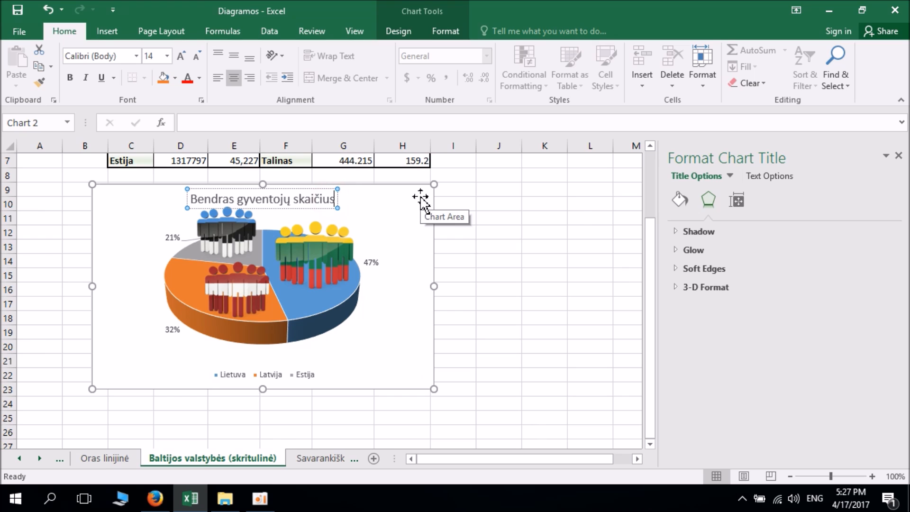
type("Lietu")
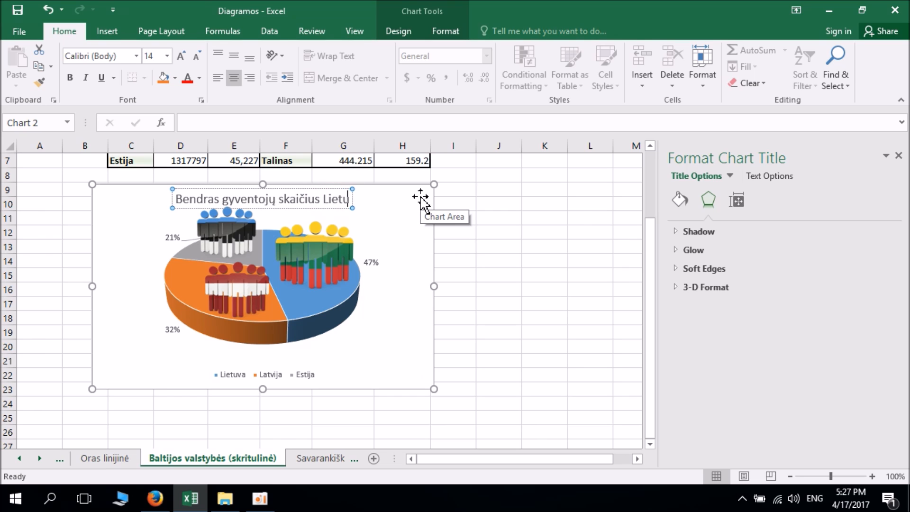
type("voje, L")
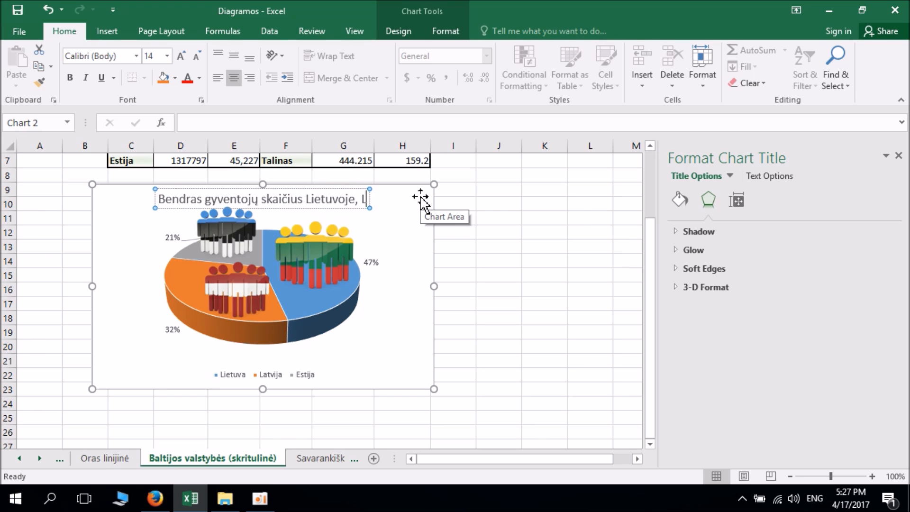
type("atvijo")
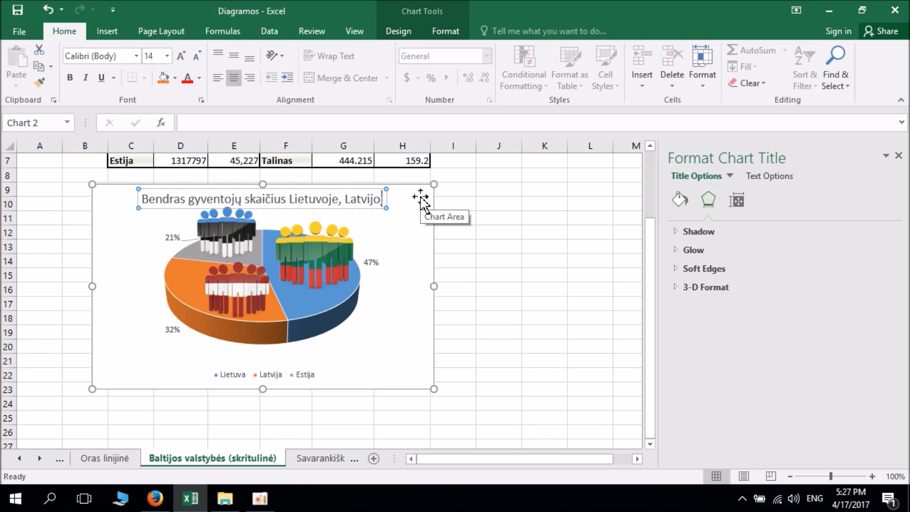
type("je ir")
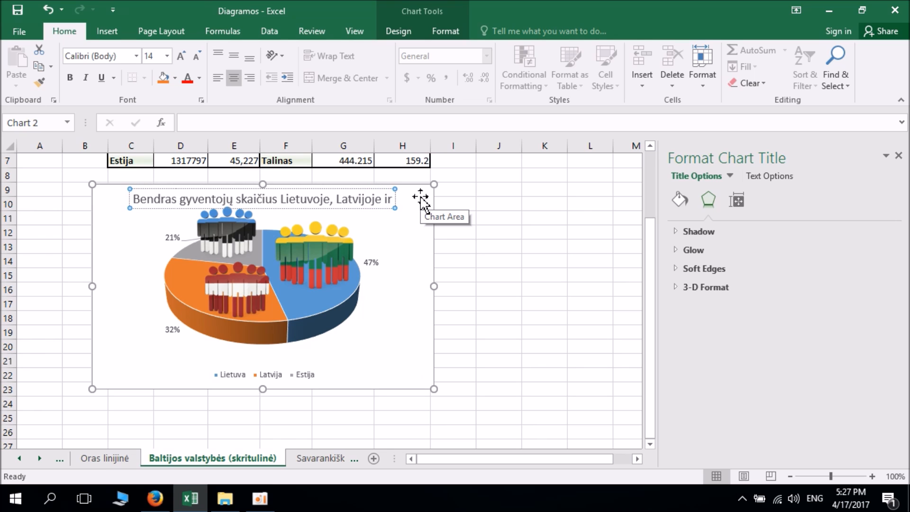
type(" Estijoje")
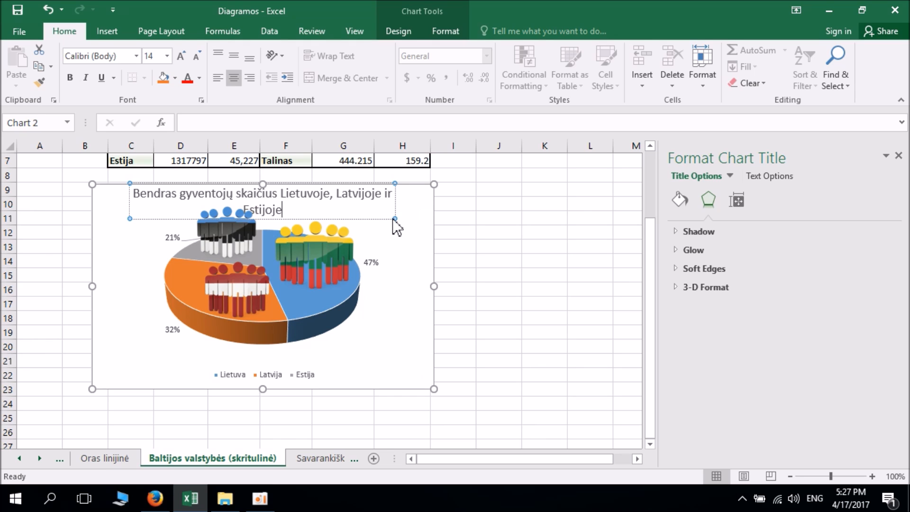
Reduce the whole chart title's font size to 12 so that it fits on one line
left_click_drag(306, 208, 143, 195)
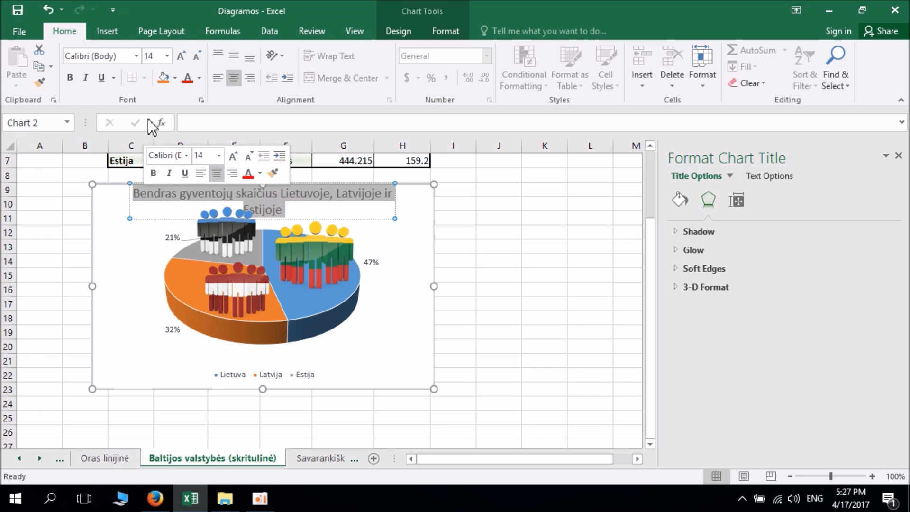
left_click(167, 56)
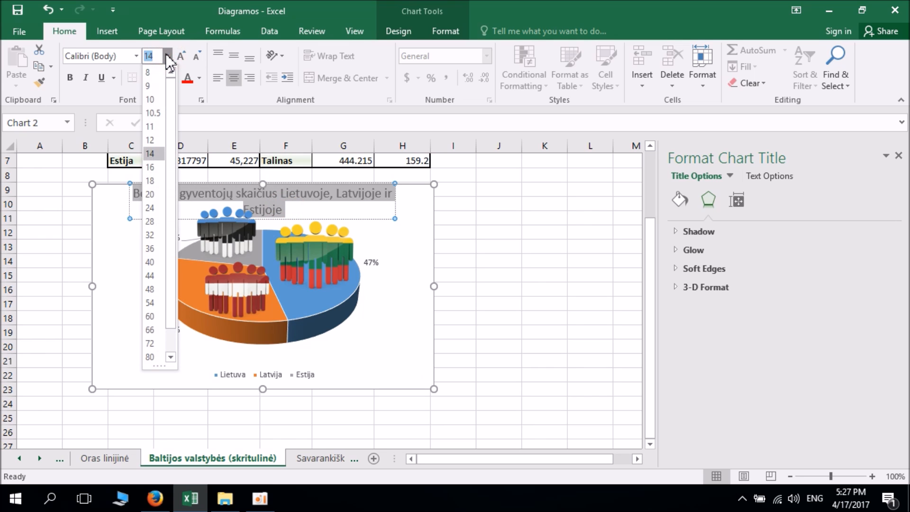
type("13")
key("Return")
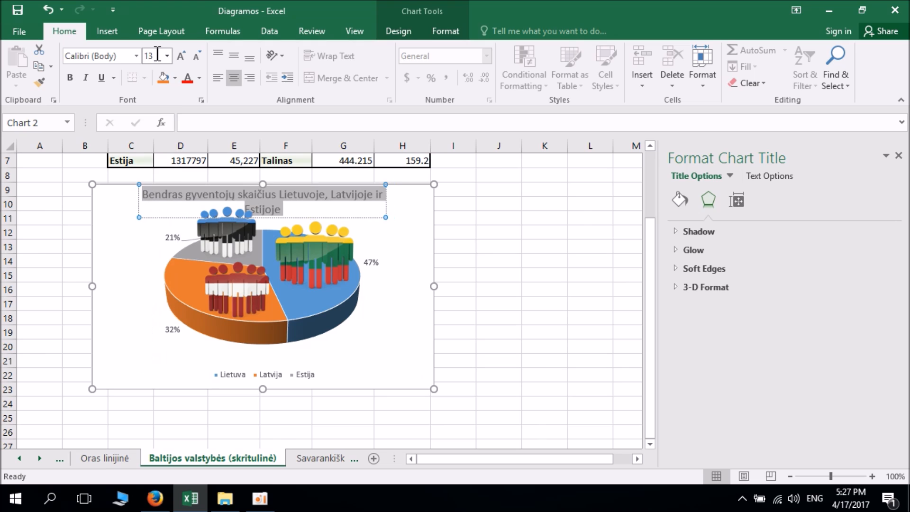
left_click(158, 55)
left_click(163, 53)
type("12")
key("Return")
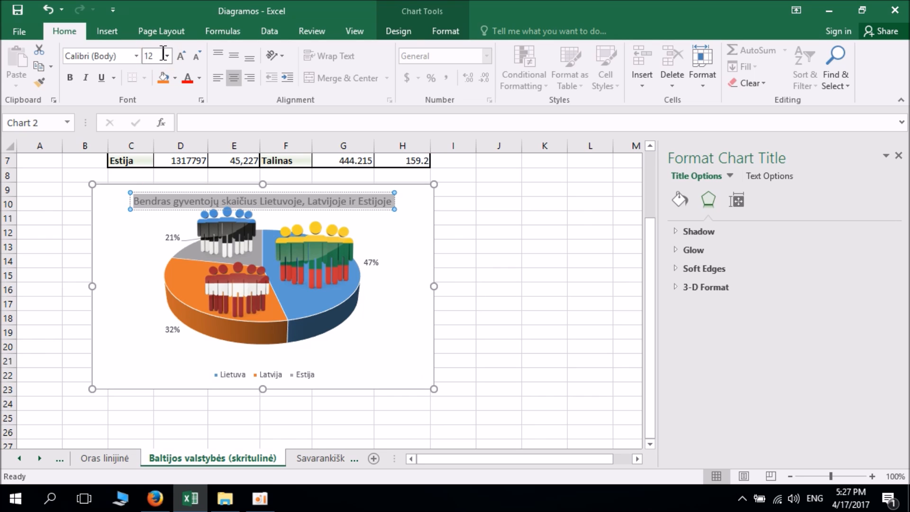
Enlarge the pie chart's percentage labels by two font size steps and make them bold
left_click(370, 261)
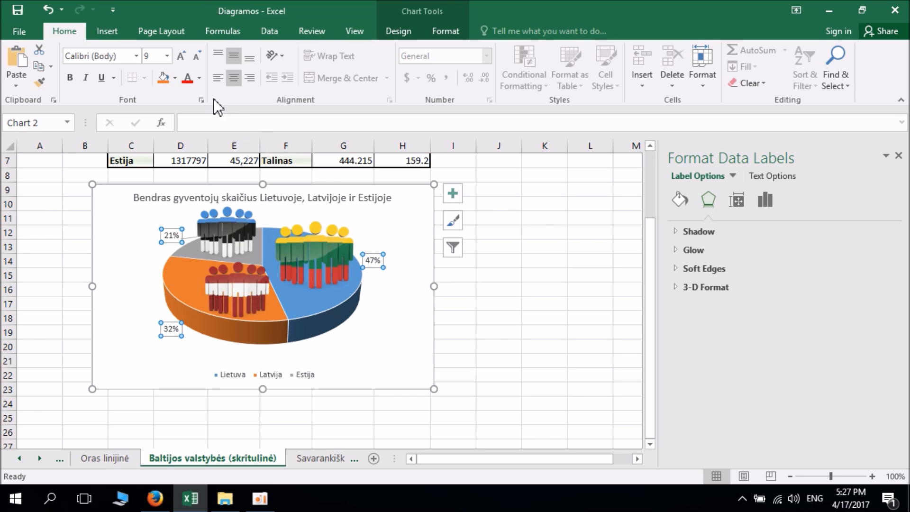
left_click(178, 57)
left_click(181, 57)
left_click(70, 76)
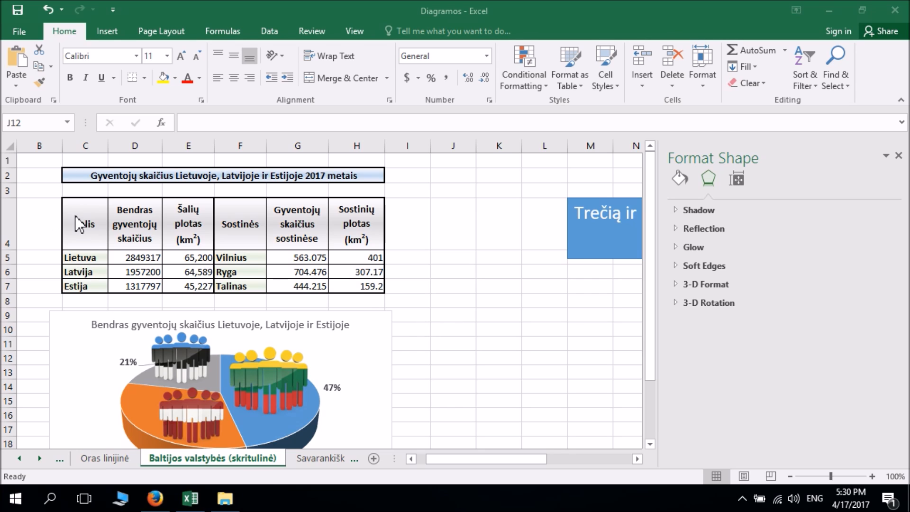
Insert a 3-D pie chart from the Šalis and Šalių plotas (km2) data in C4:C7 and E4:E7, and move it below the table headings
left_click_drag(79, 224, 88, 284)
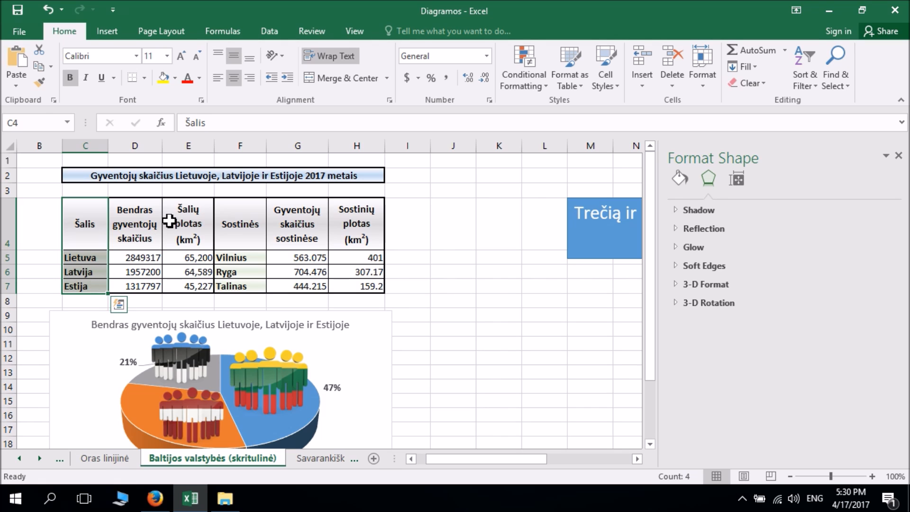
left_click_drag(174, 222, 184, 288)
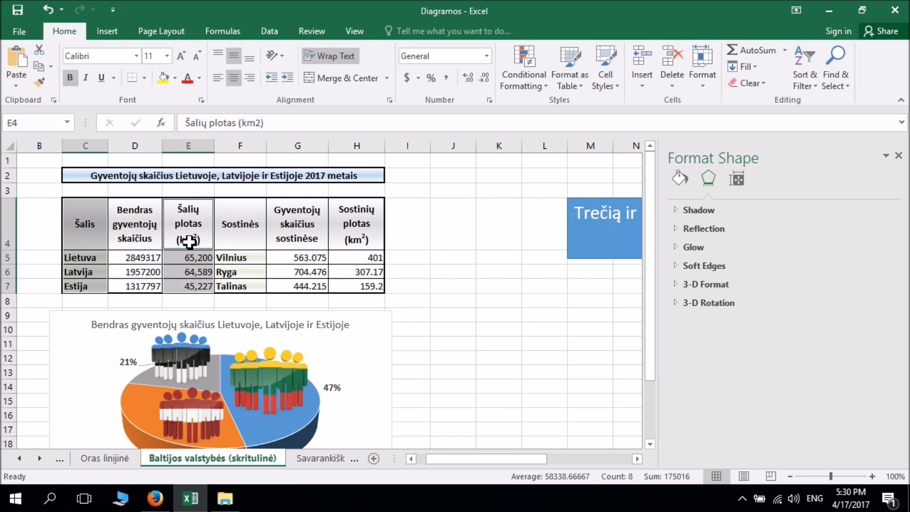
left_click(96, 35)
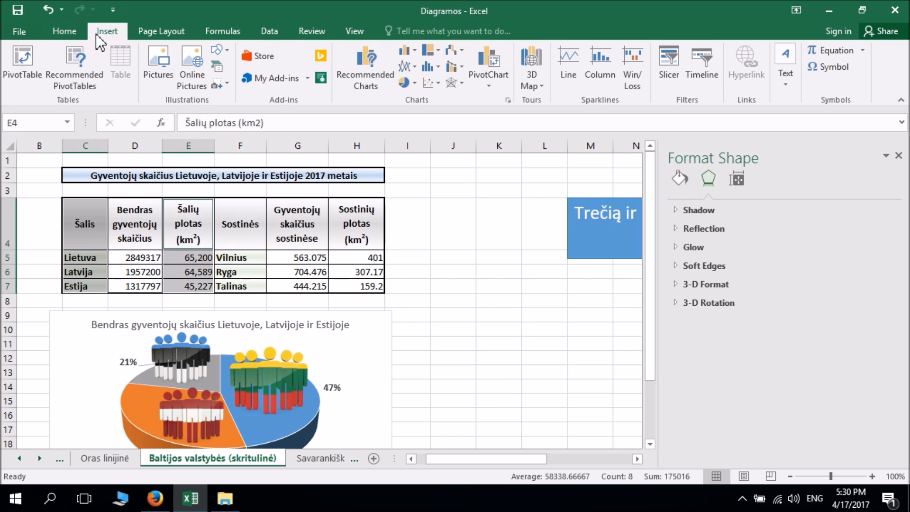
left_click(415, 87)
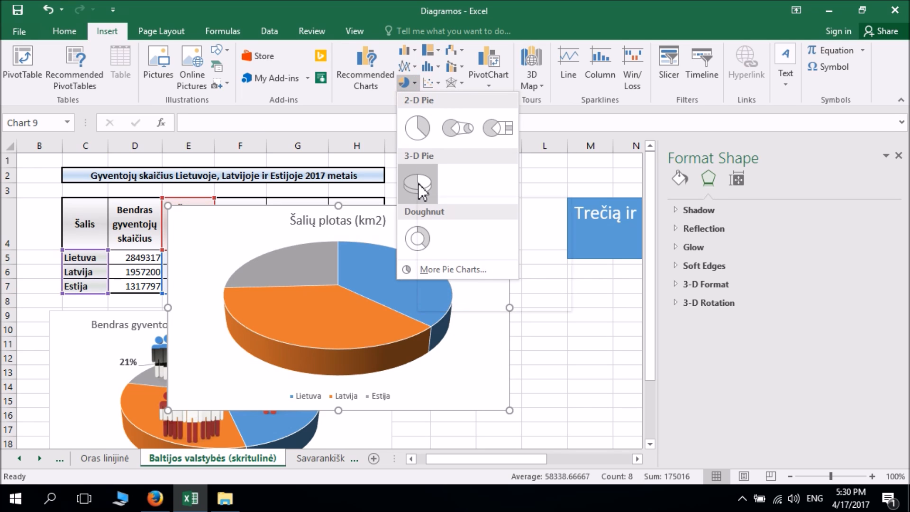
left_click(418, 187)
left_click_drag(468, 215, 516, 274)
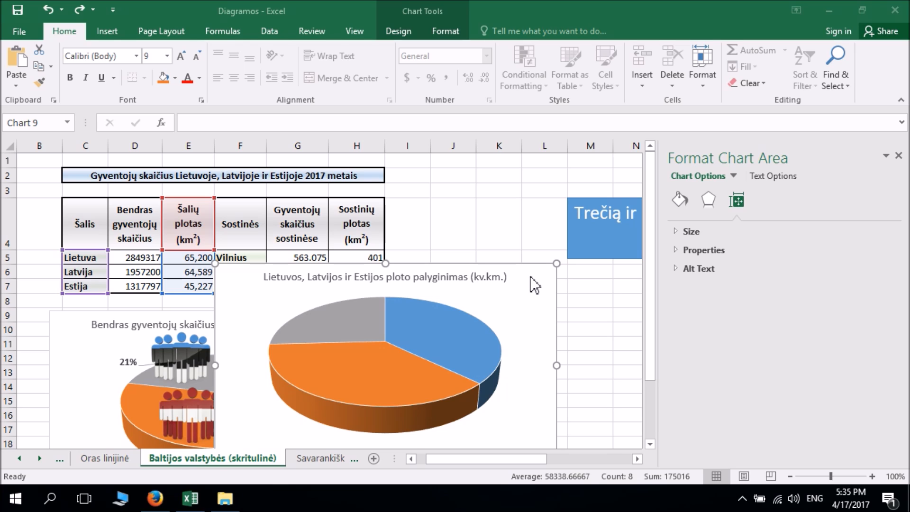
Reposition the country area pie chart higher on the sheet and add data labels at the outside end
left_click_drag(524, 278, 430, 230)
left_click(473, 219)
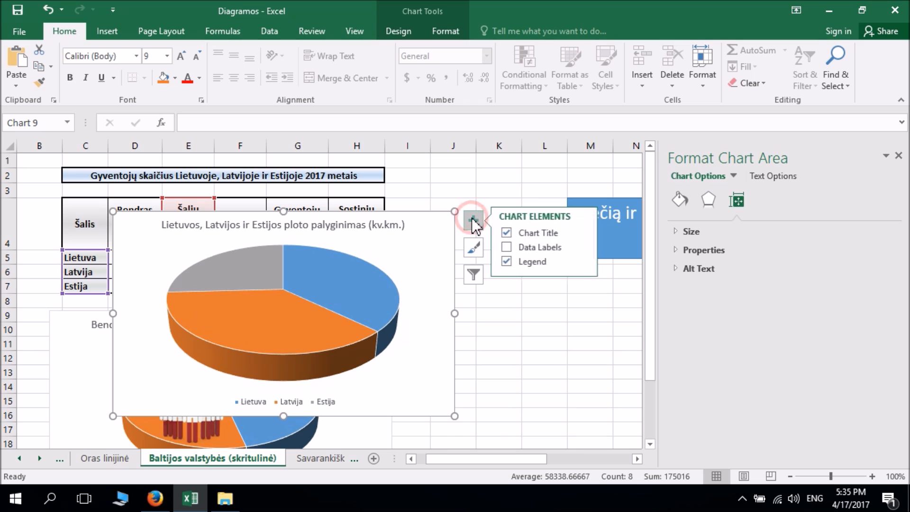
left_click(506, 248)
left_click(583, 247)
left_click(609, 279)
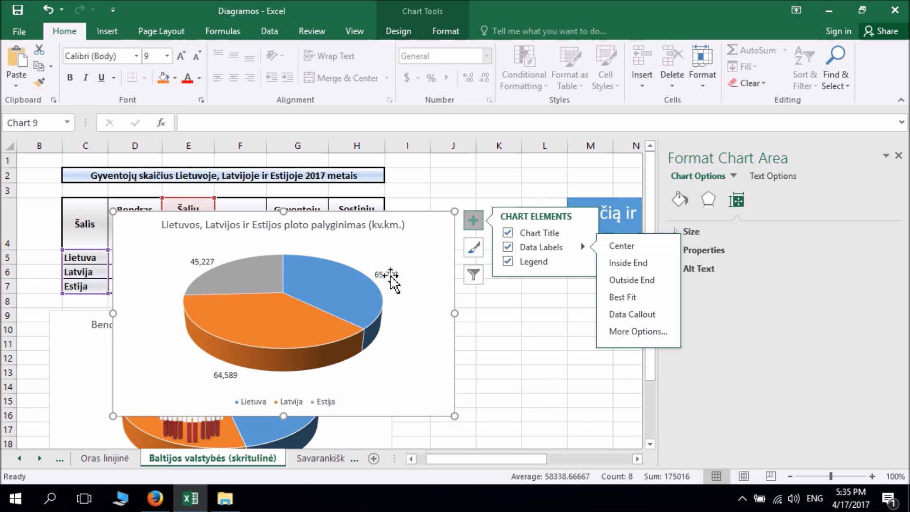
Format the area pie chart's data labels to show the percentage instead of the value
left_click(391, 277)
right_click(389, 278)
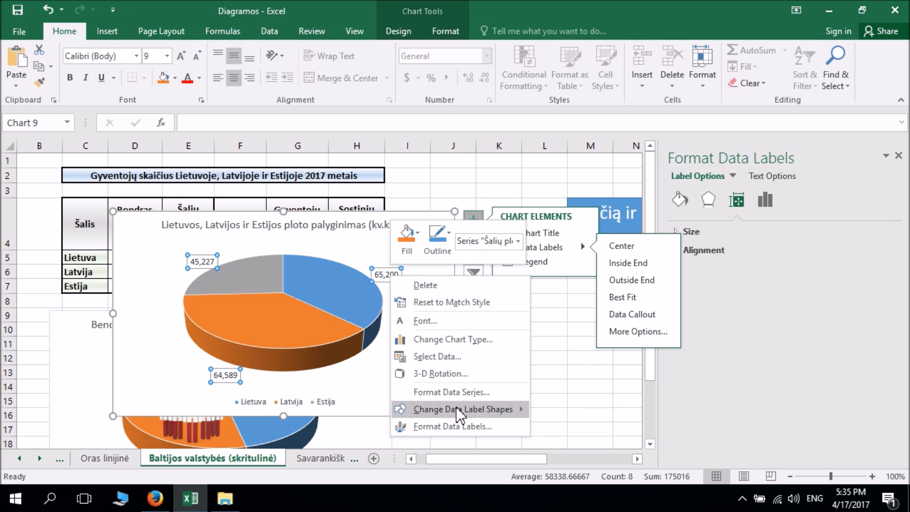
left_click(453, 426)
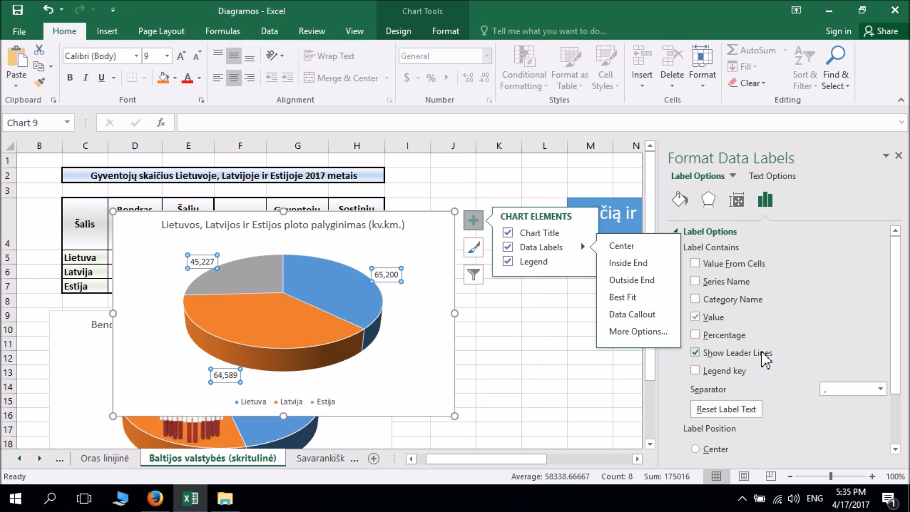
left_click(695, 335)
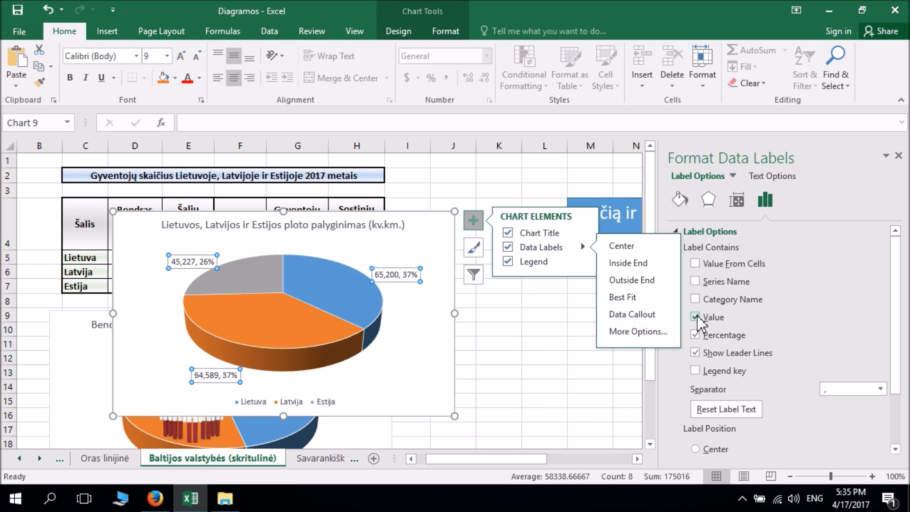
left_click(697, 318)
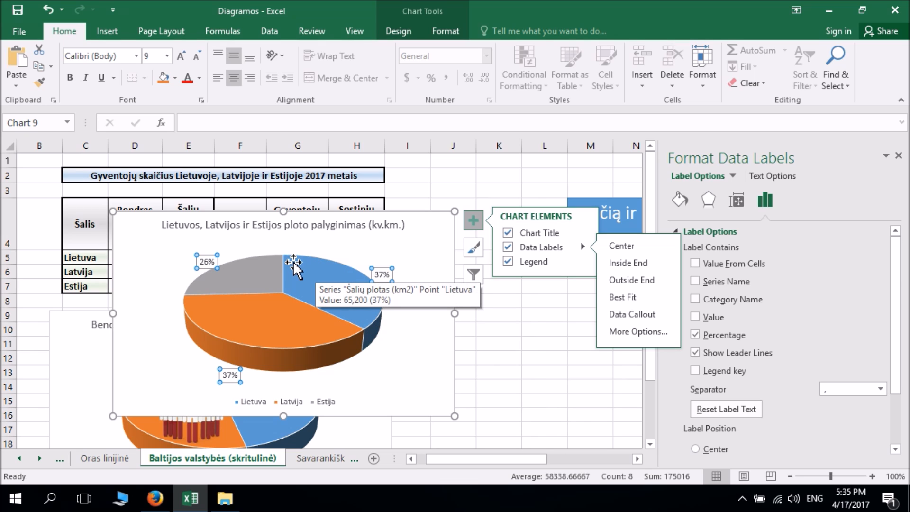
Switch to Firefox, change the image search to "Lietuva" and clear the search filters
left_click(155, 498)
scroll(225, 315, "up", 2)
triple_click(238, 78)
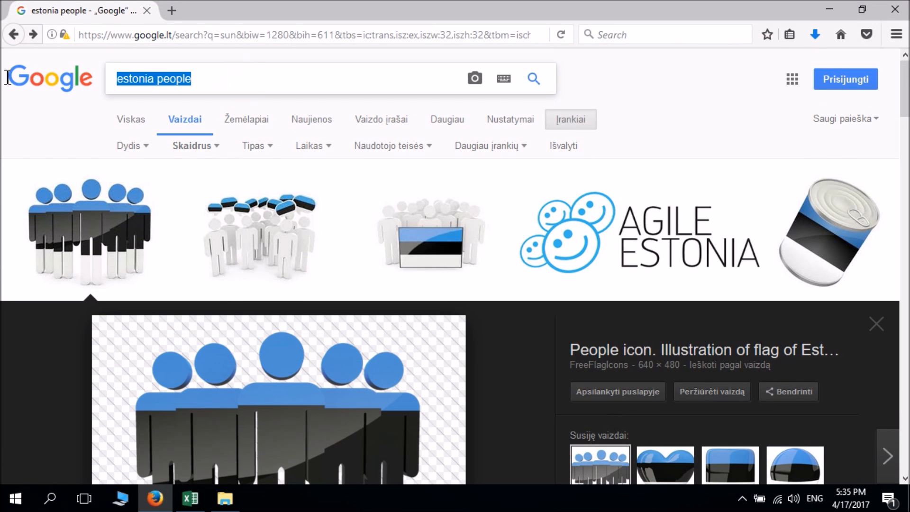
type("li")
key("BackSpace")
key("BackSpace")
type("Lietuva")
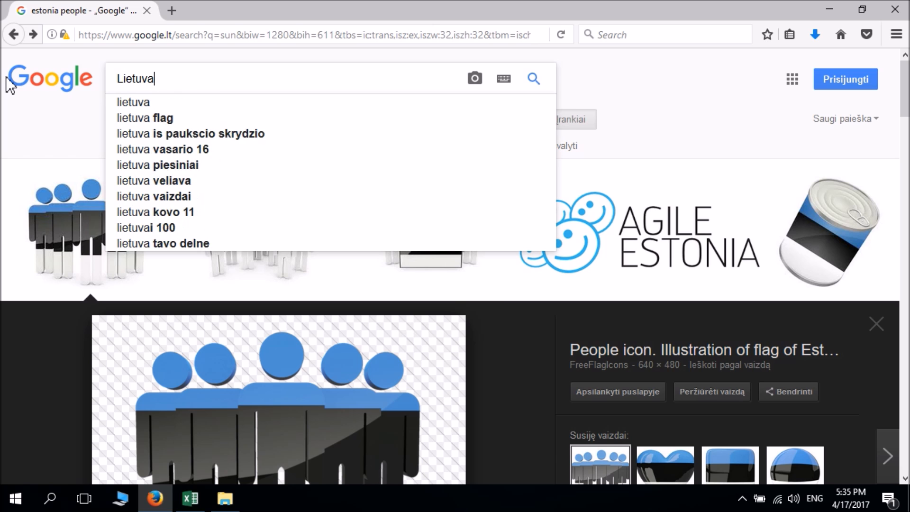
key("Return")
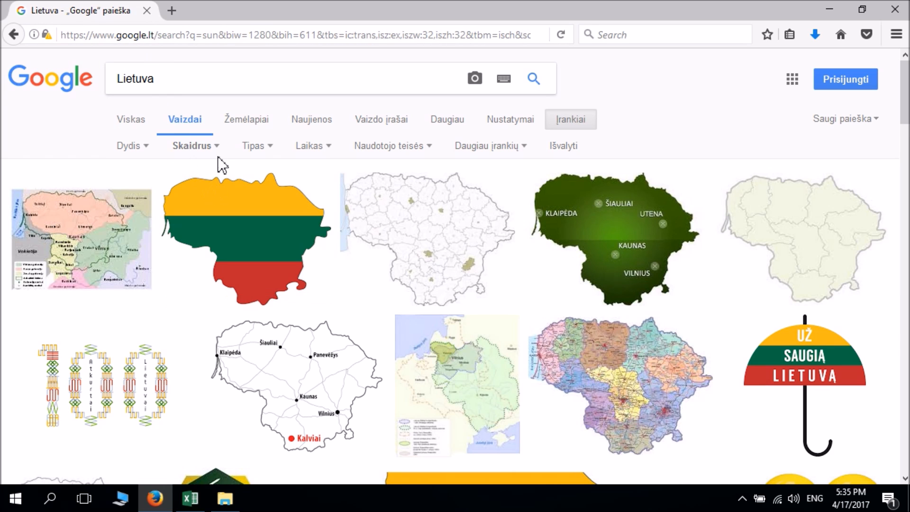
left_click(564, 146)
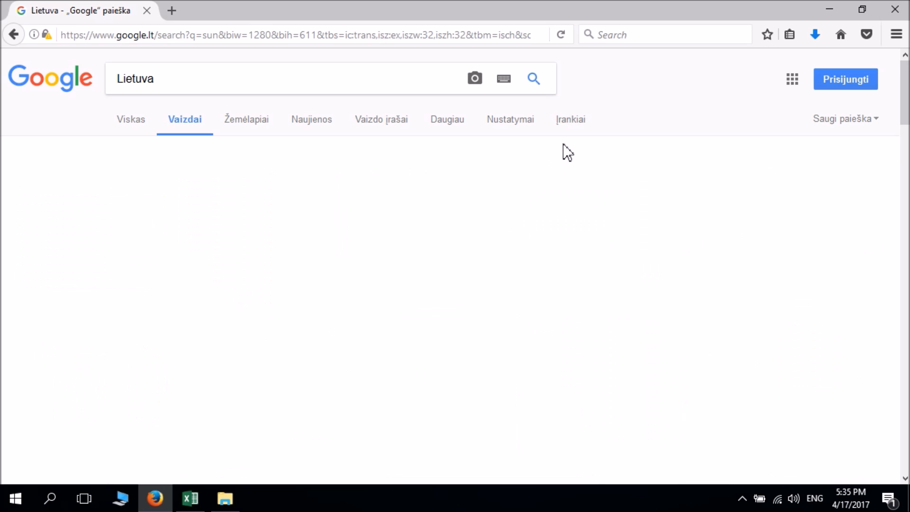
Save the Lithuanian flag picture from the image results into the Pav folder as Flag_of_Lietuva
left_click(474, 325)
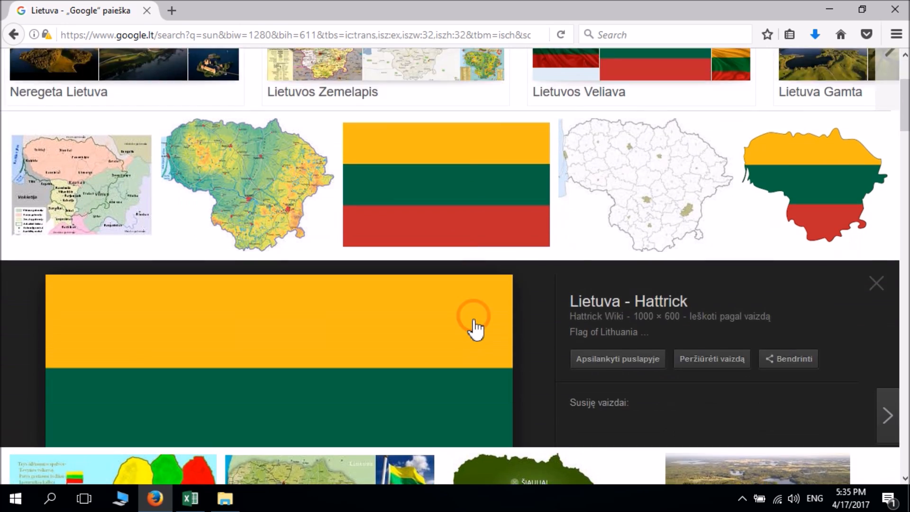
right_click(251, 279)
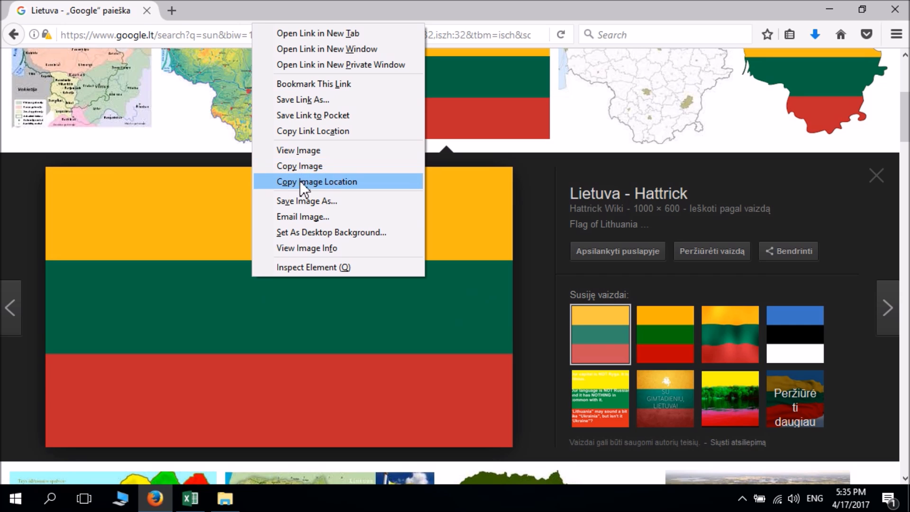
left_click(300, 200)
left_click(332, 317)
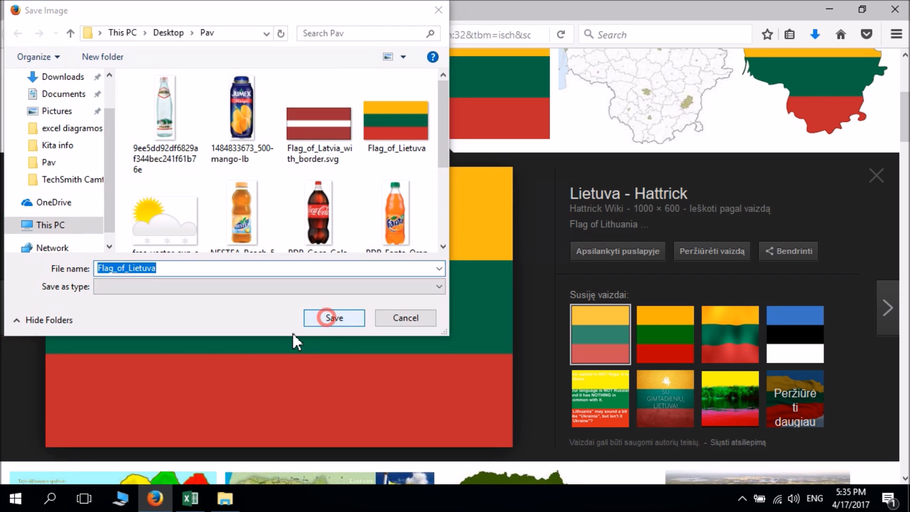
left_click(492, 252)
Search images for "Latvia" and narrow the results to the suggested Latvia Flag search
scroll(430, 317, "up", 4)
double_click(137, 77)
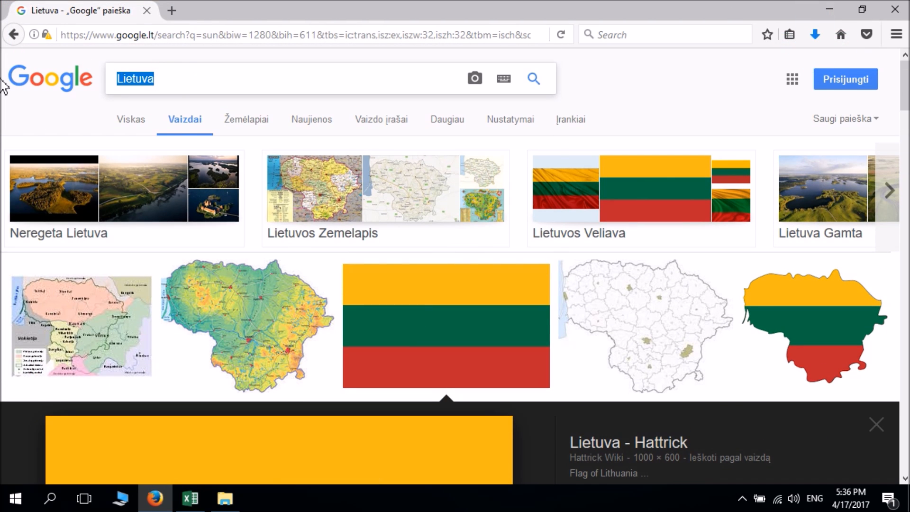
type("Latvia")
key("Return")
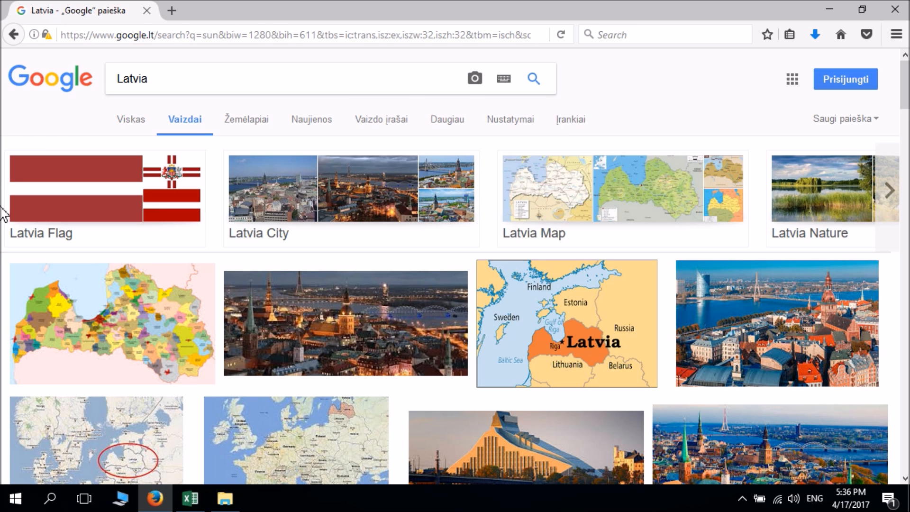
left_click(131, 239)
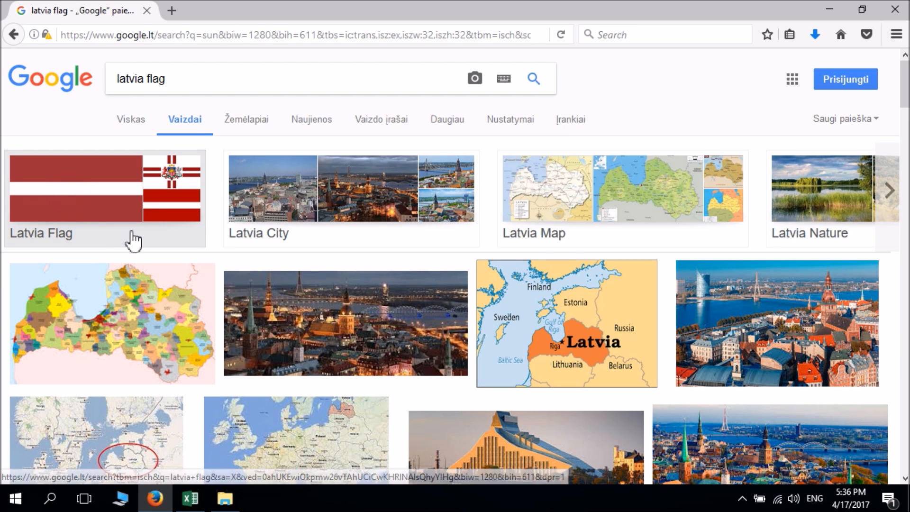
Find the dark textured Latvian flag image from Shutterstock (852 × 480) and save it to the computer
scroll(301, 240, "down", 6)
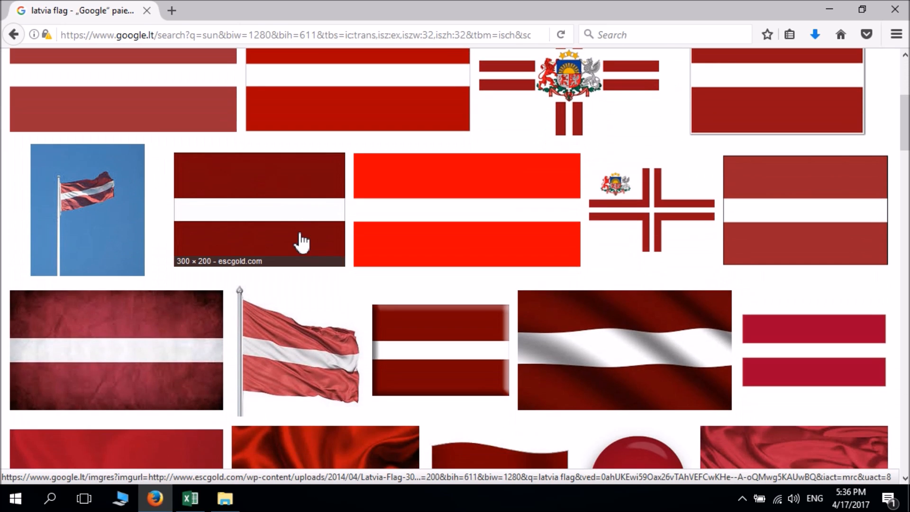
scroll(301, 242, "down", 4)
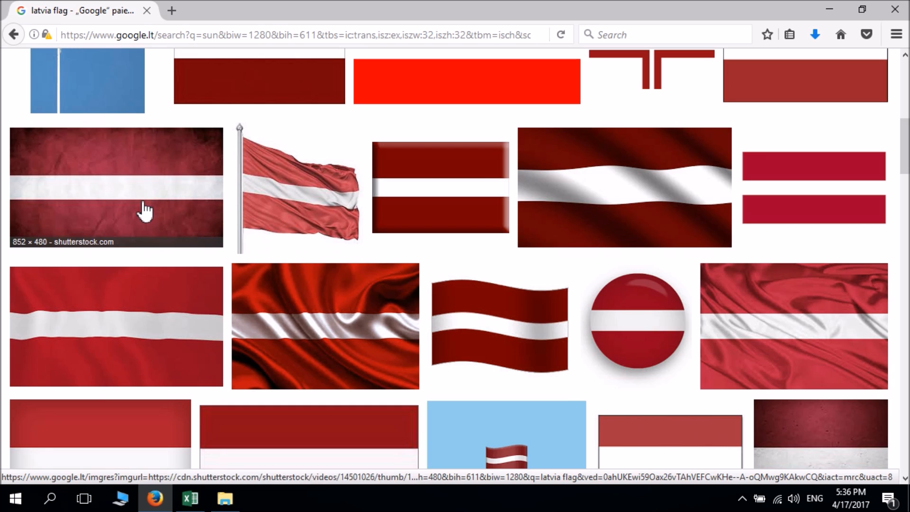
left_click(146, 205)
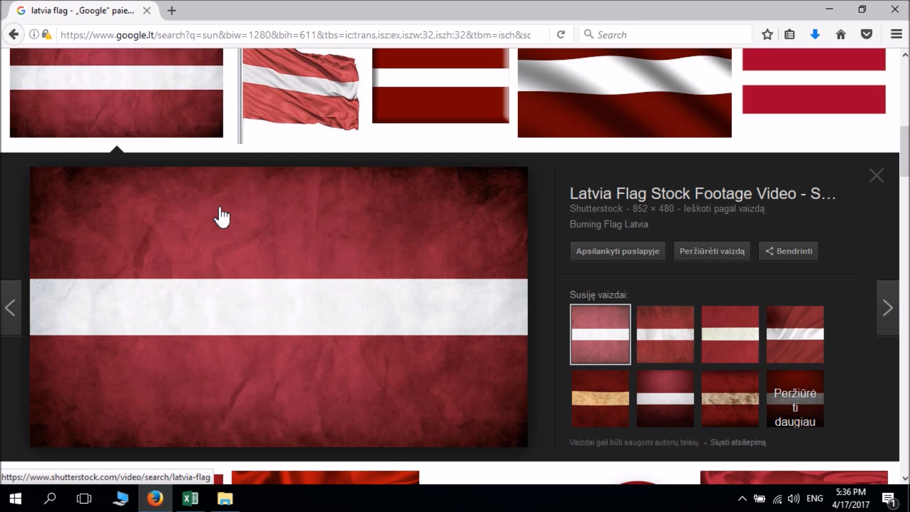
right_click(226, 208)
left_click(255, 388)
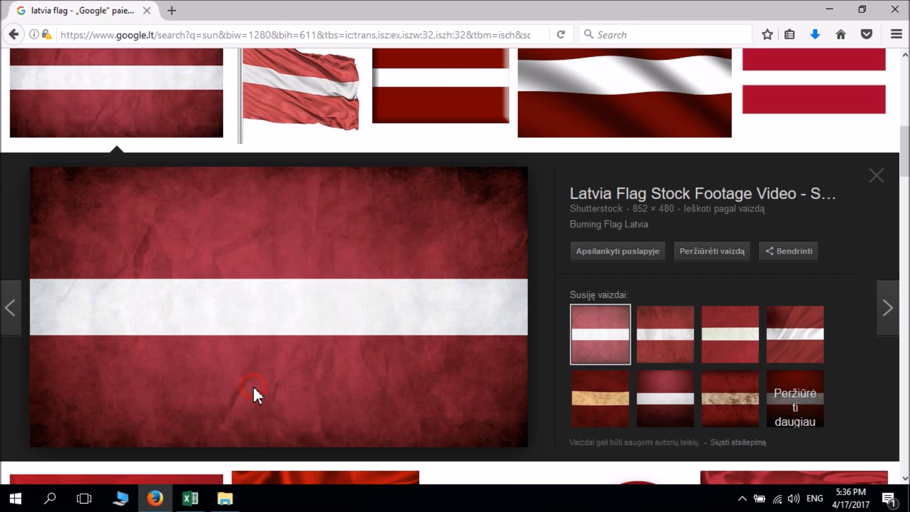
left_click(325, 323)
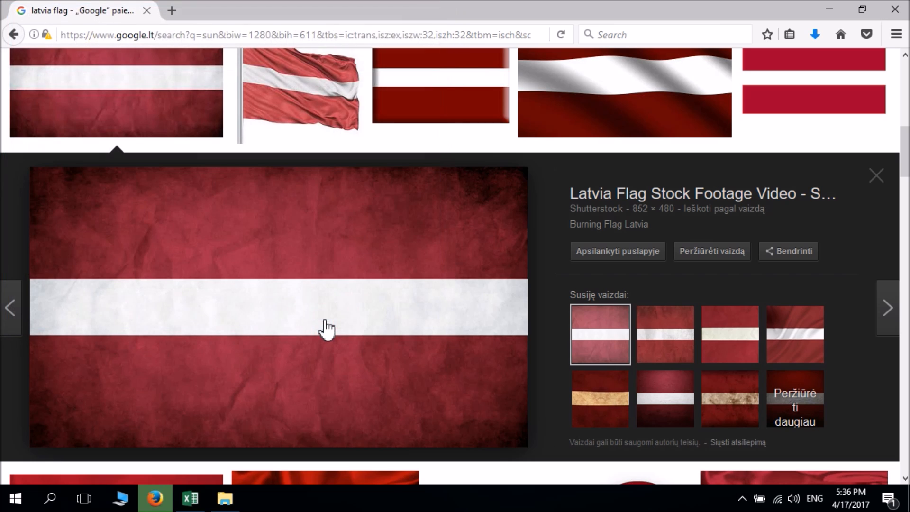
Change the image search to "Estija flag"
scroll(327, 321, "up", 15)
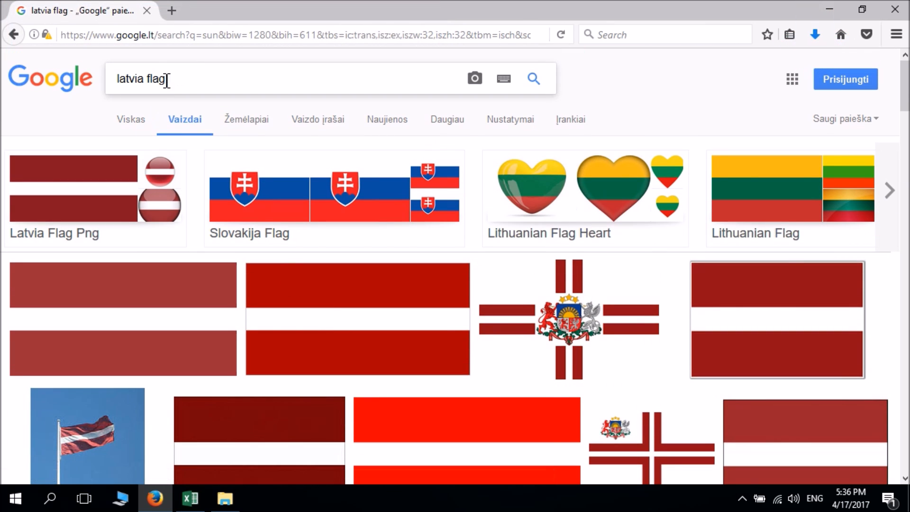
double_click(141, 78)
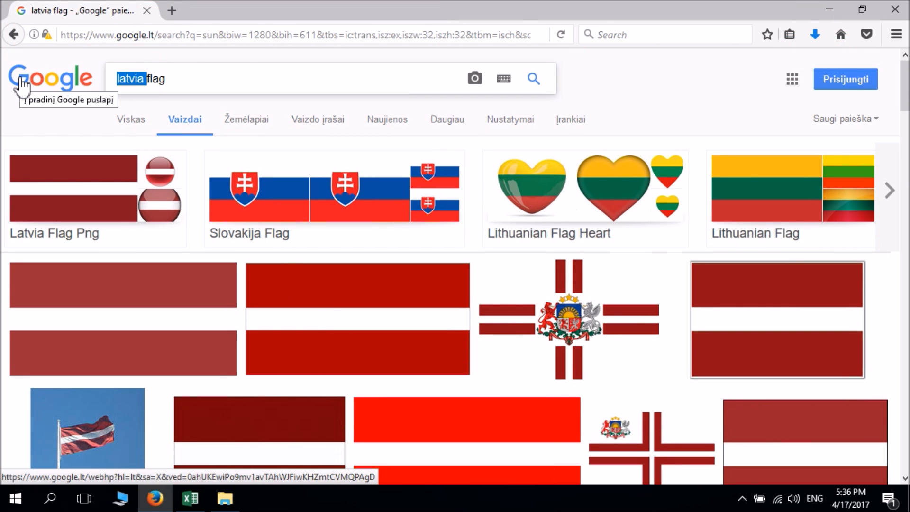
type("Es")
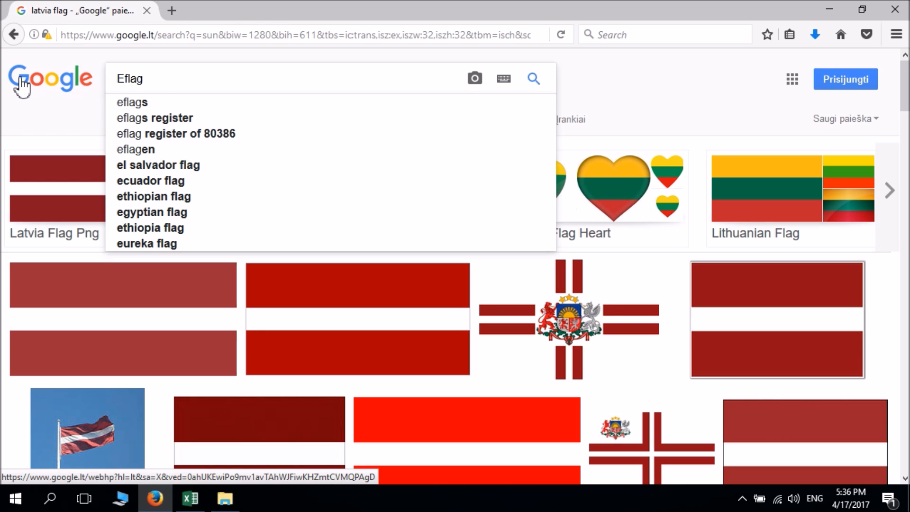
type("tija")
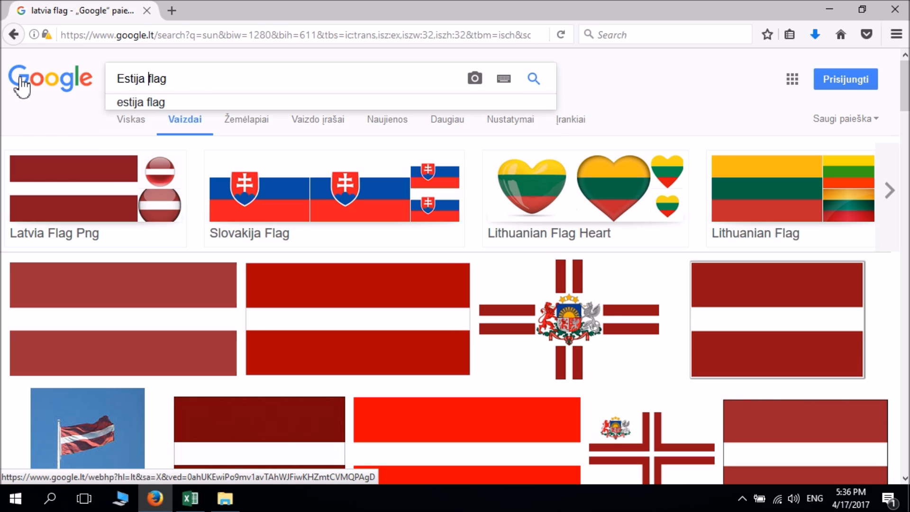
key("Return")
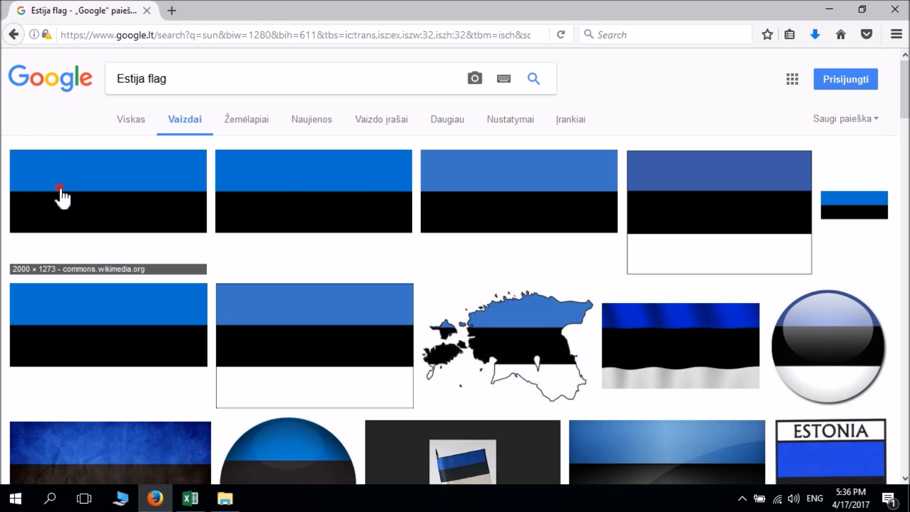
Open the first Estonian flag result from Wikimedia Commons (2000 × 1273) and save the image
left_click(61, 195)
right_click(192, 237)
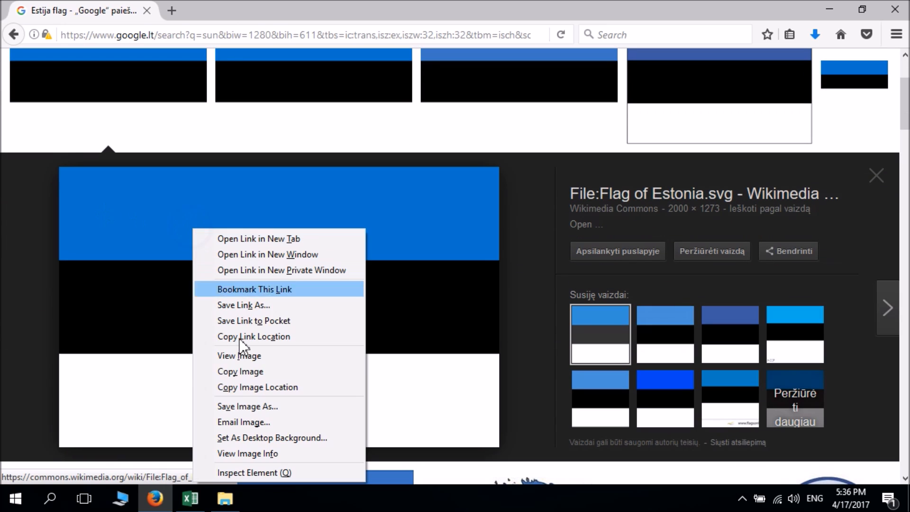
left_click(248, 406)
left_click(335, 319)
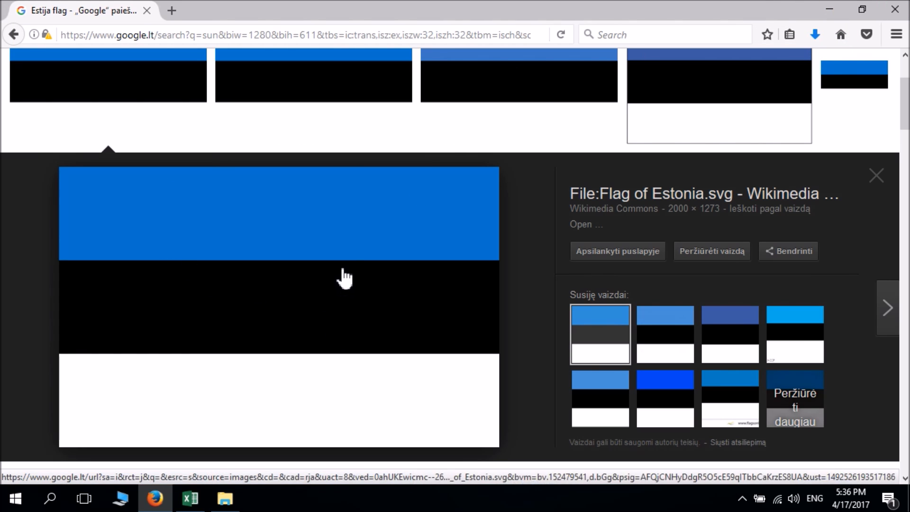
Switch back to Excel and fill the area pie chart's Latvija slice with the Latvian flag picture file 1
left_click(829, 9)
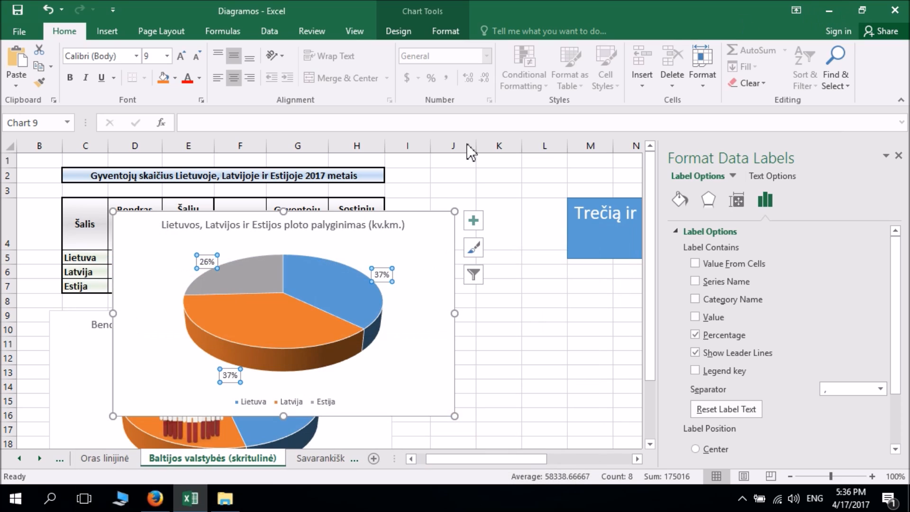
left_click(239, 320)
left_click(265, 324)
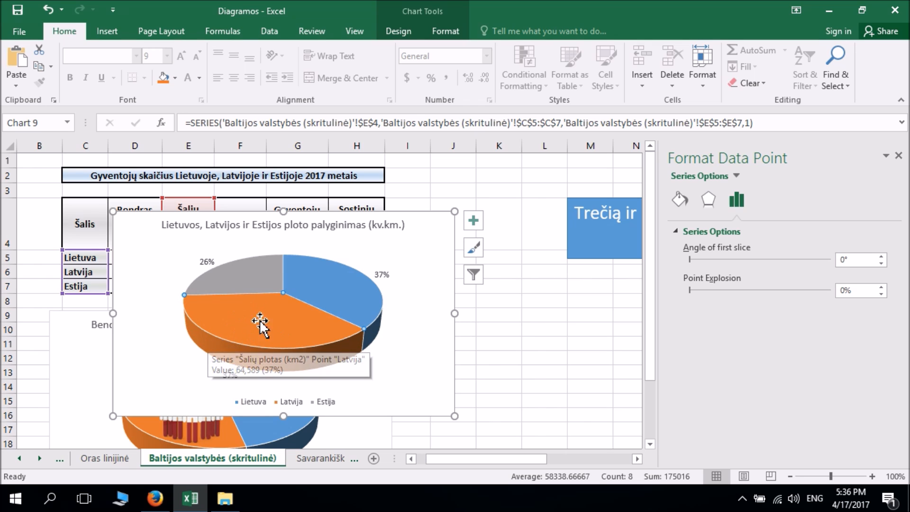
left_click(680, 201)
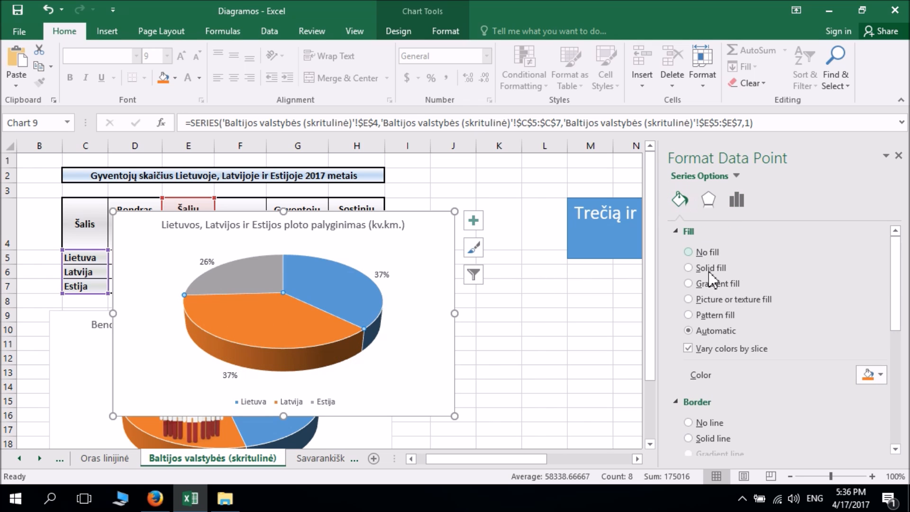
left_click(705, 299)
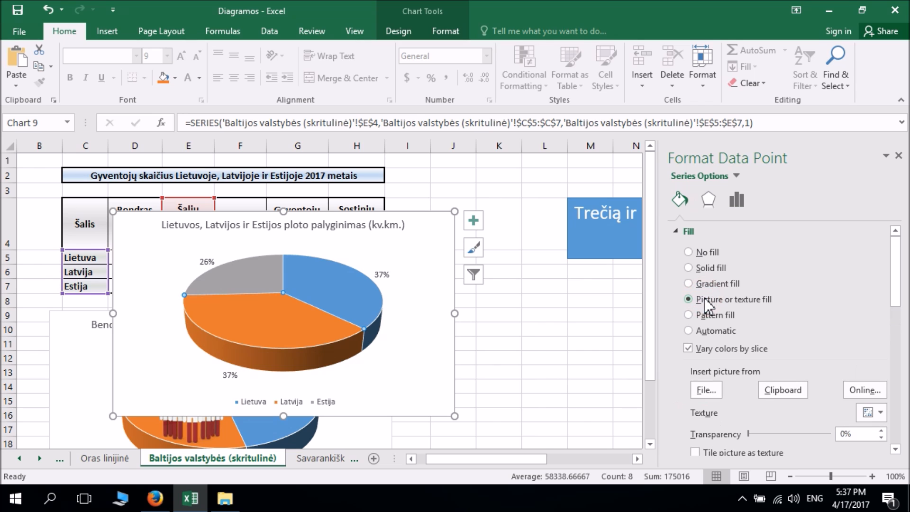
left_click(705, 390)
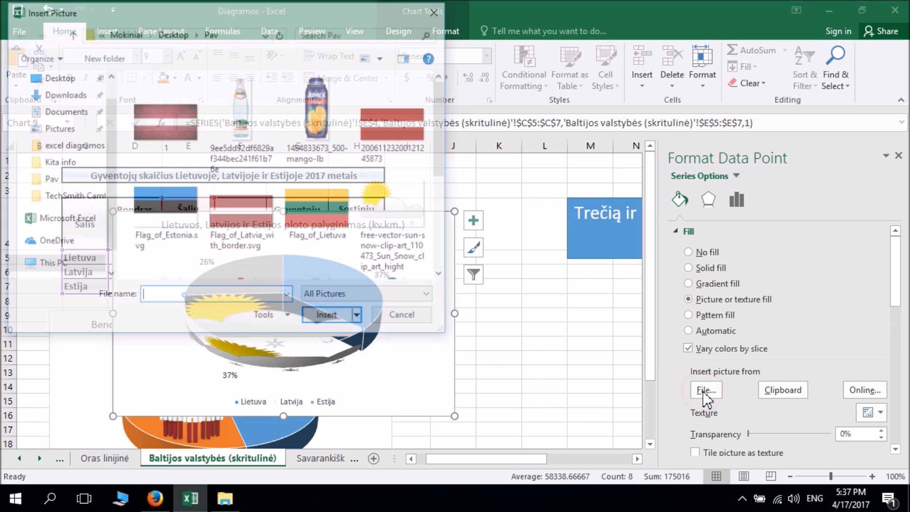
left_click(167, 130)
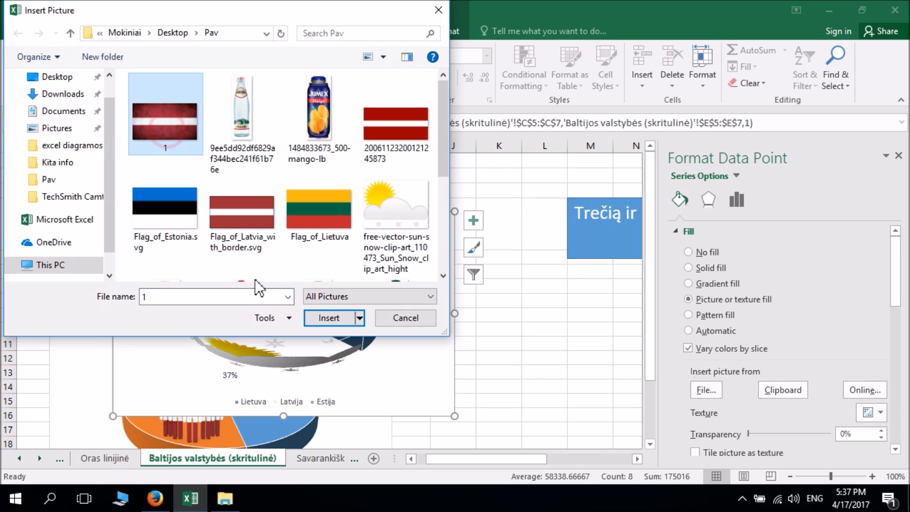
left_click(325, 317)
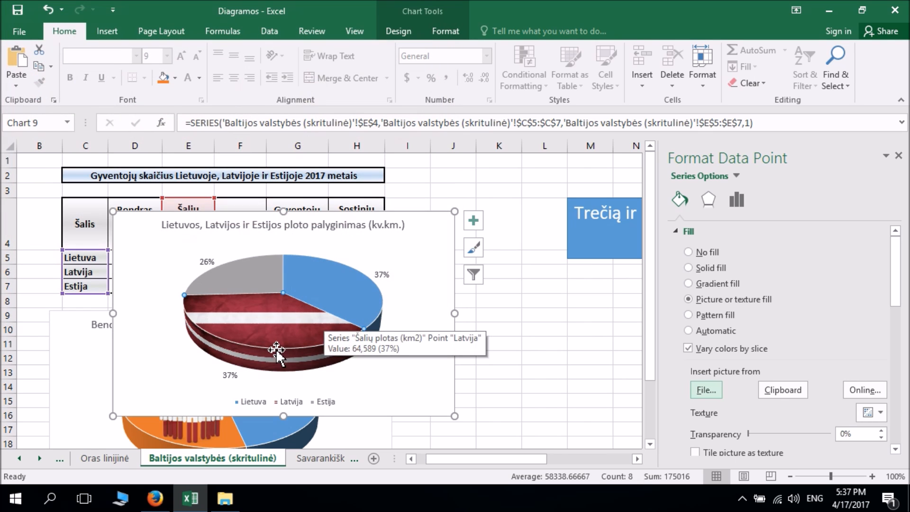
Fill the area pie chart's Lietuva slice with the picture Flag_of_Lietuva
left_click(342, 294)
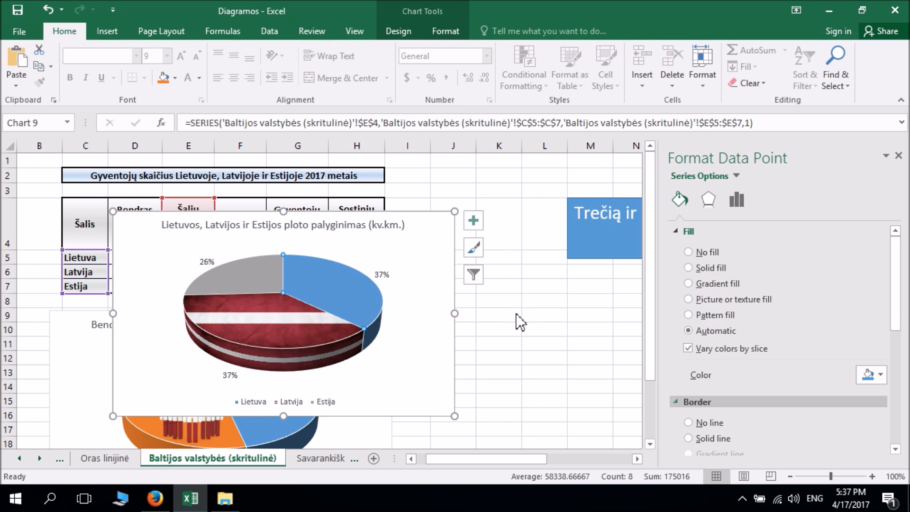
left_click(543, 317)
left_click(319, 290)
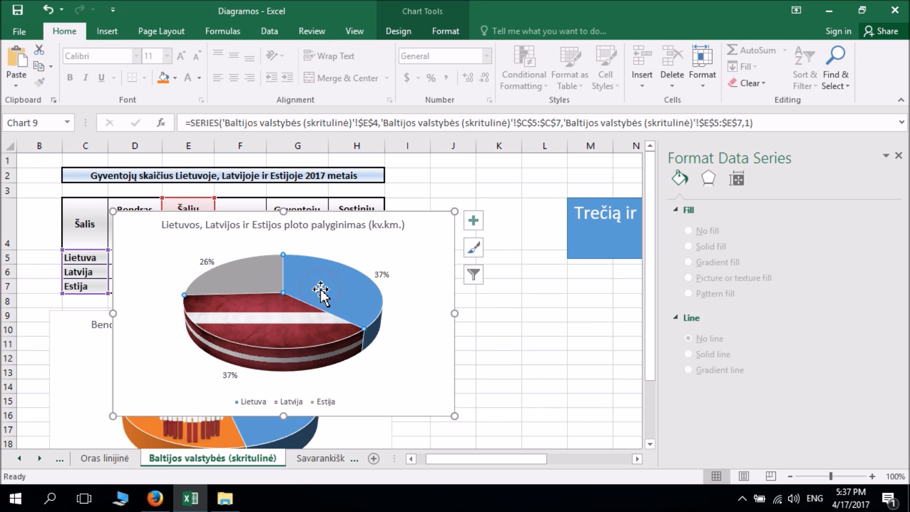
left_click(320, 289)
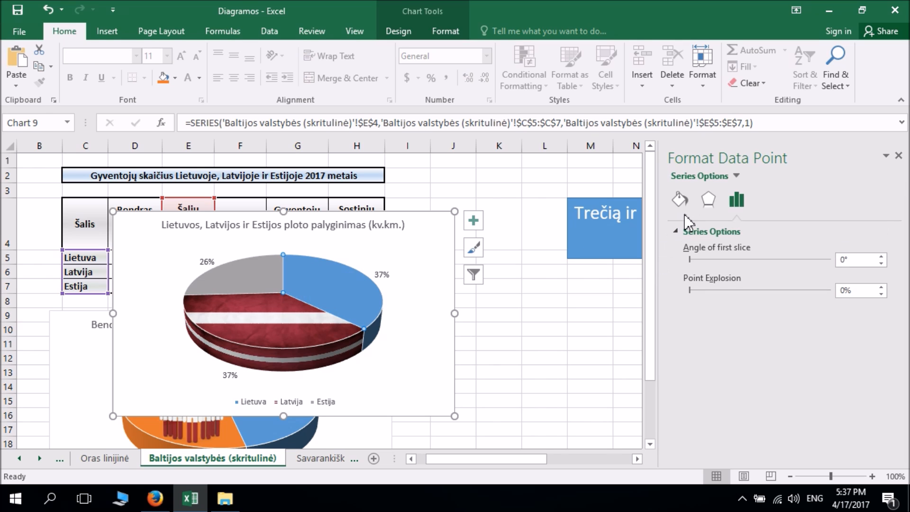
left_click(681, 202)
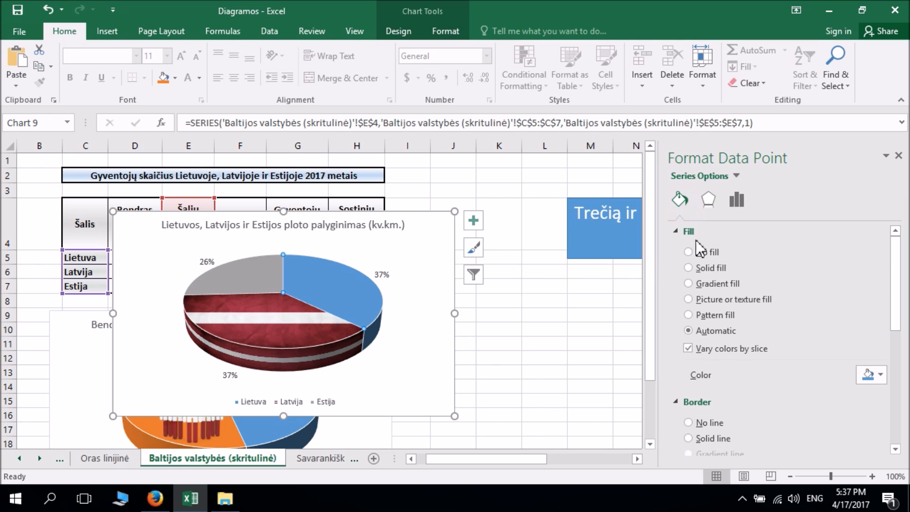
left_click(693, 300)
left_click(707, 390)
left_click(295, 214)
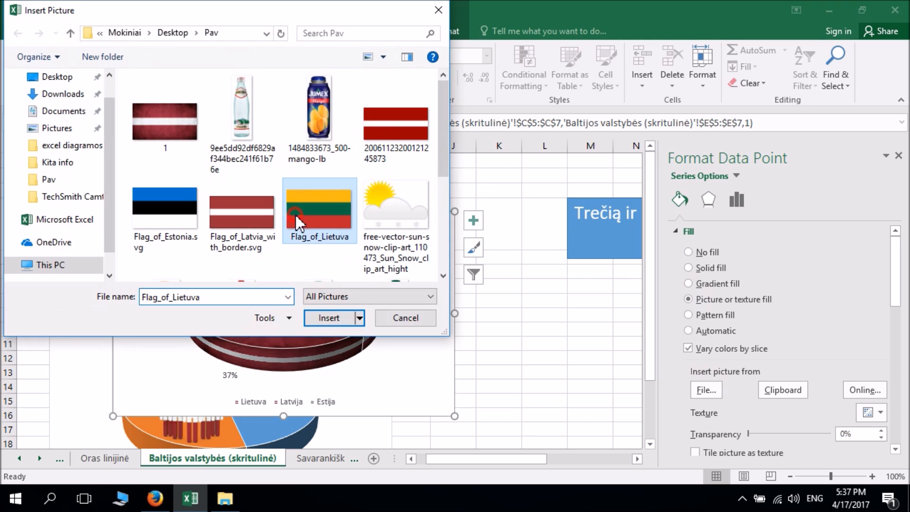
left_click(327, 318)
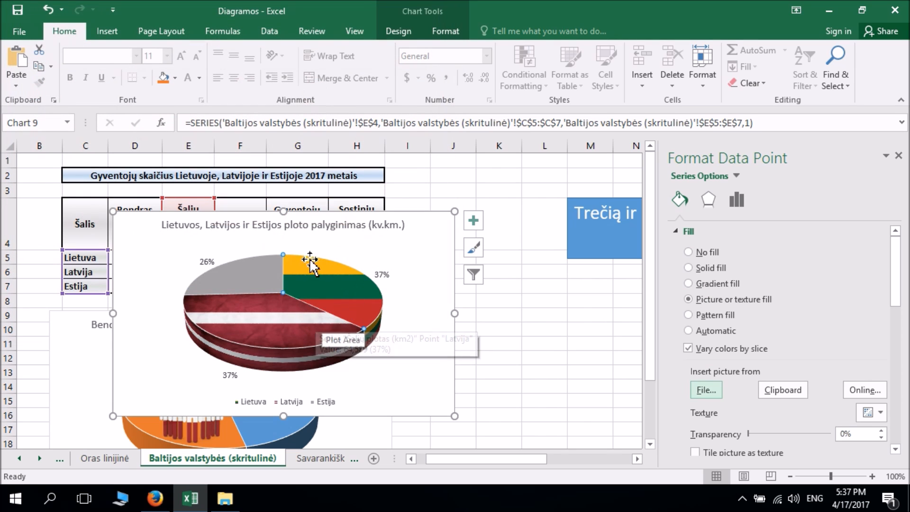
Fill the area pie chart's Estija slice with the picture Flag_of_Estonia.svg
left_click(259, 272)
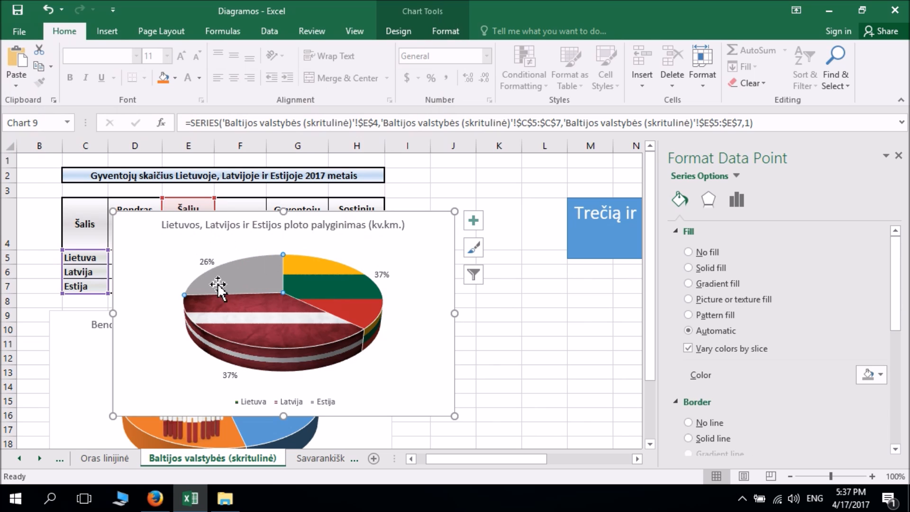
left_click(688, 299)
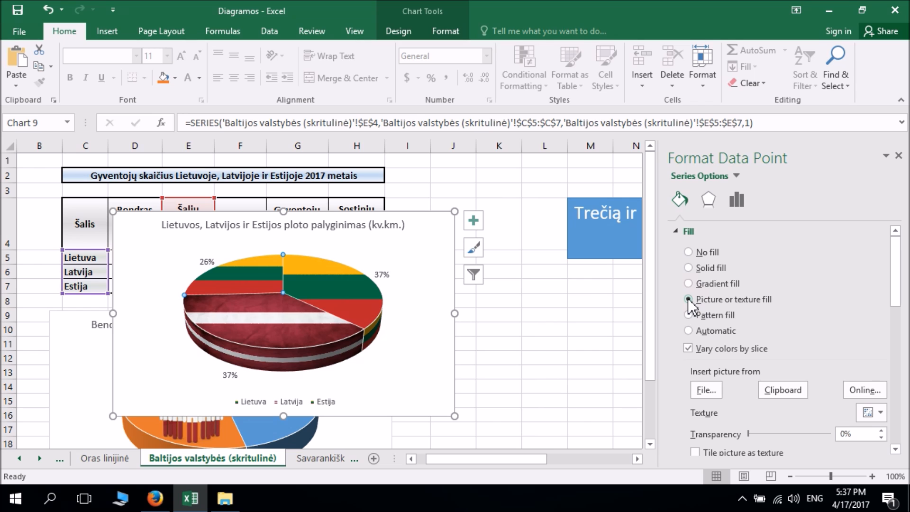
left_click(706, 389)
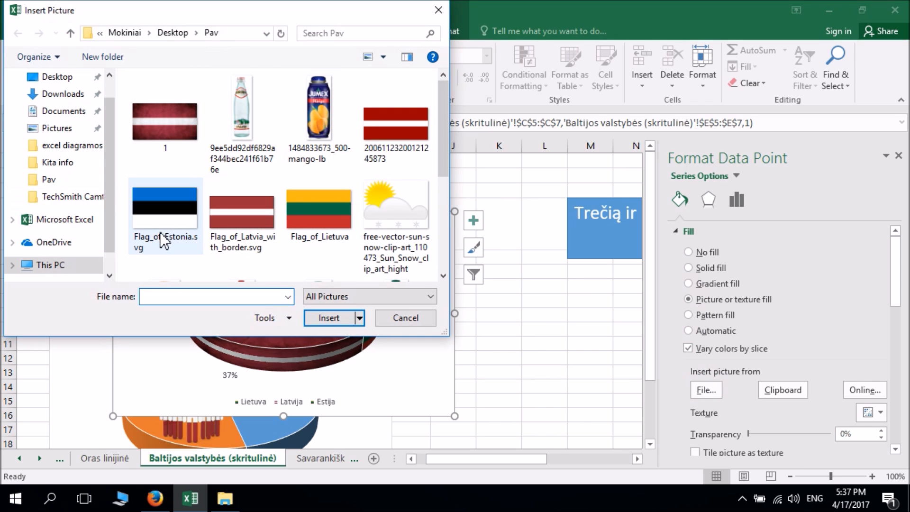
left_click(169, 221)
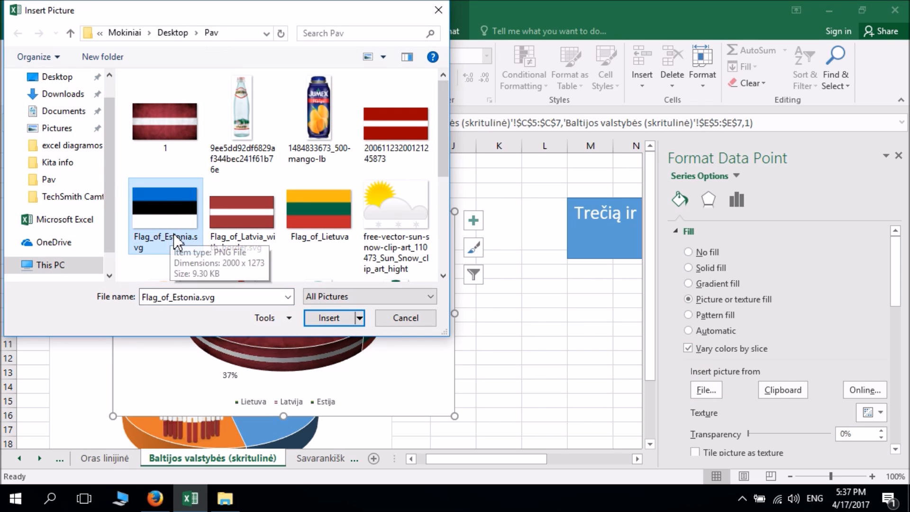
left_click(329, 317)
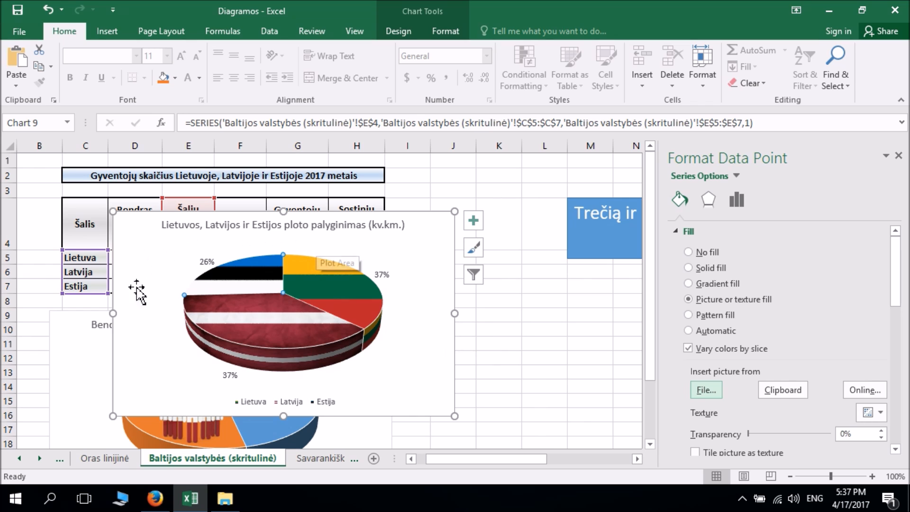
Move the country area pie chart below the table, beside the population pie chart
left_click_drag(441, 260, 576, 326)
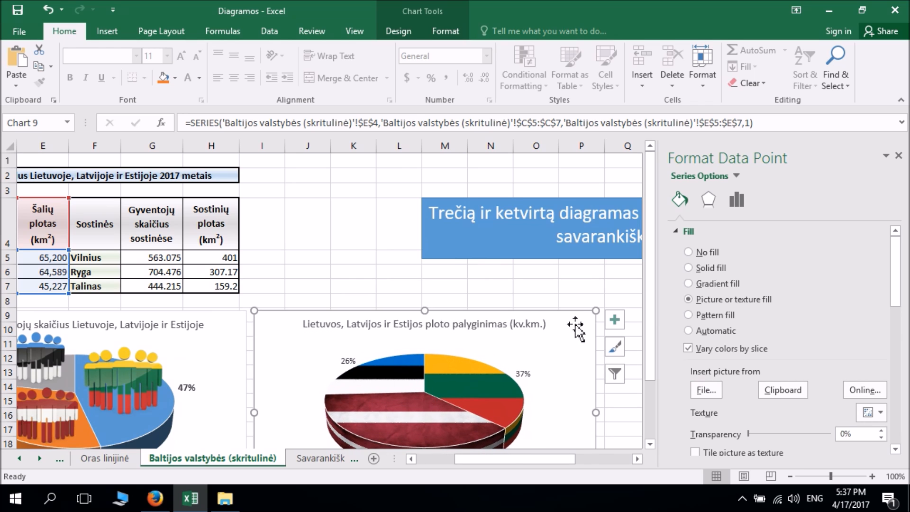
mouse_move(508, 460)
left_mouse_down()
mouse_move(487, 463)
mouse_move(496, 465)
left_mouse_up()
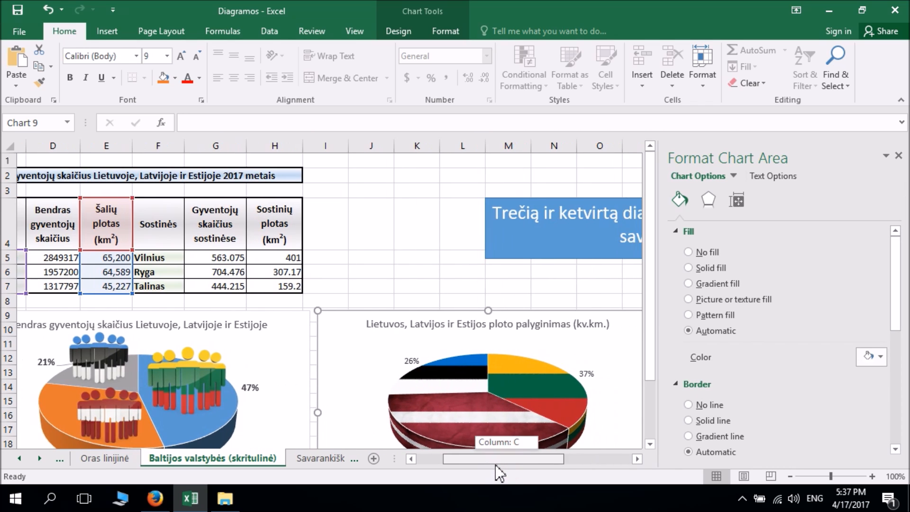
scroll(481, 419, "down", 3)
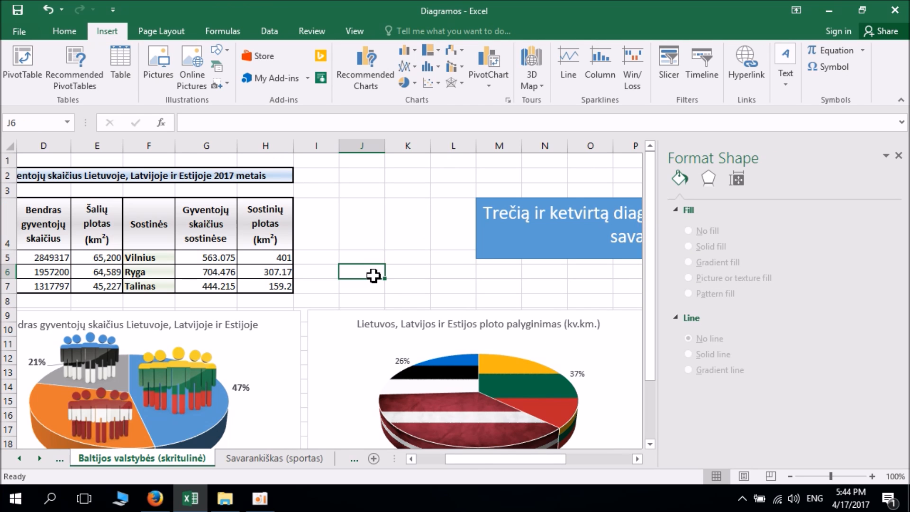
Highlight the source ranges for the capital charts: Sostinės with the capitals' population, and Sostinės with Sostinių plotas
left_click_drag(156, 228, 187, 285)
left_click_drag(160, 221, 166, 287)
left_click_drag(260, 234, 287, 285, "ctrl")
left_click(359, 258)
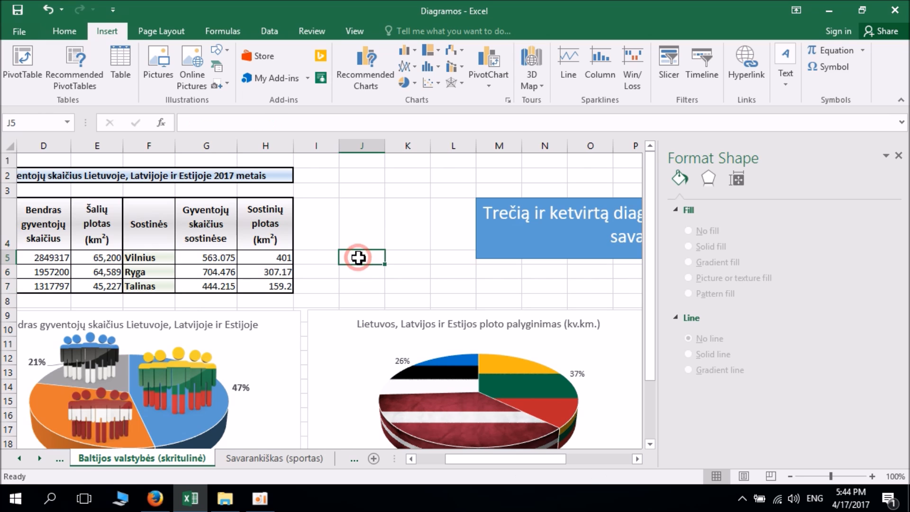
On the Savarankiškas (sportas) sheet, select the table B4:D14 and preview the available column and line chart types
left_click(250, 458)
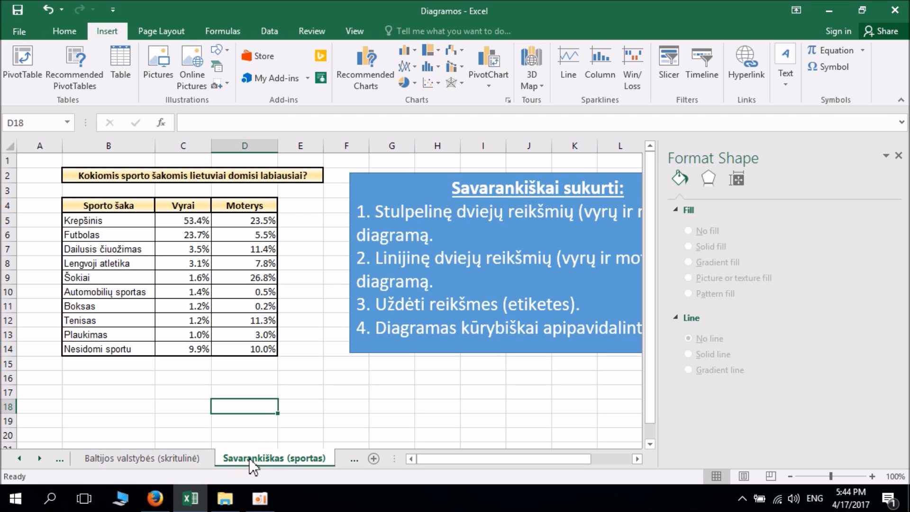
mouse_move(108, 207)
left_mouse_down()
mouse_move(234, 224)
mouse_move(234, 348)
left_mouse_up()
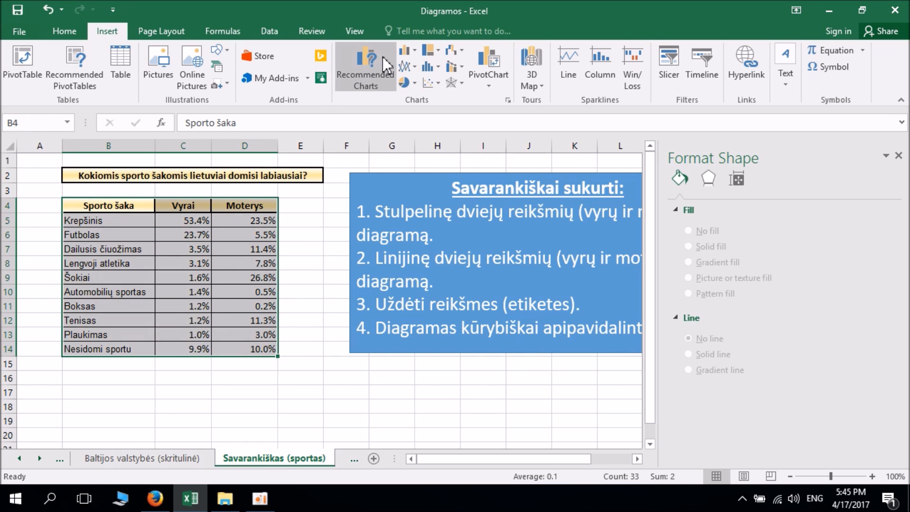
left_click(405, 50)
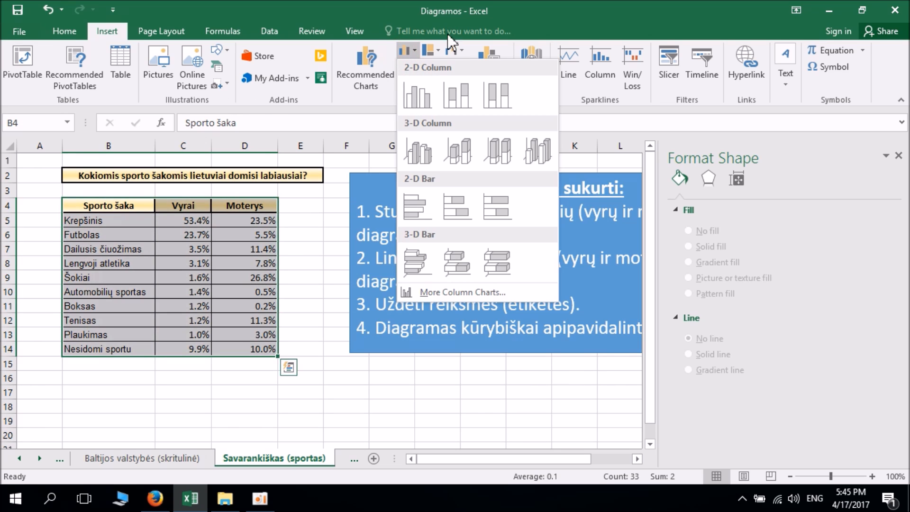
left_click(428, 7)
left_click(427, 85)
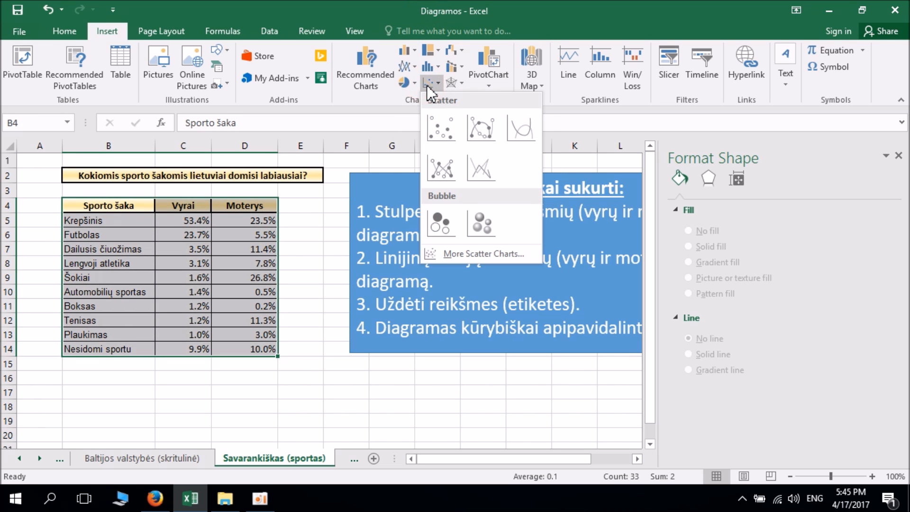
left_click(407, 66)
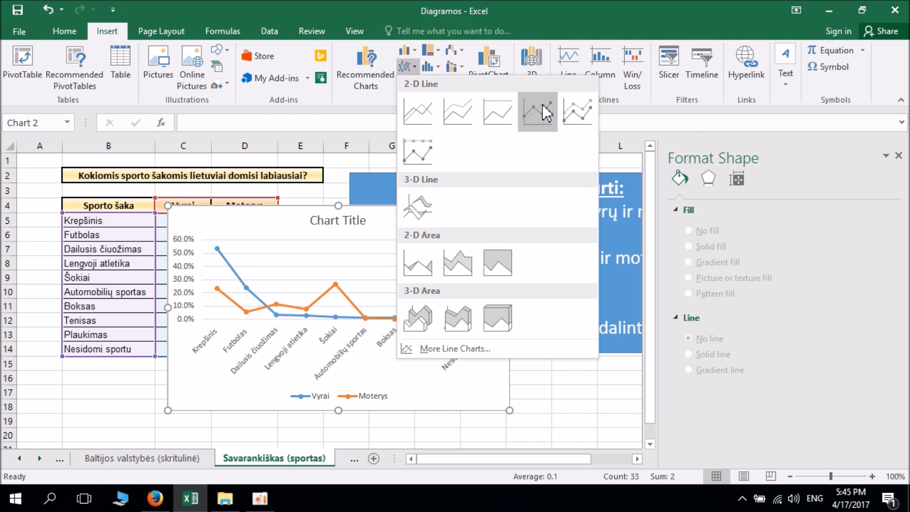
left_click(177, 406)
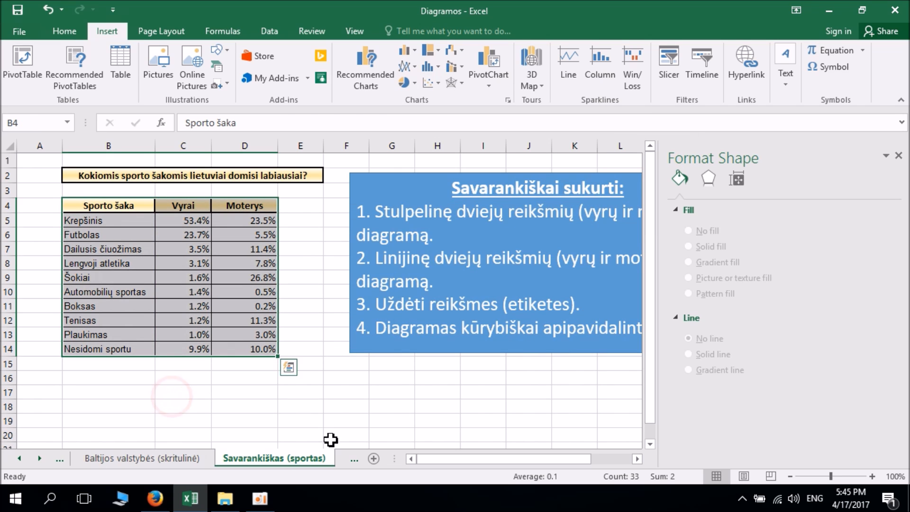
On the Savarankiškas (gėrimai, buitis) sheet, highlight the drinks table B4:F5 and the family expenses table B10:G11
left_click(355, 459)
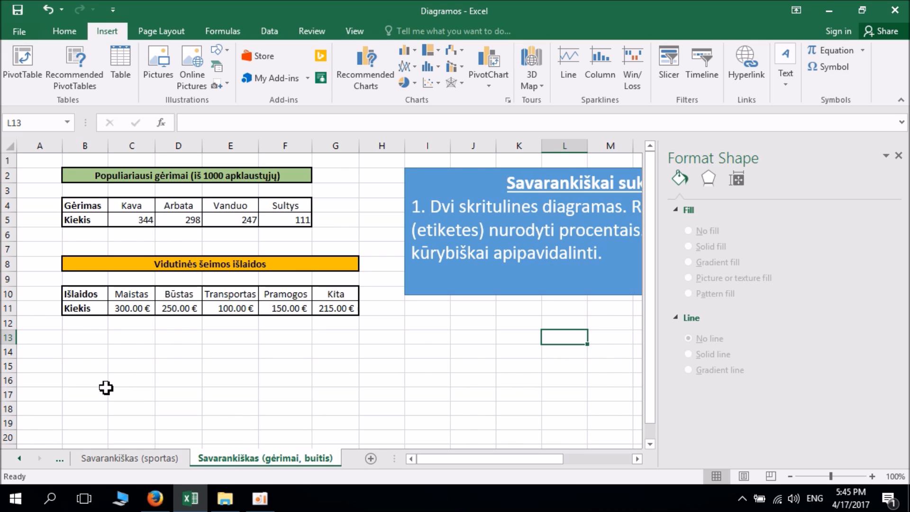
left_click(76, 204)
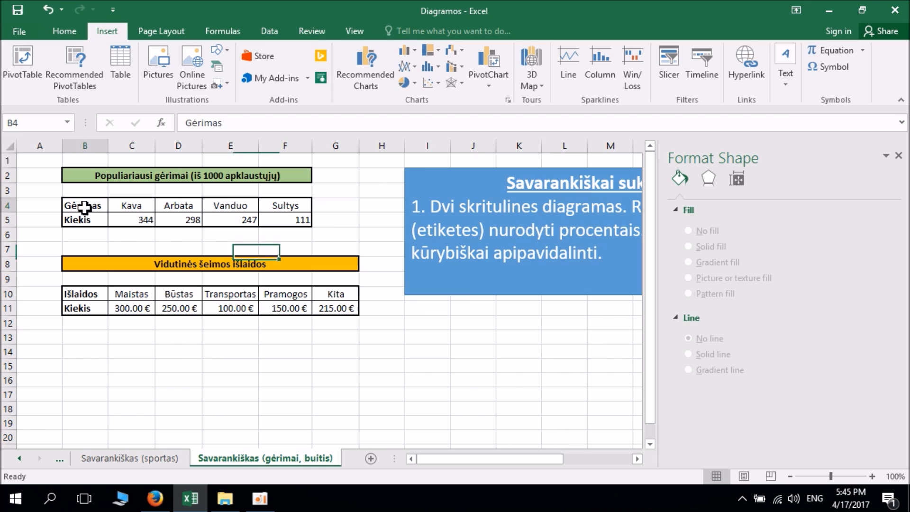
left_click_drag(80, 206, 264, 212)
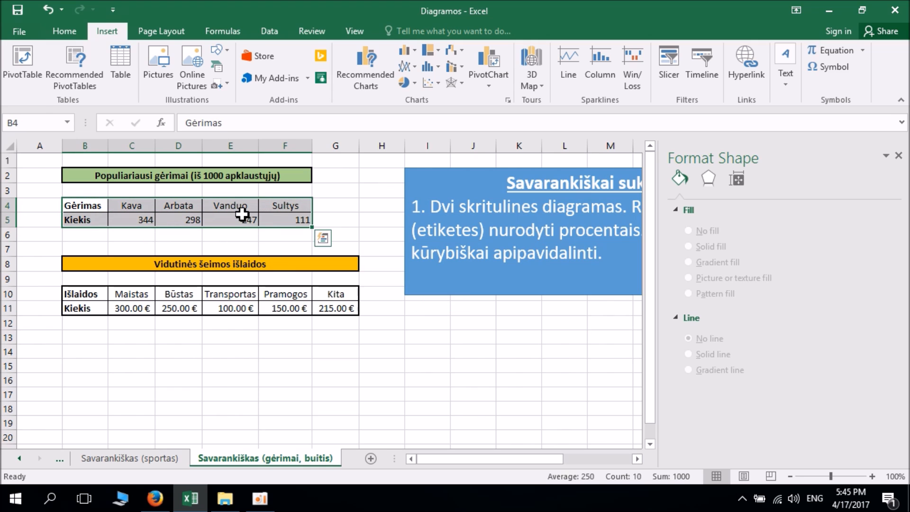
left_click_drag(100, 296, 334, 311)
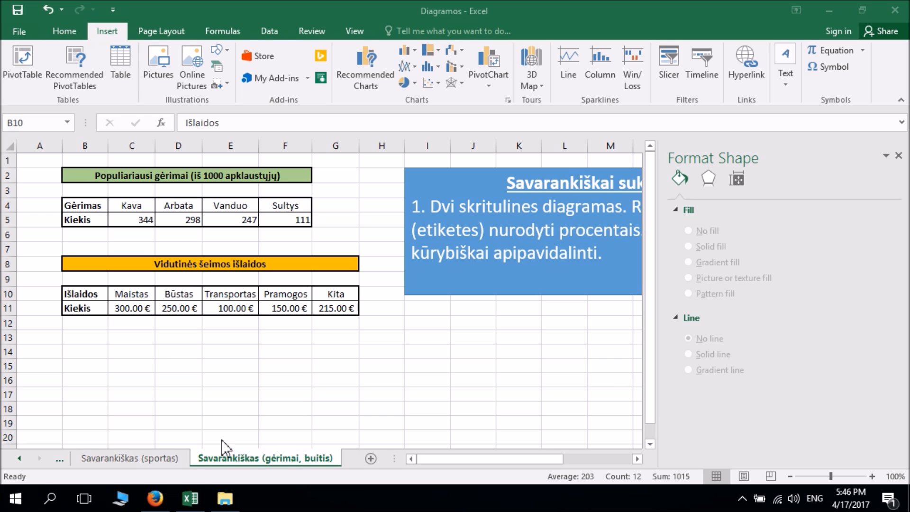
Go back through the Baltijos valstybės sheet to the Oras linijinė sheet and view its average temperature line chart
left_click(63, 459)
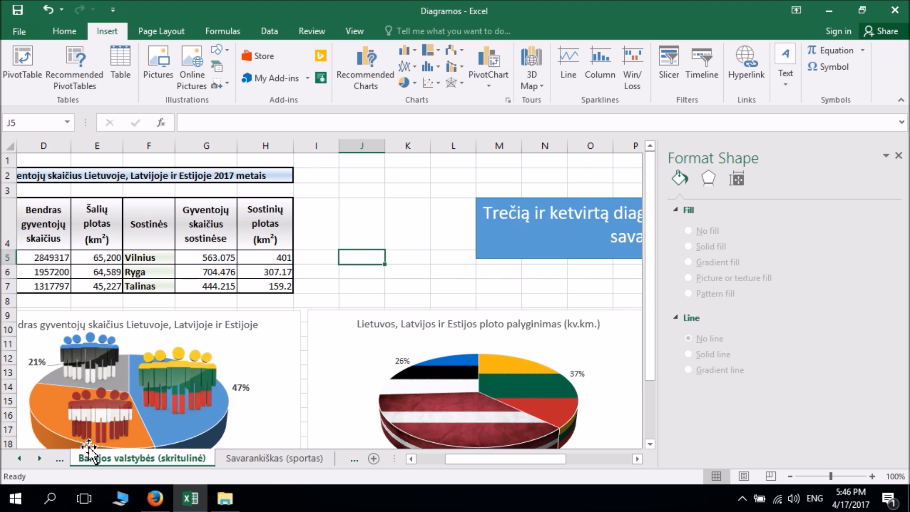
left_click(58, 459)
scroll(211, 397, "down", 2)
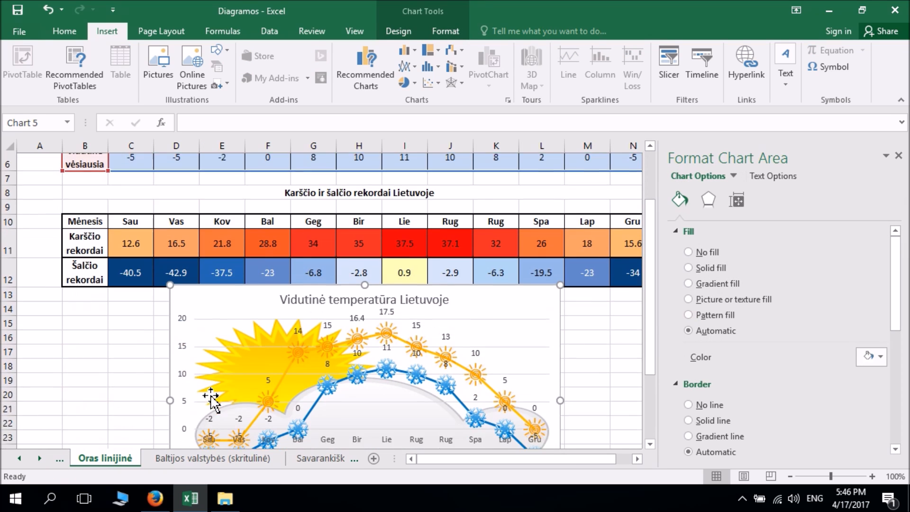